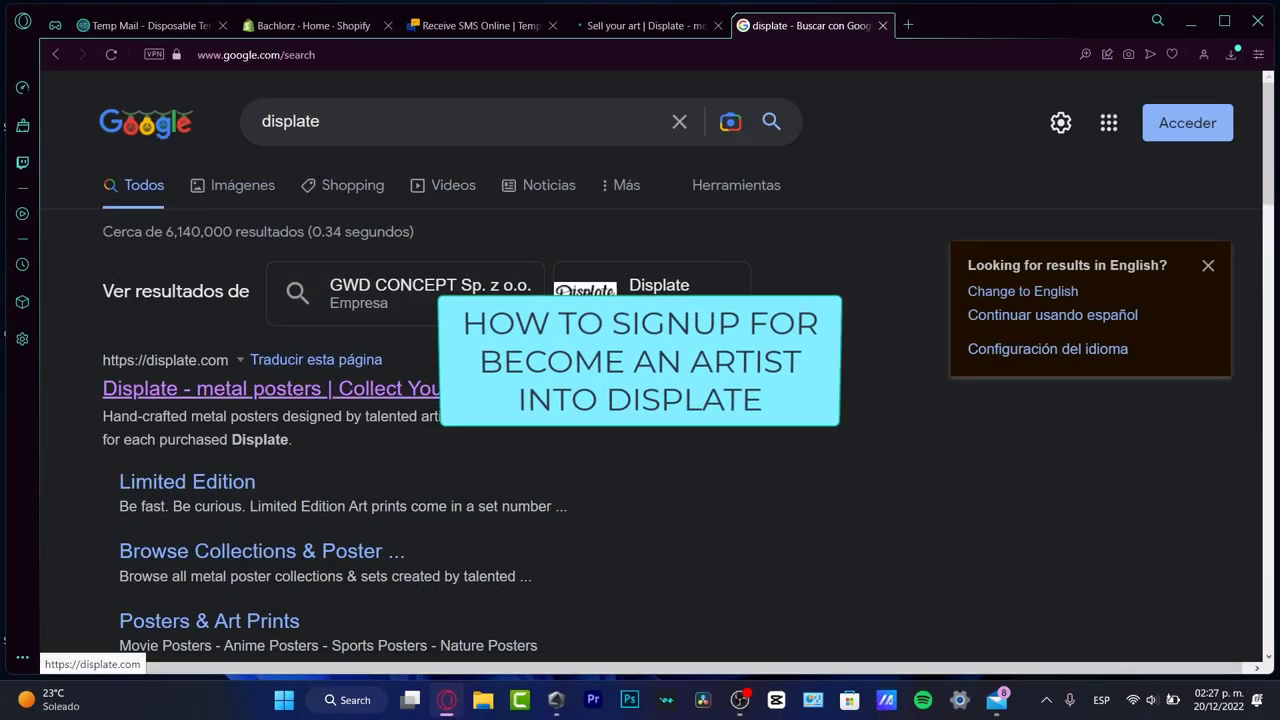
# - Open the 'Displate - metal posters' result from the Google search for 'displate'
pyautogui.click(300, 388)
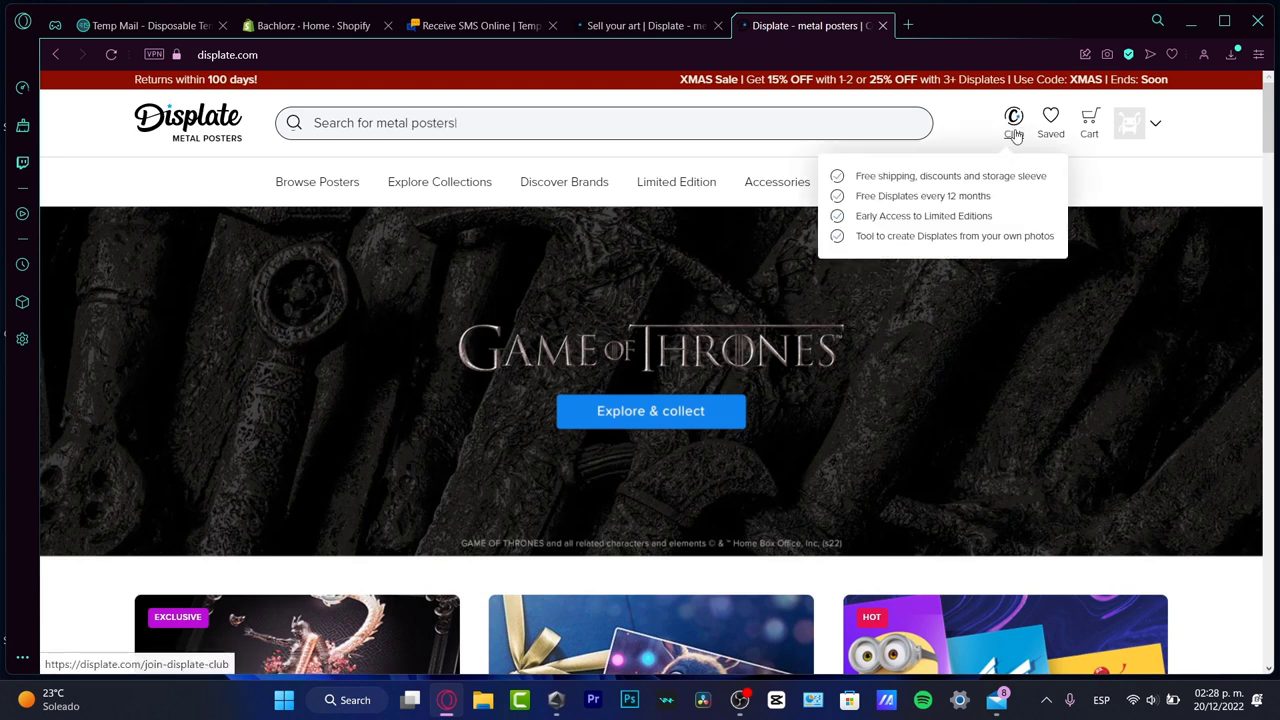
pyautogui.moveTo(1154, 124)
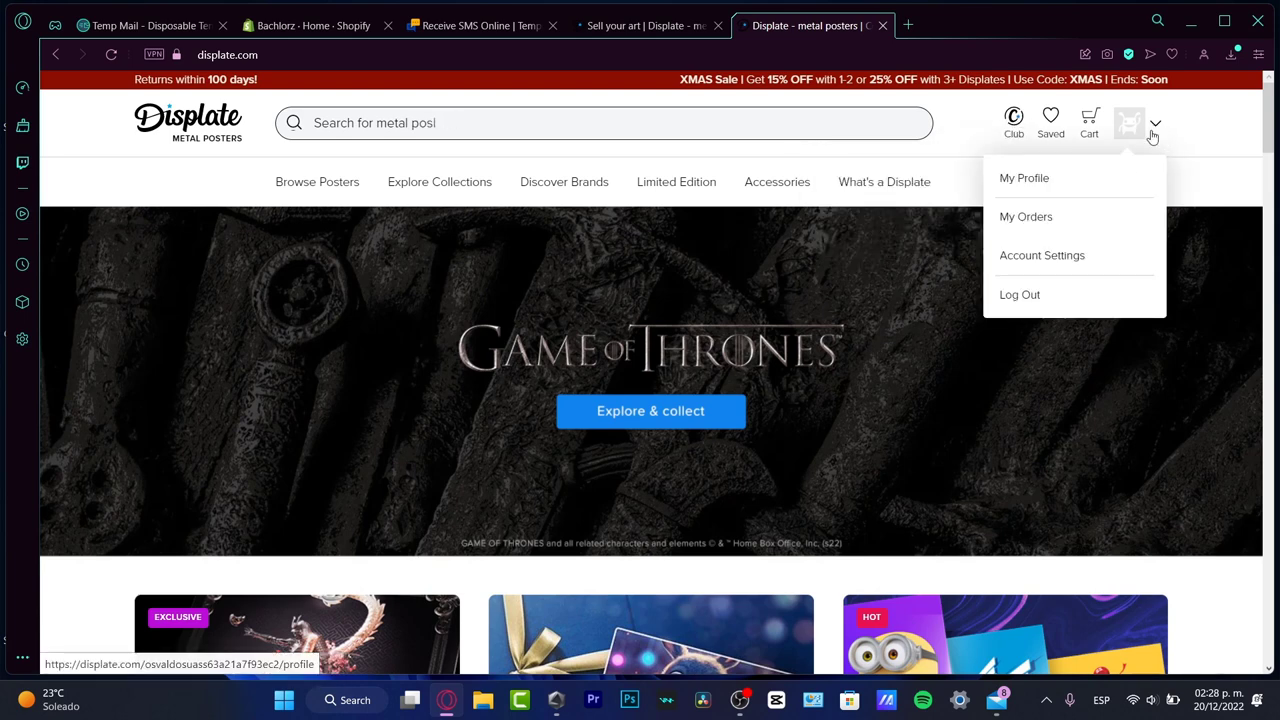
# - Go to the Displate account's profile page and look through it
pyautogui.click(1088, 183)
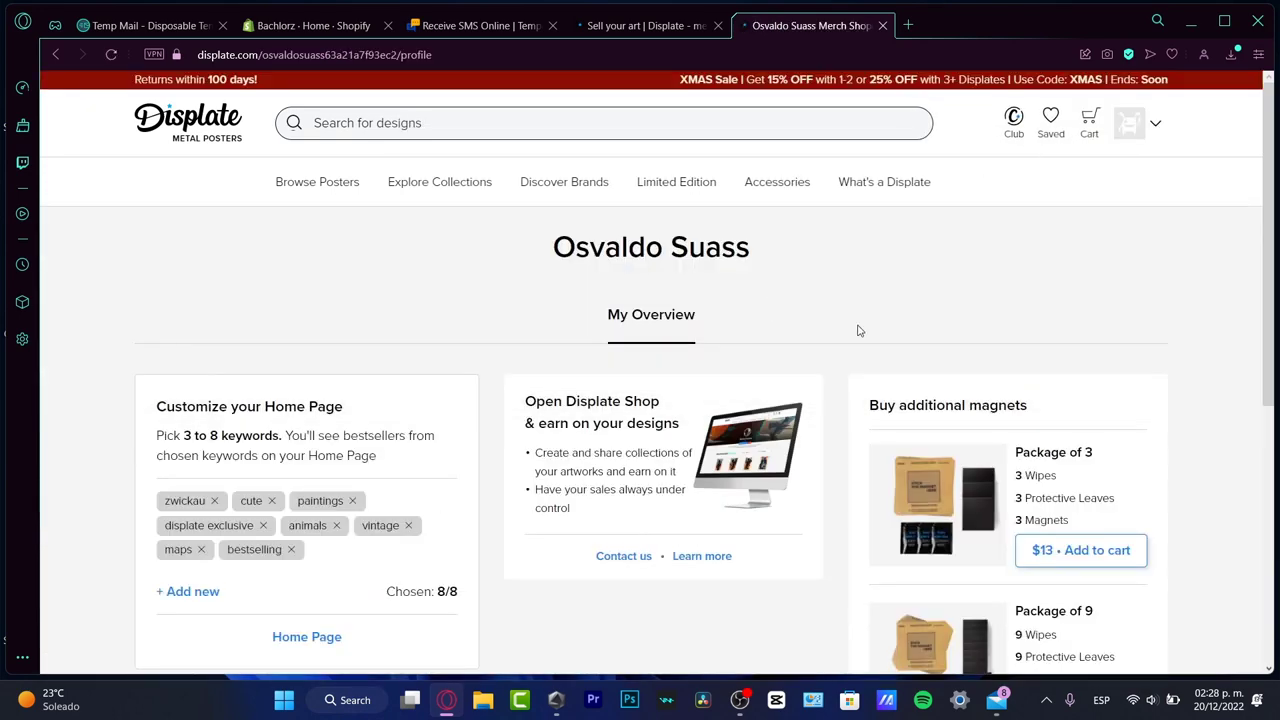
pyautogui.scroll(-3, 857, 330)
pyautogui.scroll(-3, 857, 335)
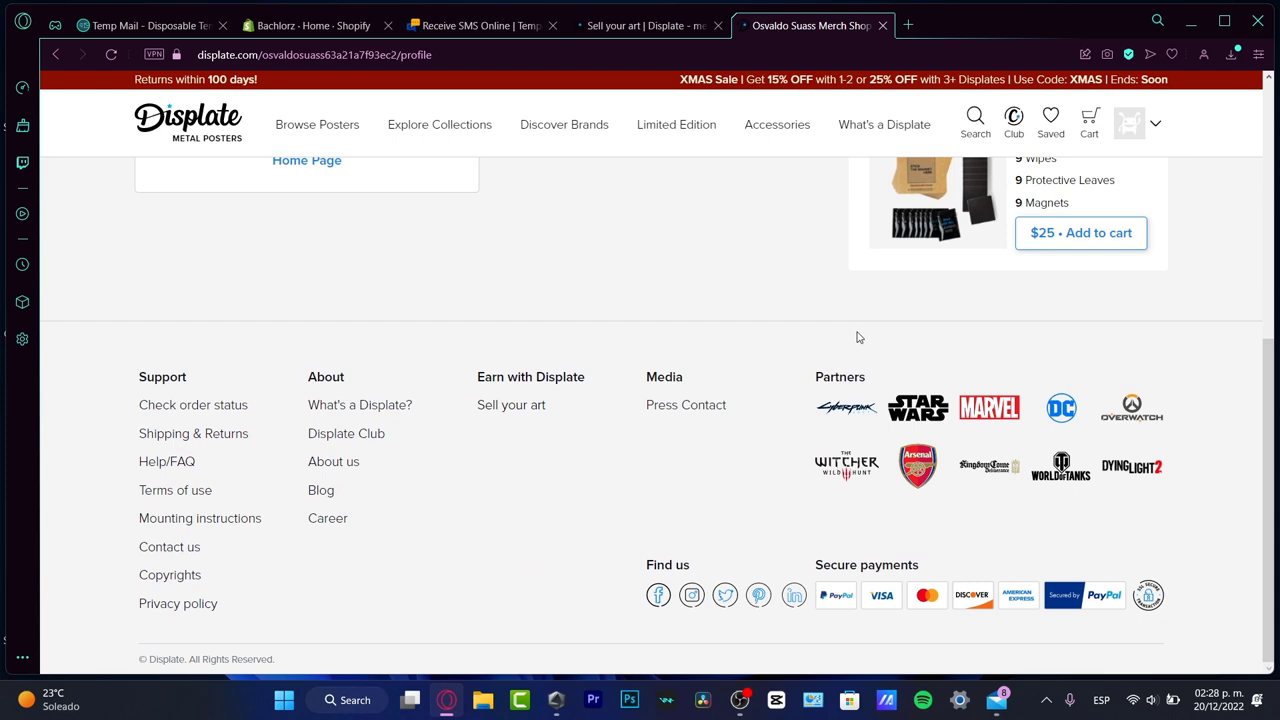
pyautogui.scroll(10, 857, 337)
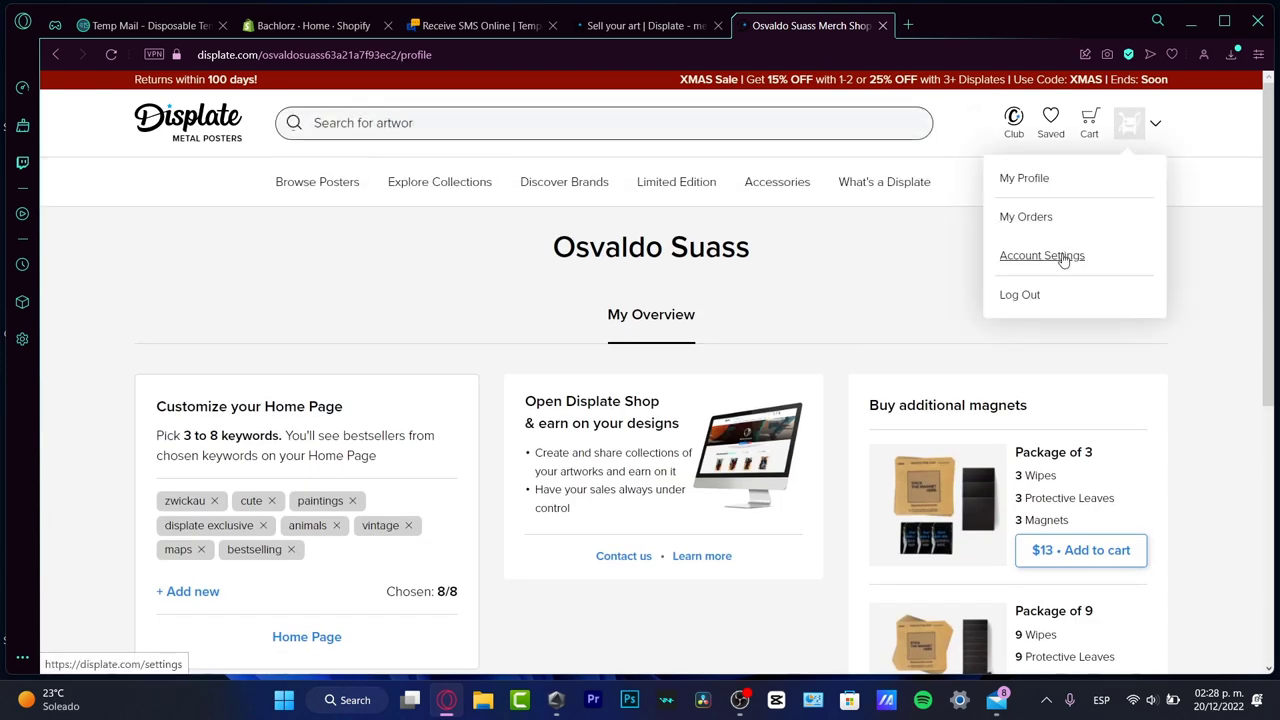
# - Open Account Settings and review the basic info, password and deactivation options
pyautogui.click(1064, 258)
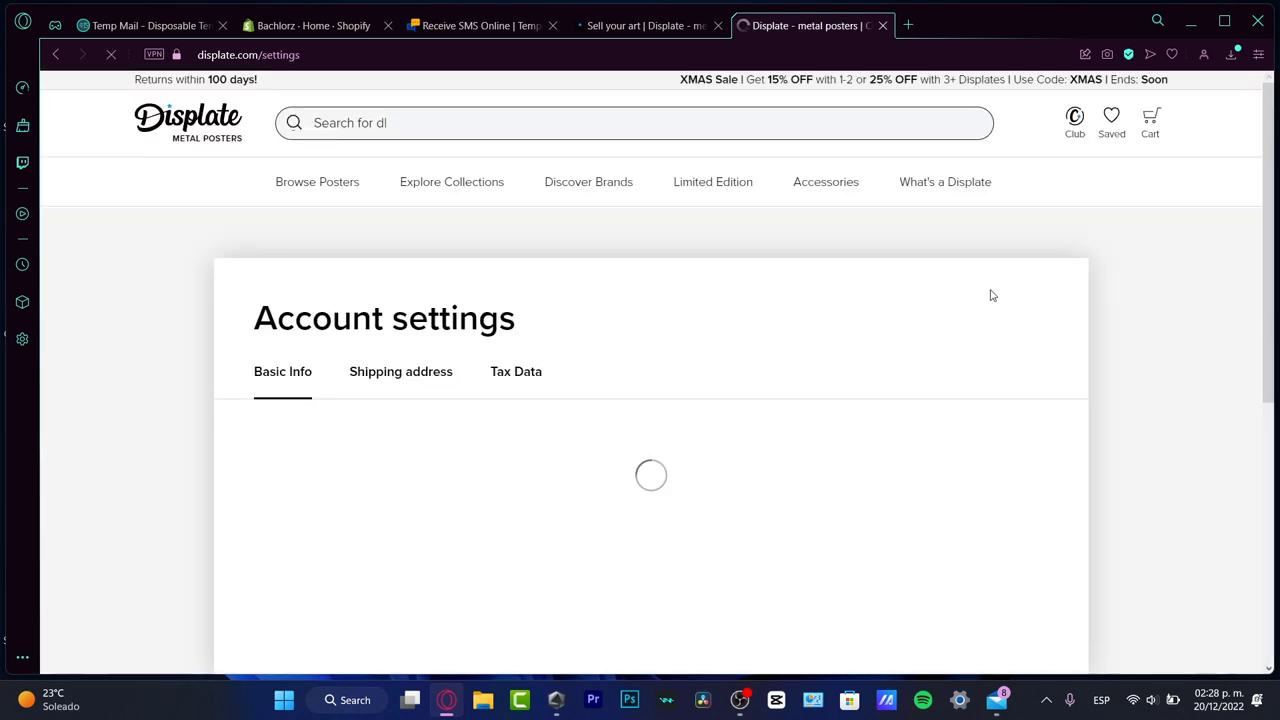
pyautogui.scroll(-3, 656, 303)
pyautogui.scroll(1, 566, 377)
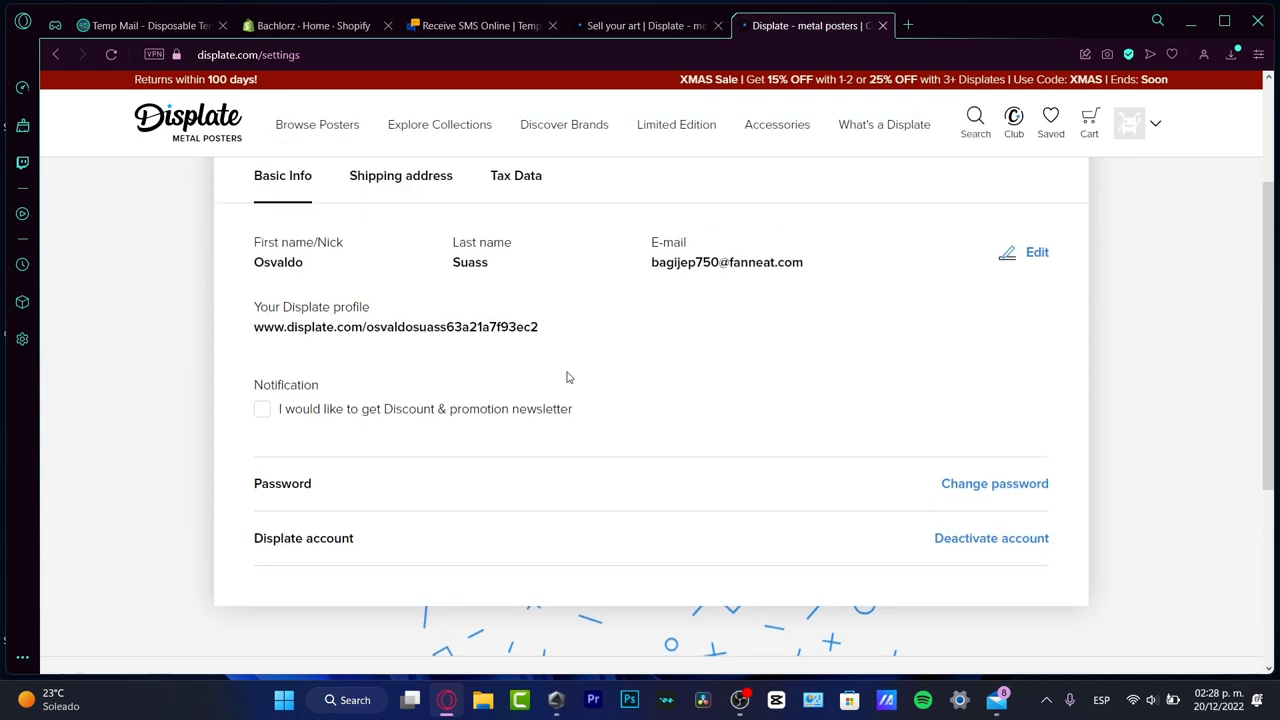
pyautogui.scroll(2, 566, 377)
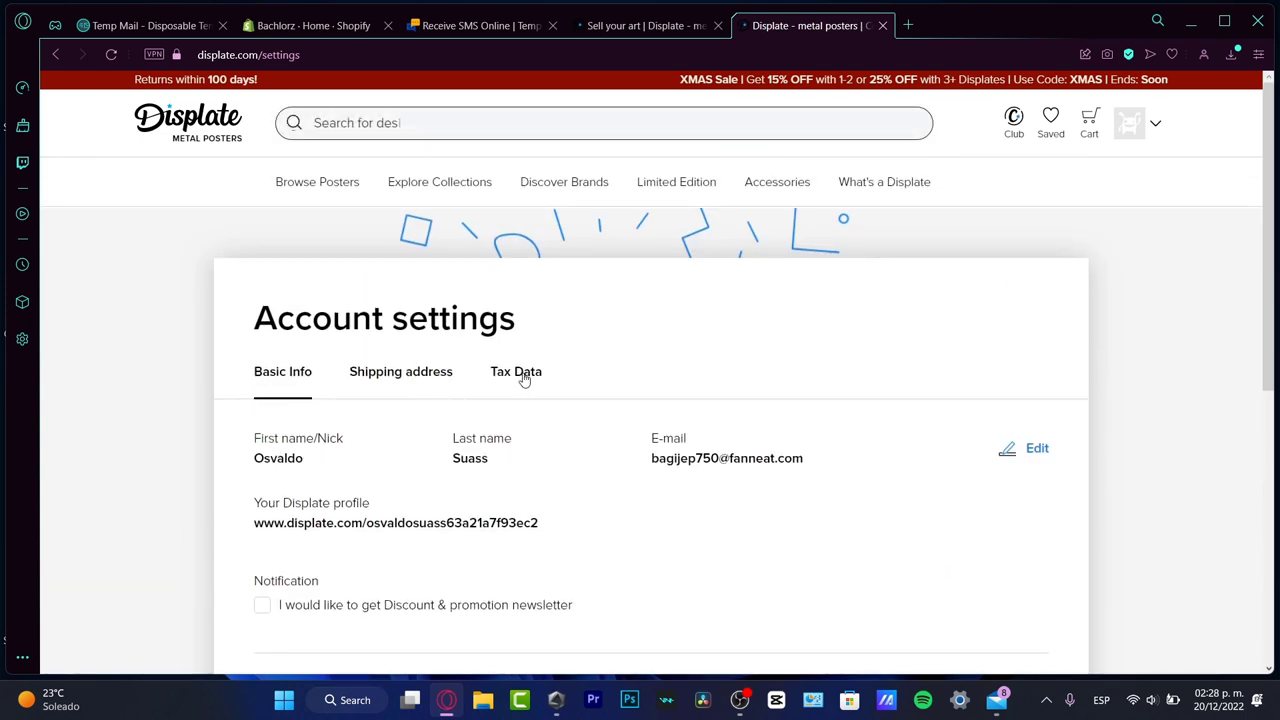
pyautogui.scroll(-3, 480, 386)
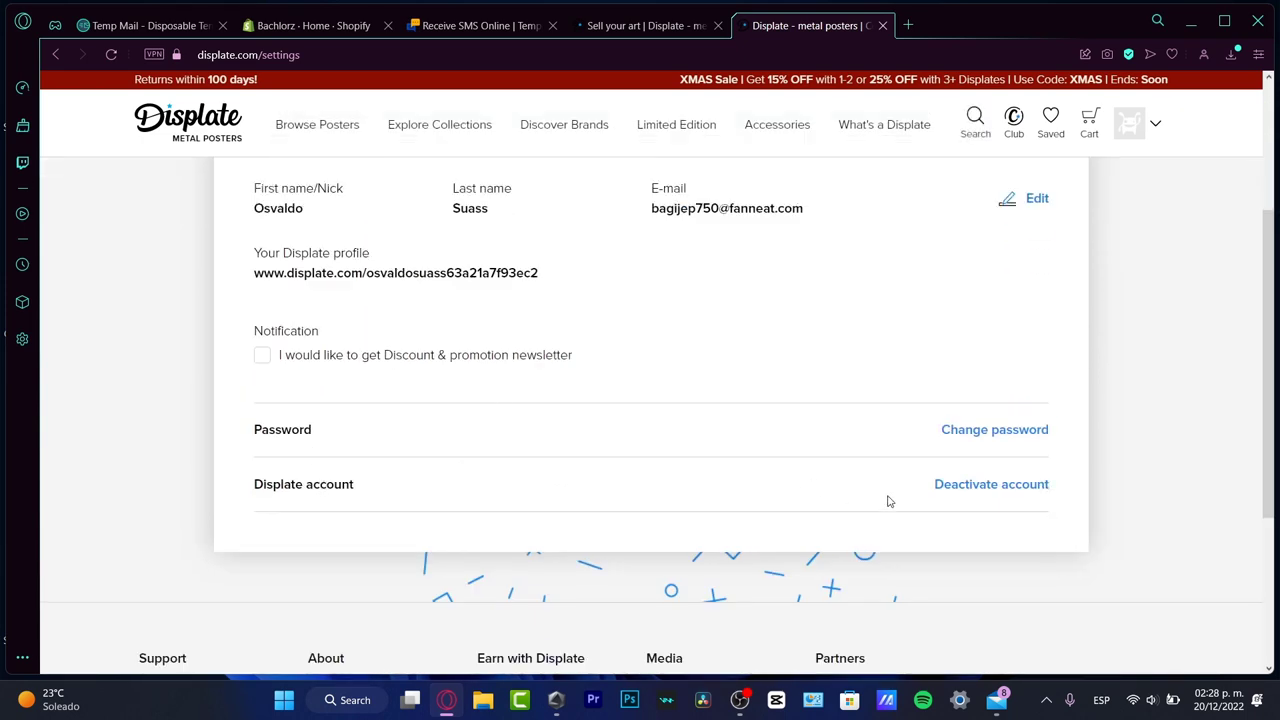
pyautogui.scroll(3, 903, 431)
pyautogui.scroll(-5, 904, 435)
pyautogui.scroll(6, 904, 435)
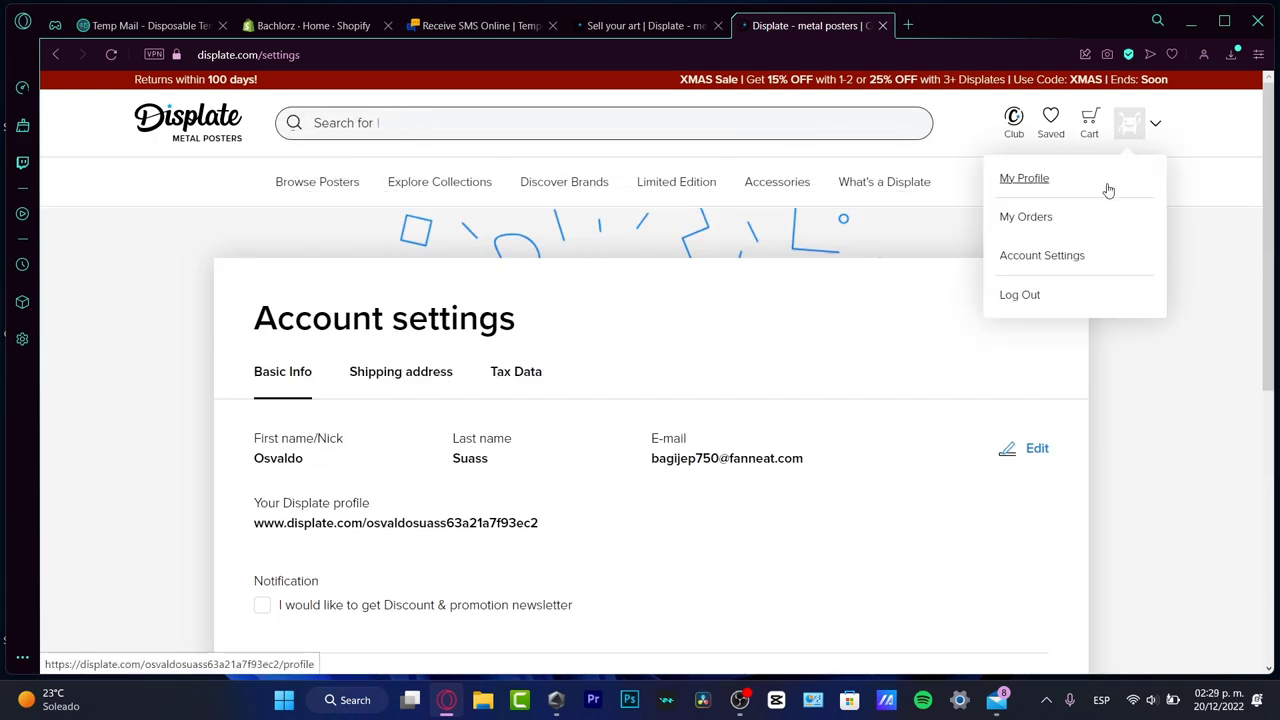
# - Return to the Displate profile page and read the Customize your Home Page section
pyautogui.click(1105, 187)
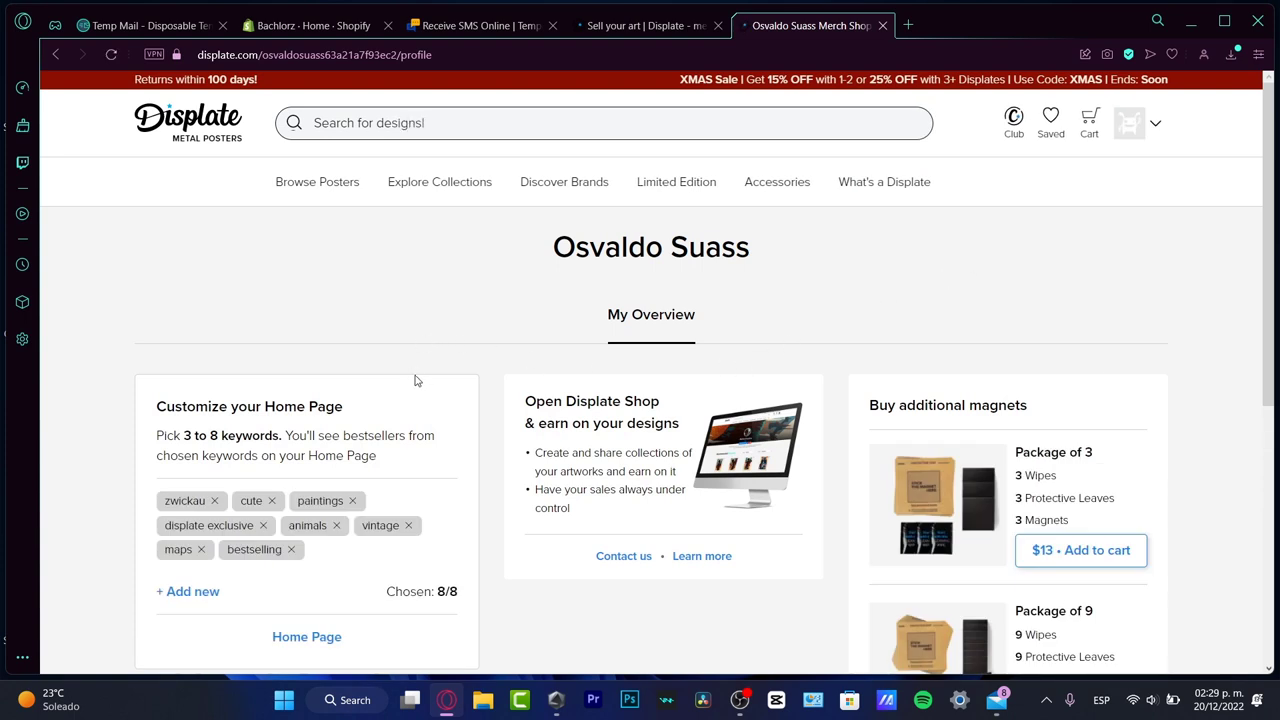
pyautogui.moveTo(365, 405); pyautogui.dragTo(155, 406)
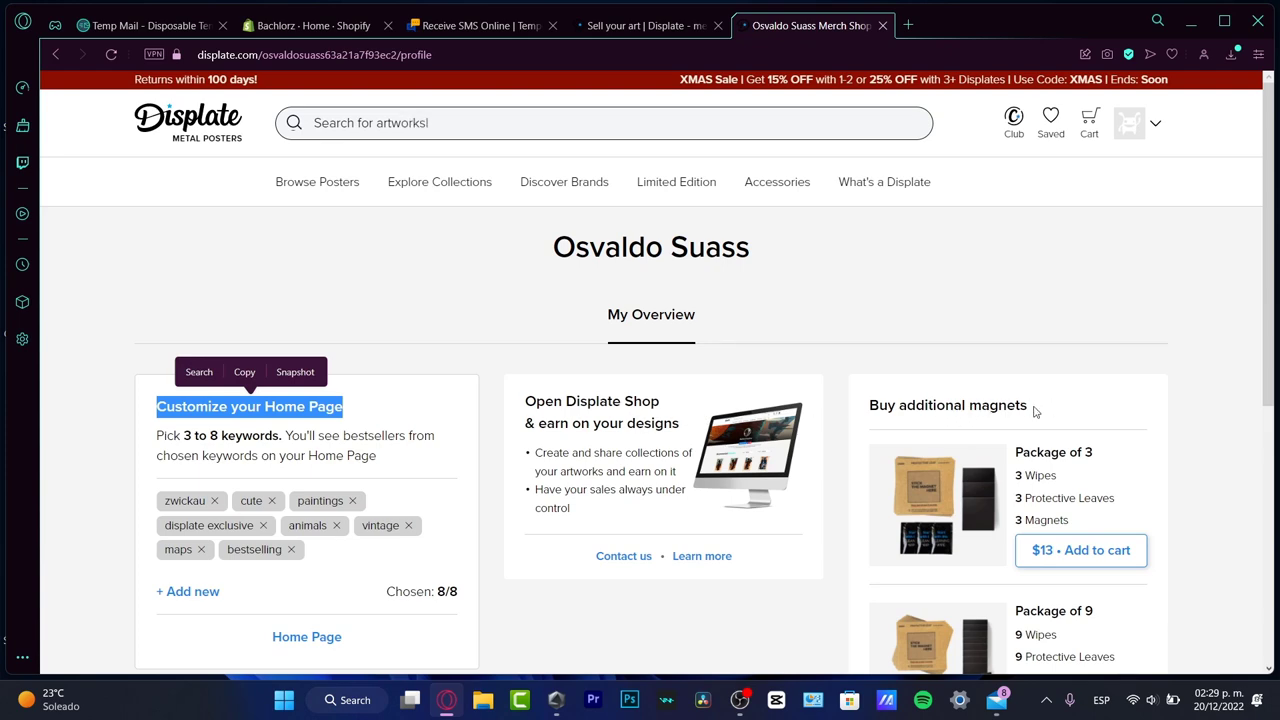
pyautogui.moveTo(1035, 410); pyautogui.dragTo(969, 408)
pyautogui.scroll(-3, 1064, 403)
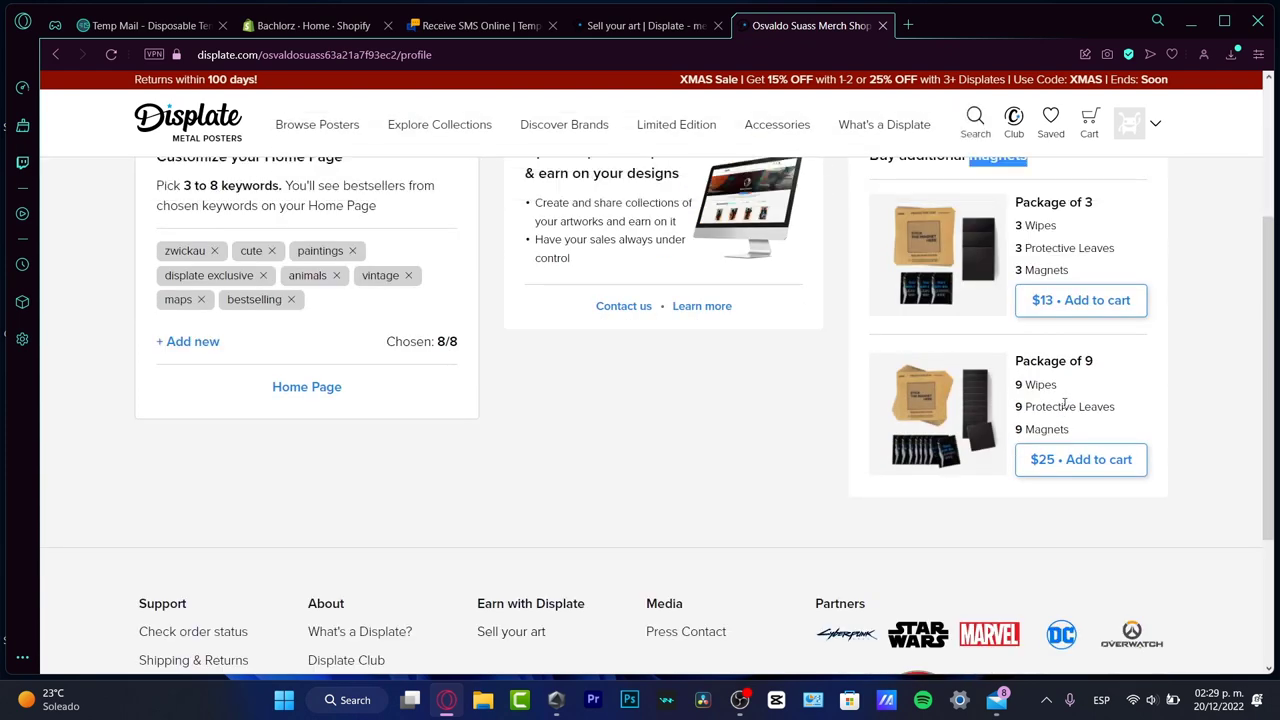
pyautogui.scroll(3, 831, 357)
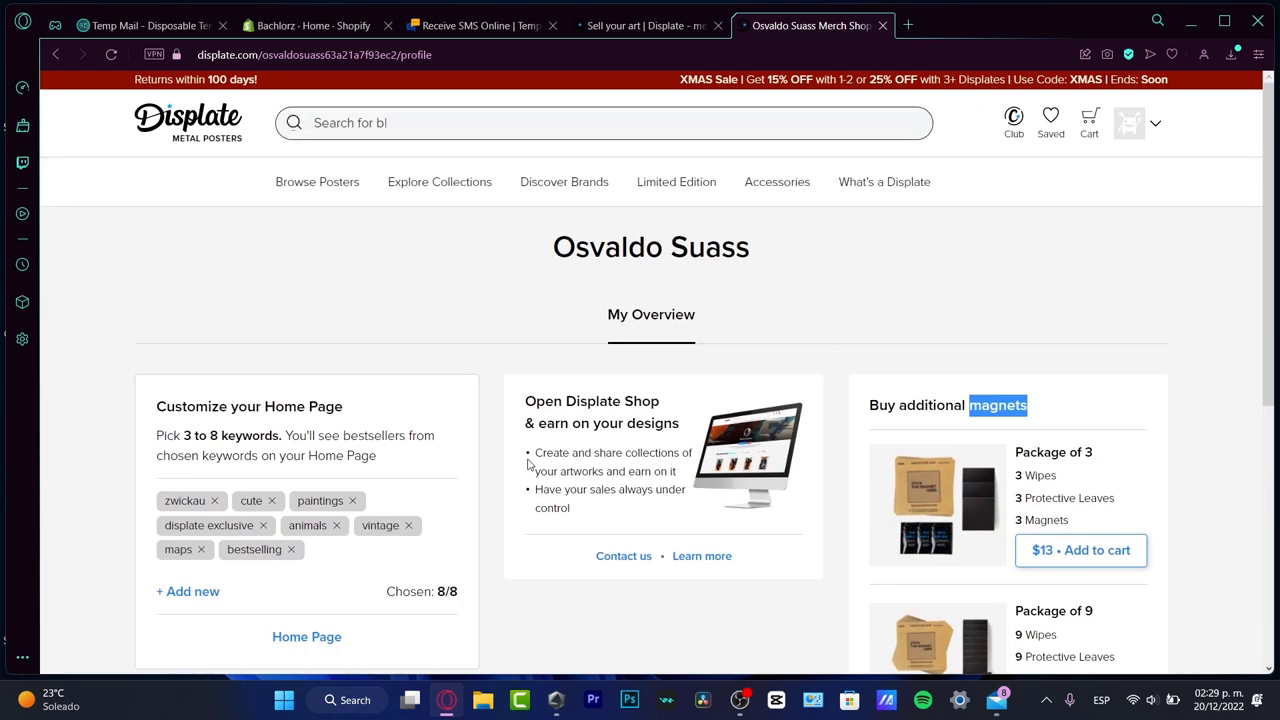
# - Read the Open Displate Shop pitch bullets and follow its Learn more link
pyautogui.click(566, 441)
pyautogui.moveTo(680, 424)
pyautogui.mouseDown()
pyautogui.moveTo(591, 427)
pyautogui.moveTo(686, 453)
pyautogui.moveTo(686, 495)
pyautogui.moveTo(690, 453)
pyautogui.moveTo(692, 470)
pyautogui.mouseUp()
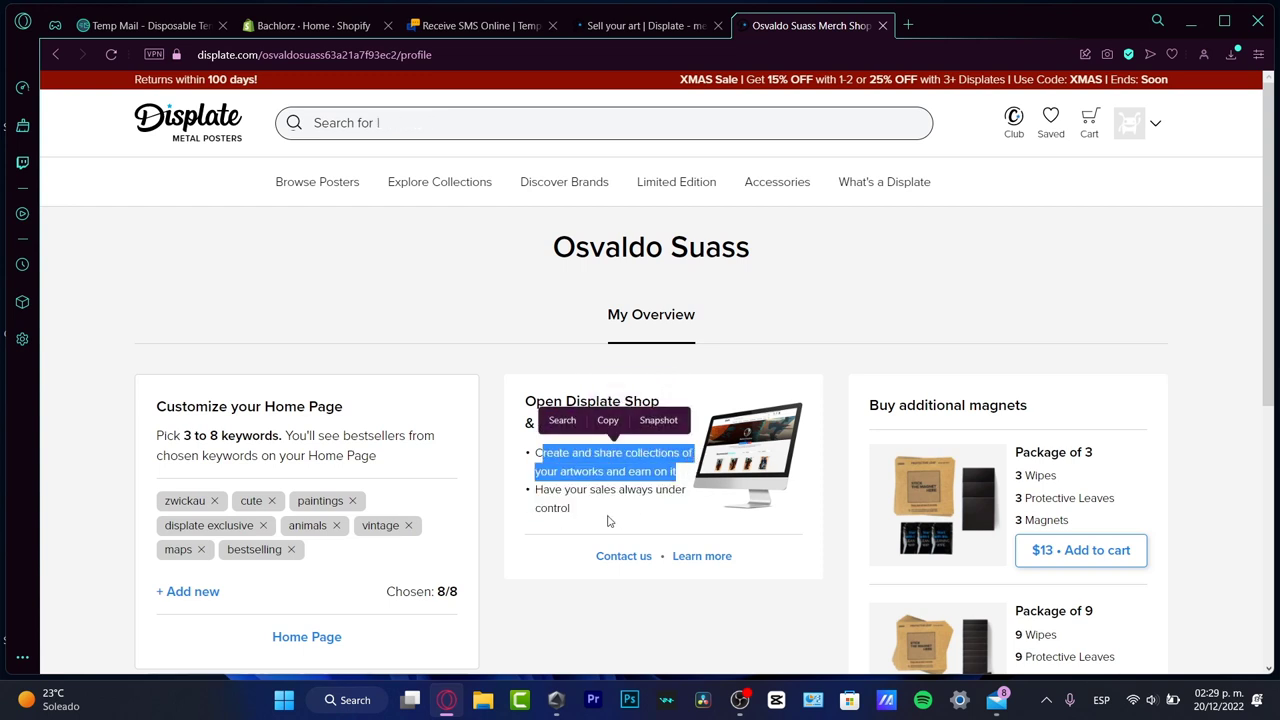
pyautogui.moveTo(571, 509); pyautogui.dragTo(576, 495)
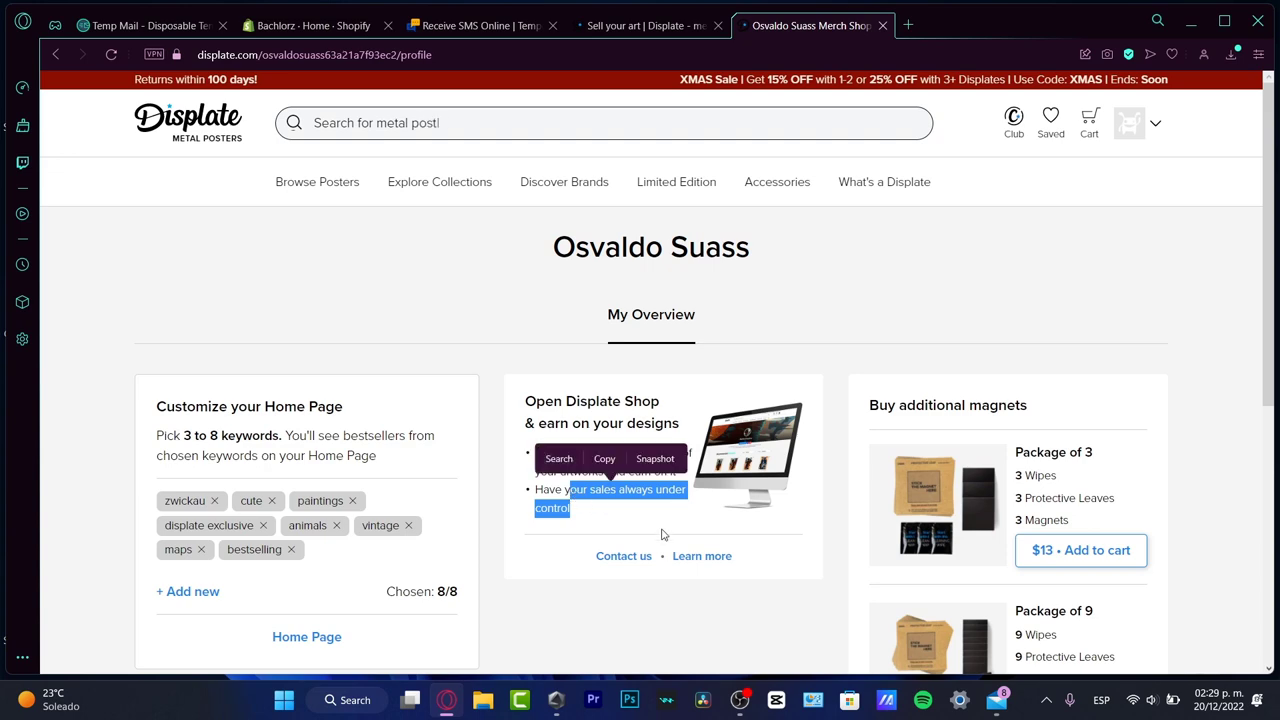
pyautogui.click(680, 556)
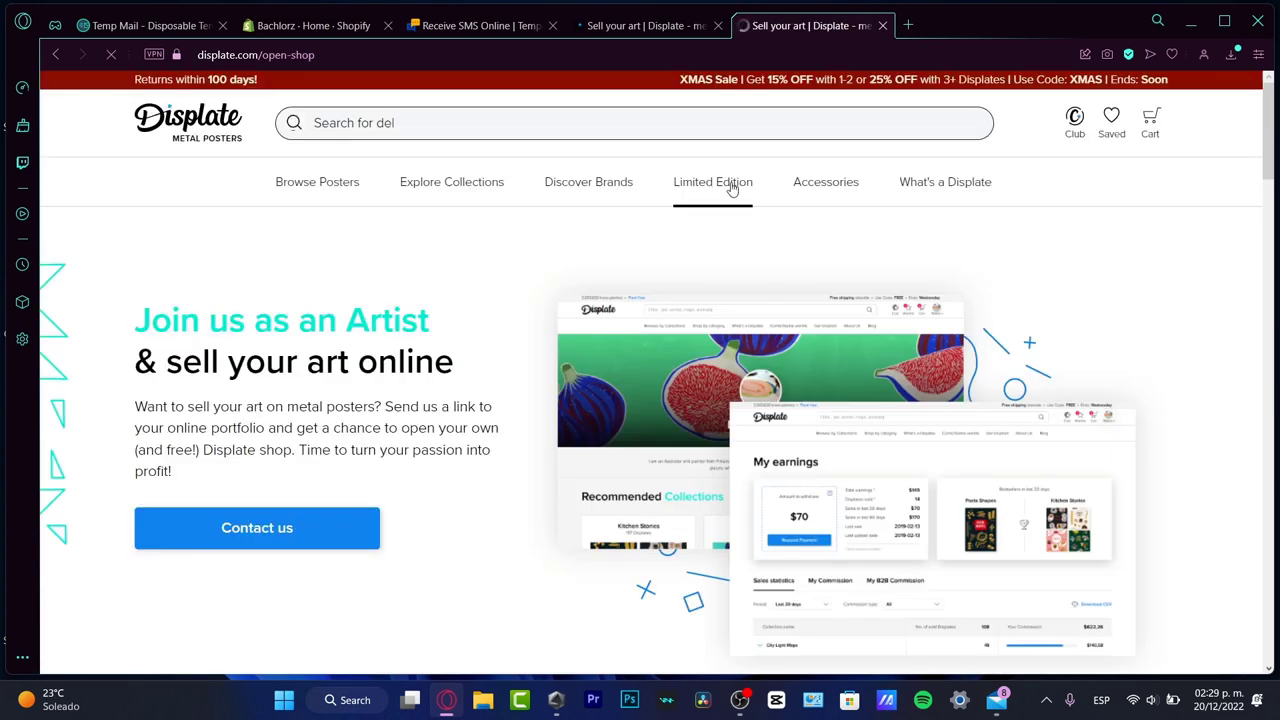
# - Close the duplicate 'Sell your art' tab and read the Join us as an Artist introduction
pyautogui.click(717, 25)
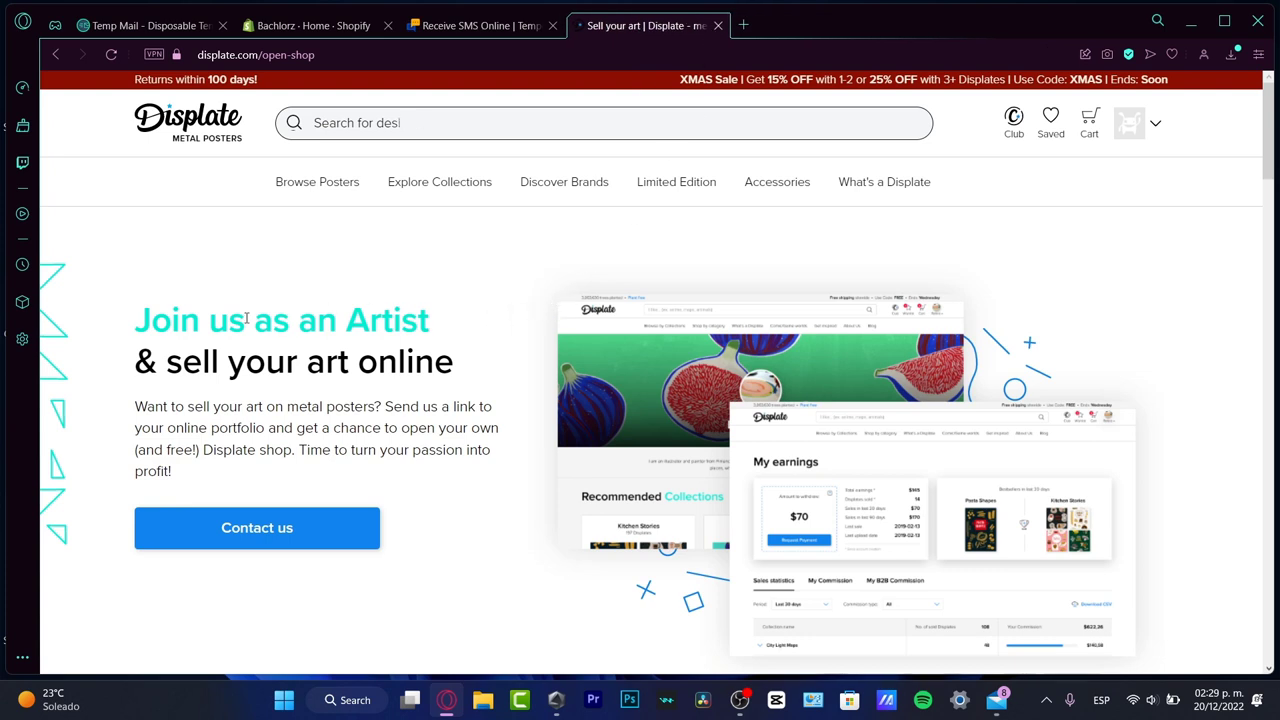
pyautogui.moveTo(200, 319); pyautogui.dragTo(435, 341)
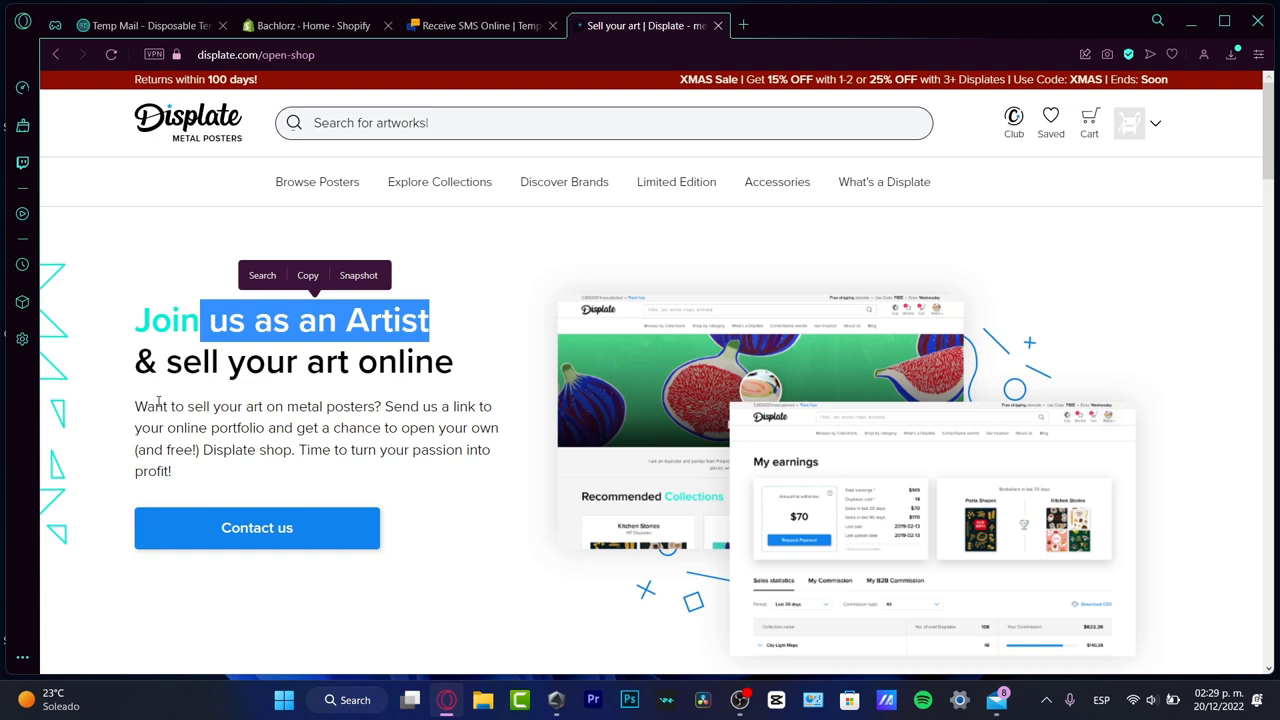
pyautogui.moveTo(155, 406); pyautogui.dragTo(386, 406)
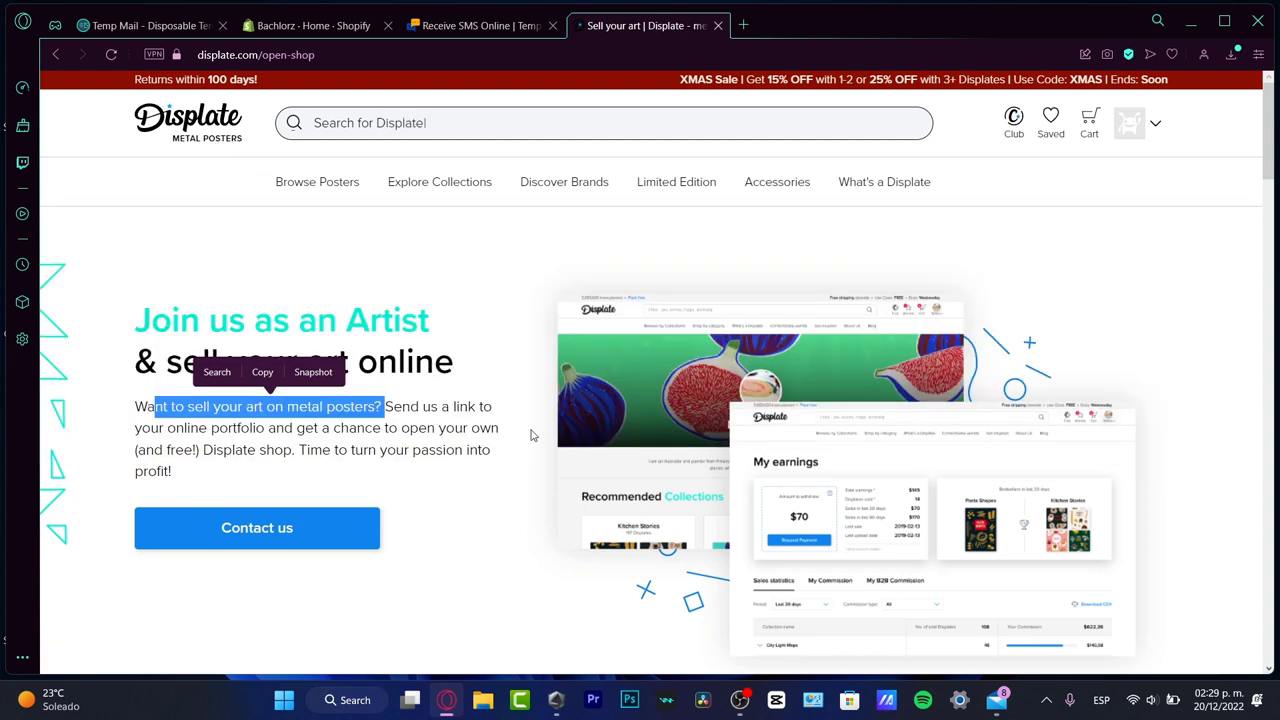
pyautogui.moveTo(431, 406)
pyautogui.mouseDown()
pyautogui.moveTo(245, 441)
pyautogui.moveTo(476, 441)
pyautogui.moveTo(297, 450)
pyautogui.mouseUp()
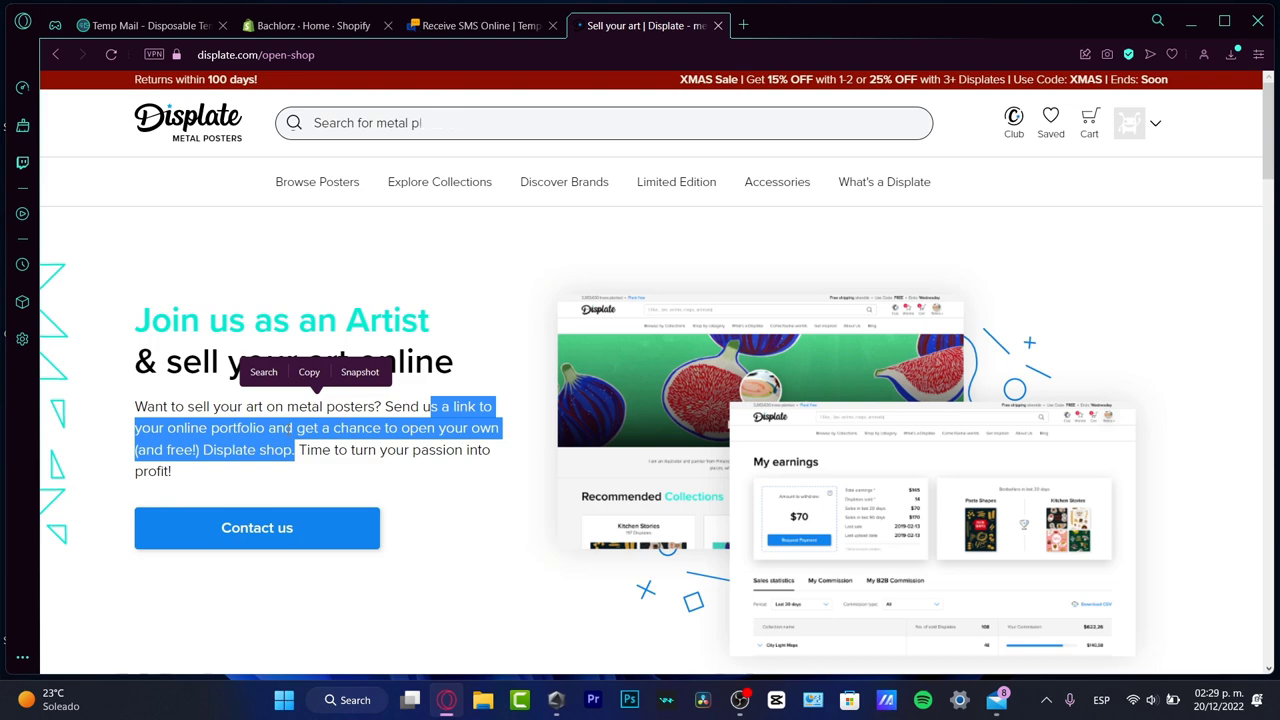
# - Scroll down to the per-poster-size commission details and the licensed brands list
pyautogui.scroll(-3, 1063, 425)
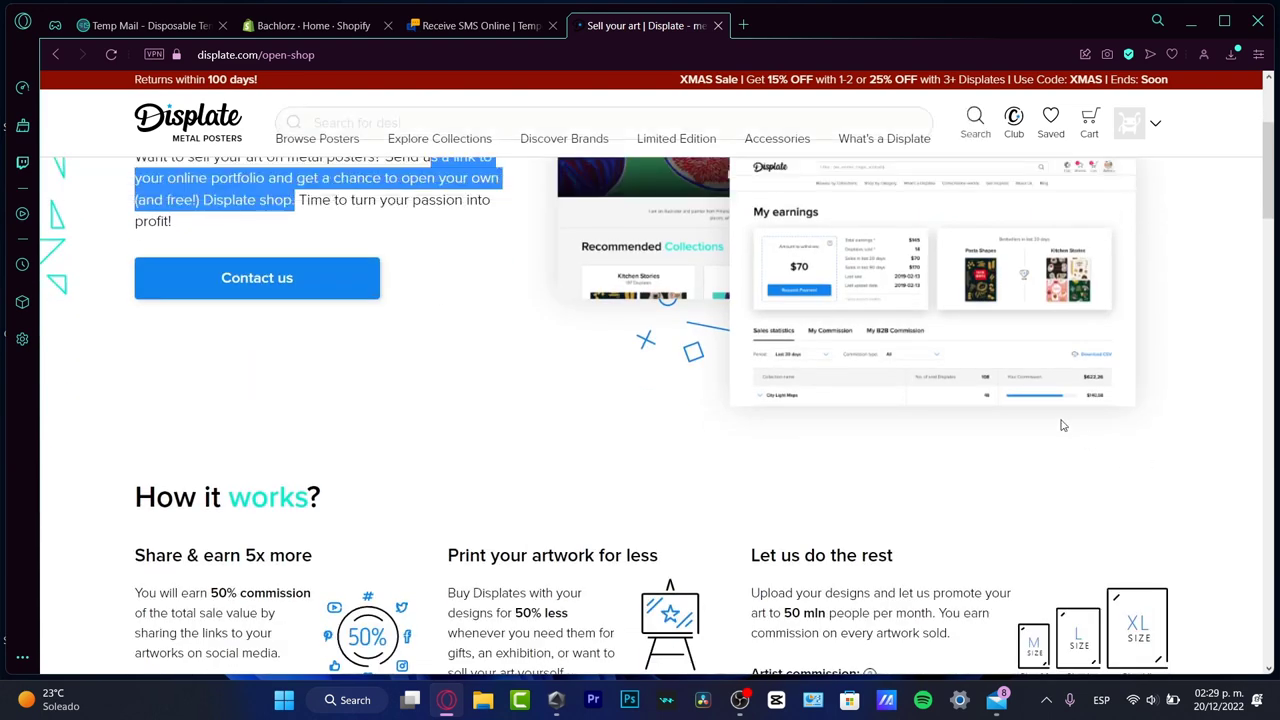
pyautogui.scroll(3, 1063, 425)
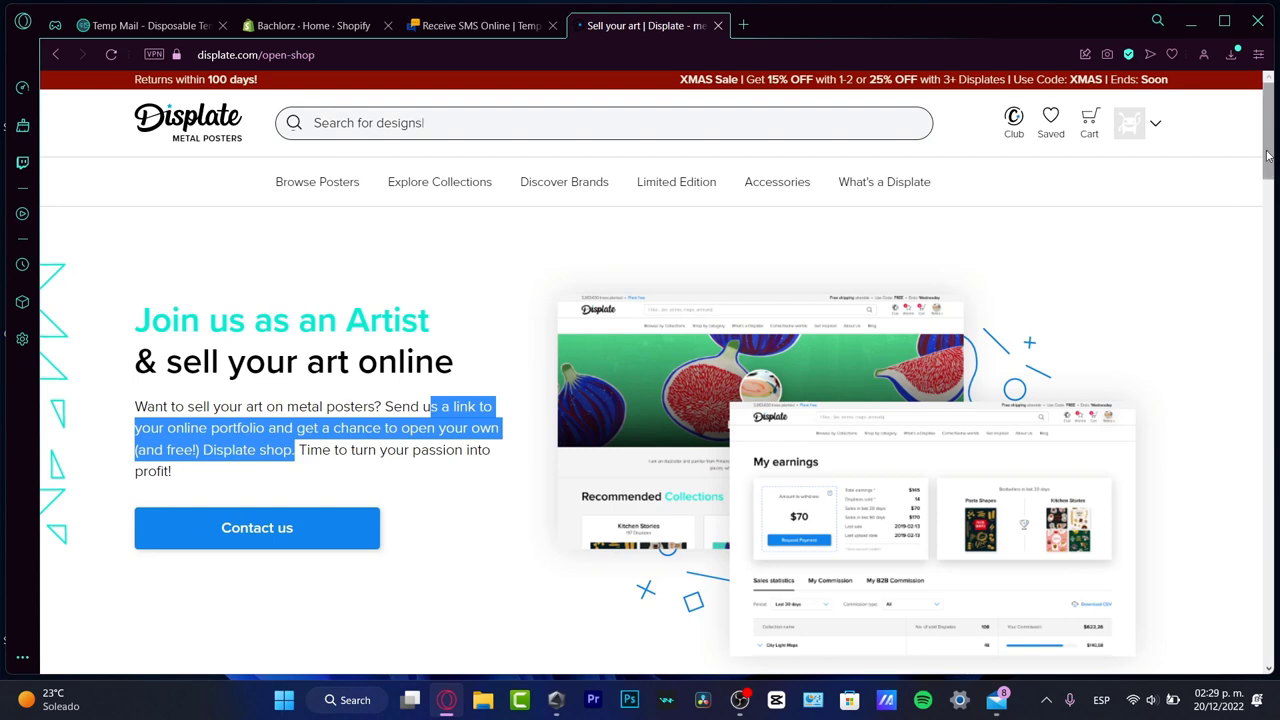
pyautogui.scroll(-2, 1200, 240)
pyautogui.scroll(2, 1160, 320)
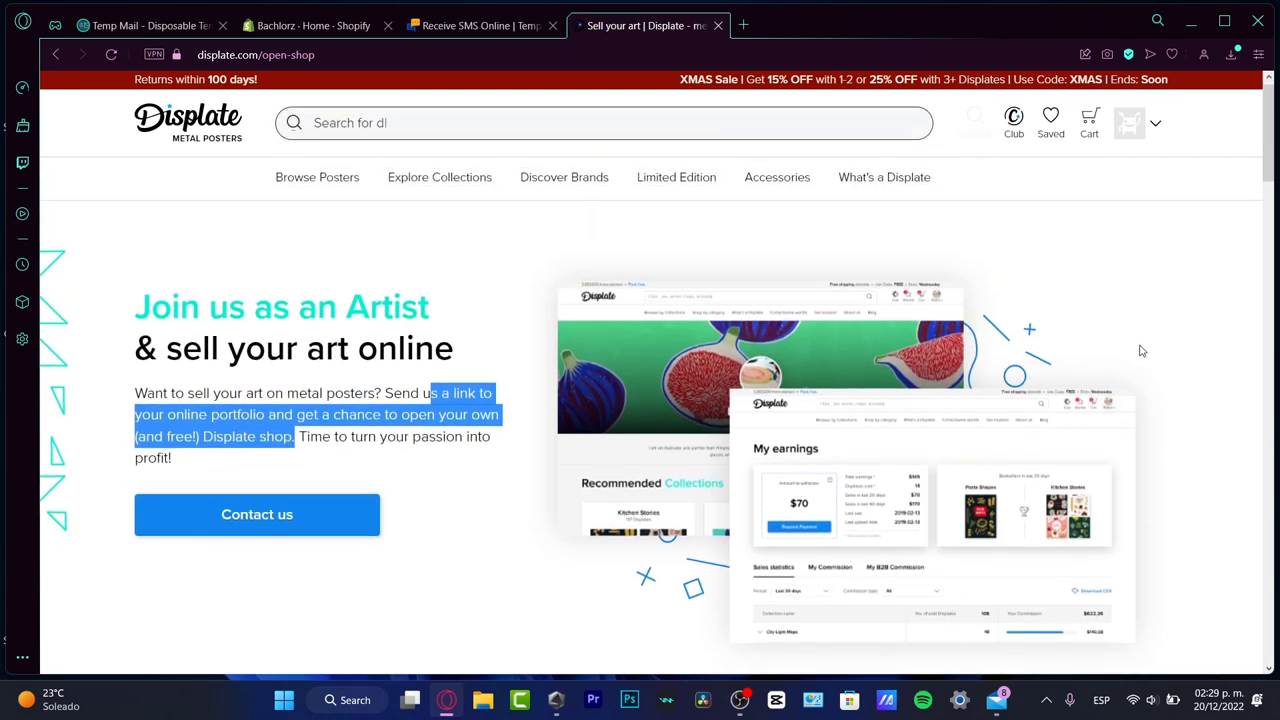
pyautogui.scroll(-3, 1142, 350)
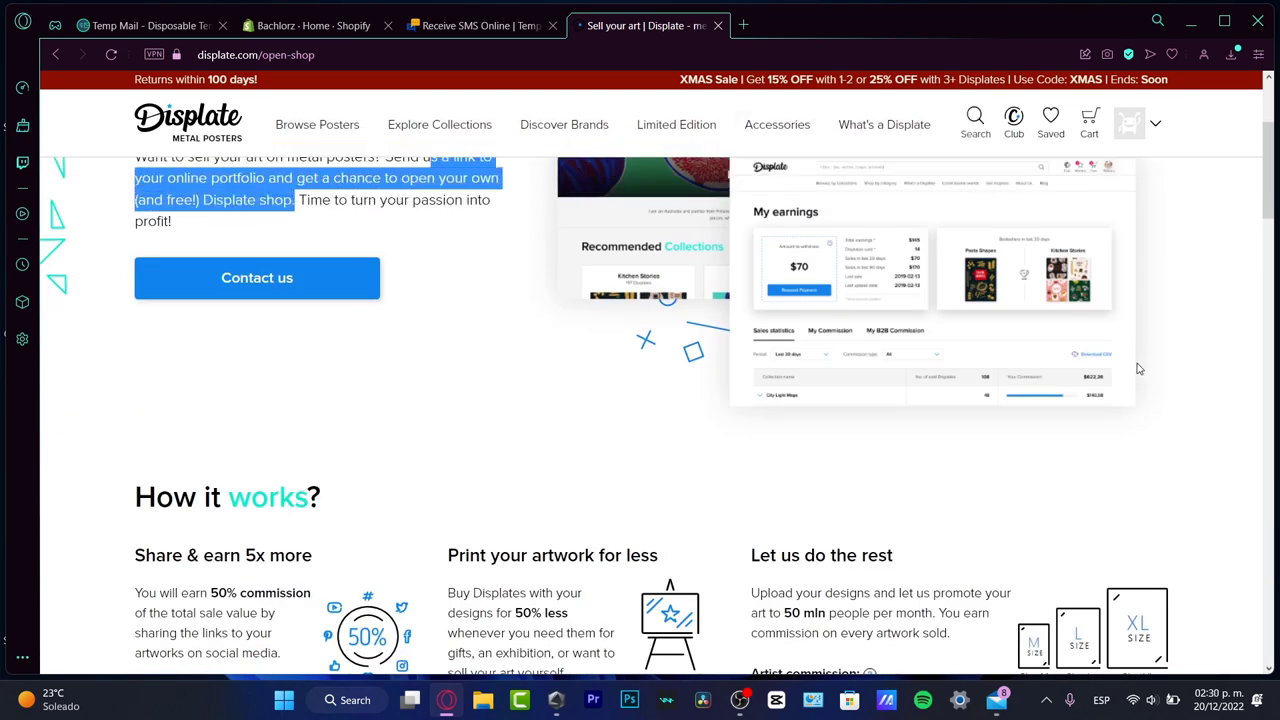
pyautogui.scroll(-3, 1064, 425)
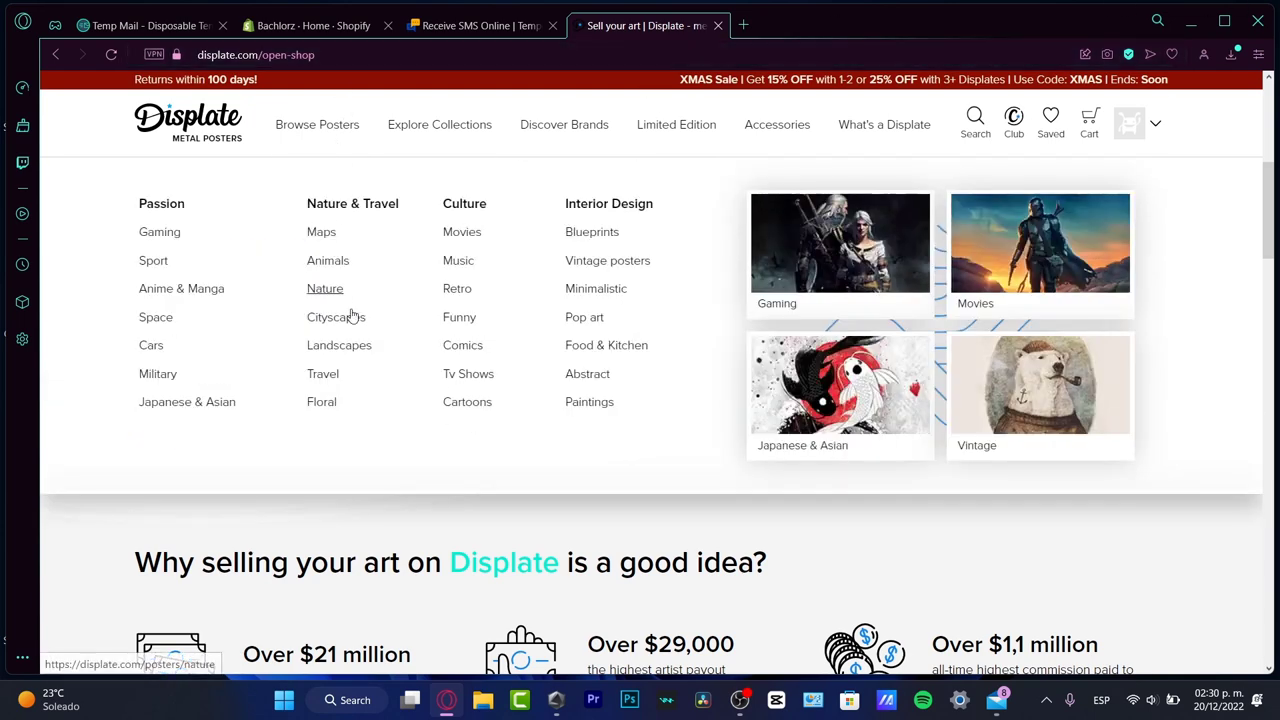
pyautogui.moveTo(564, 124)
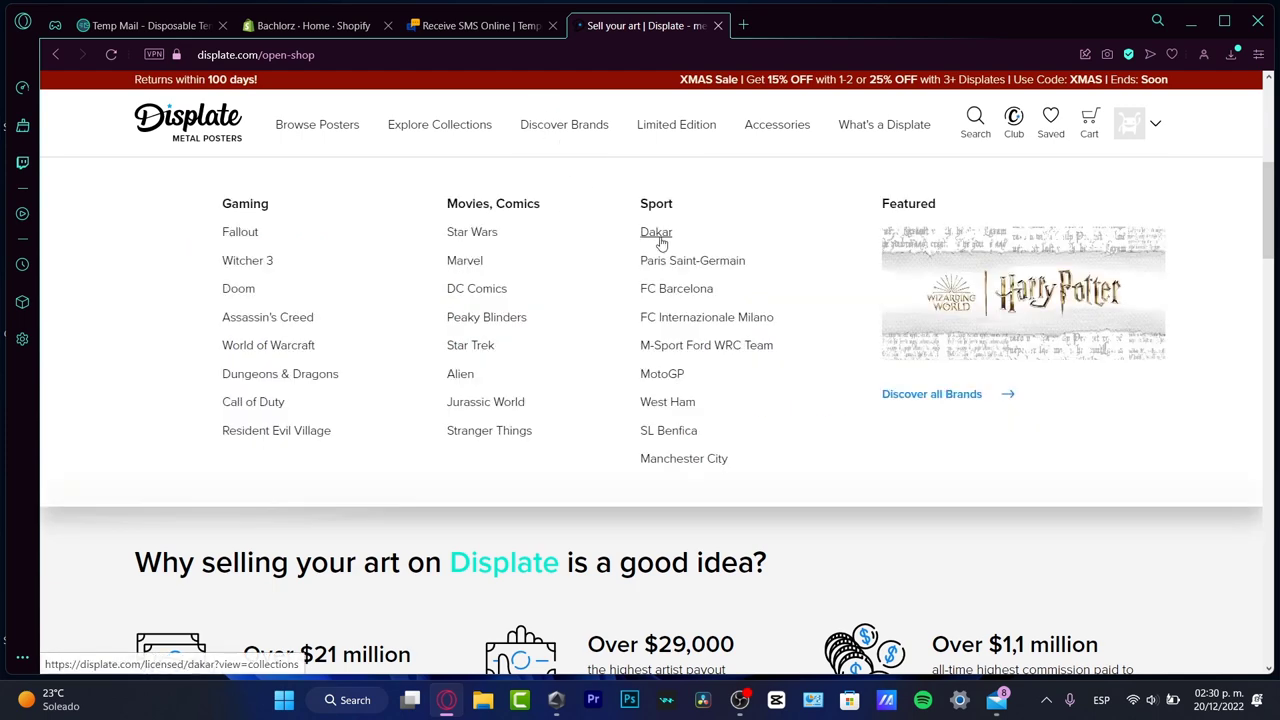
# - Open the Dakar brand in a new tab, browse to Comics collections, then return to Sell your art
pyautogui.rightClick(658, 238)
pyautogui.click(700, 258)
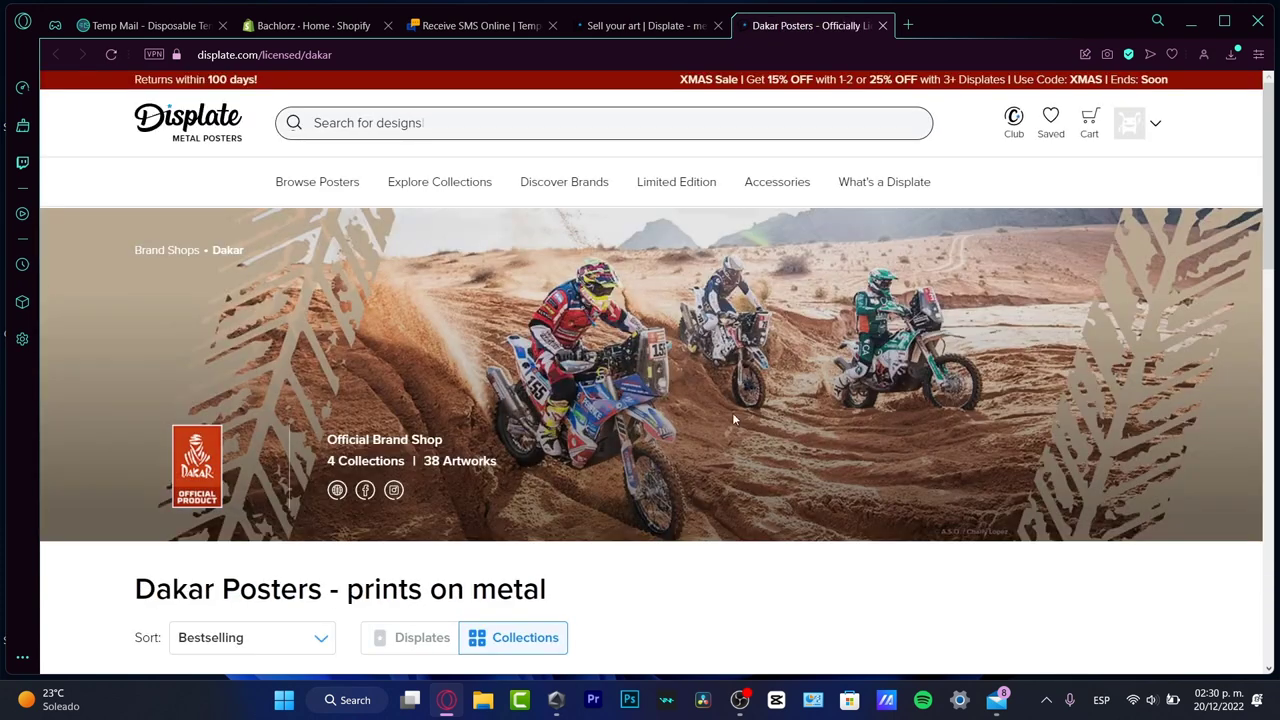
pyautogui.scroll(-2, 766, 430)
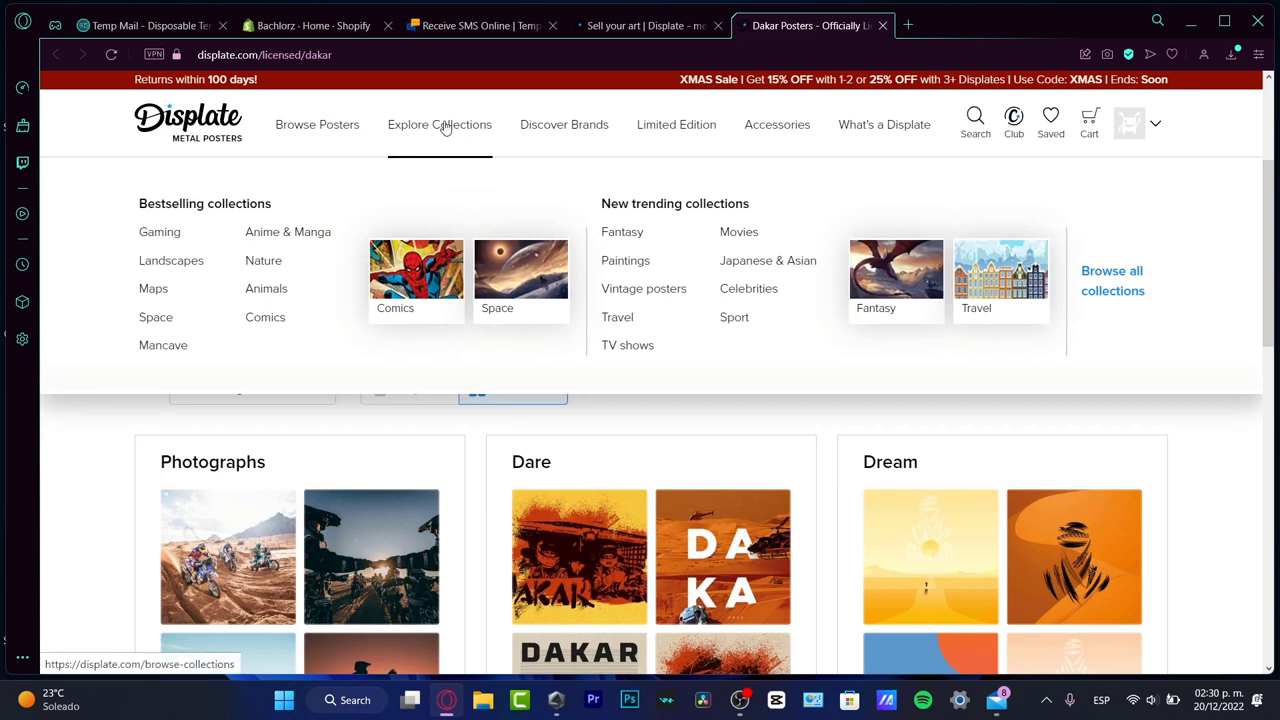
pyautogui.click(409, 310)
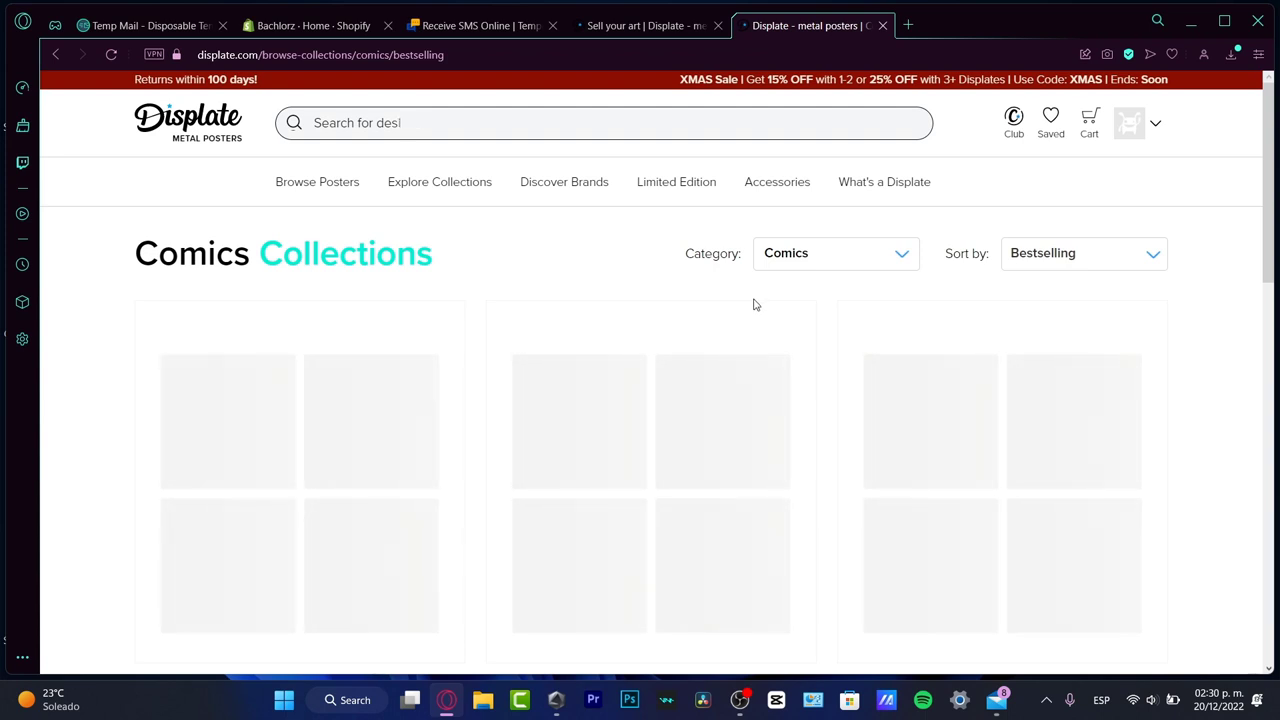
pyautogui.click(640, 26)
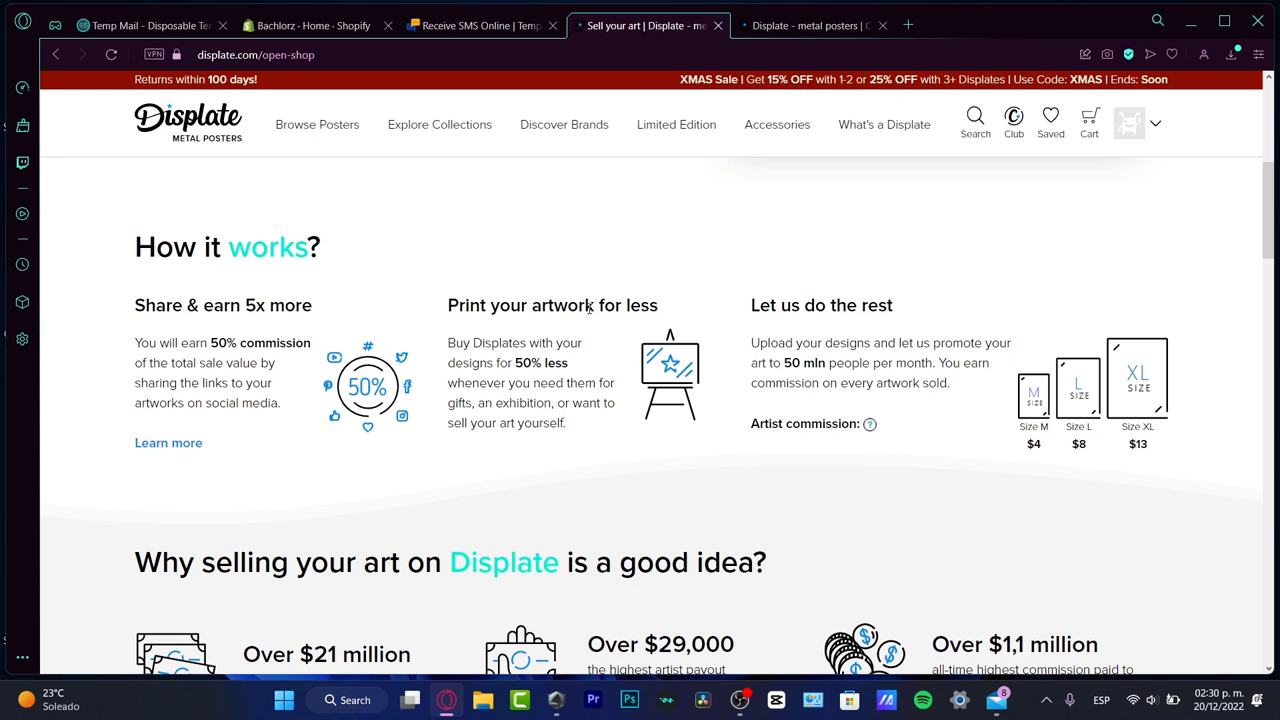
pyautogui.moveTo(475, 343); pyautogui.dragTo(503, 362)
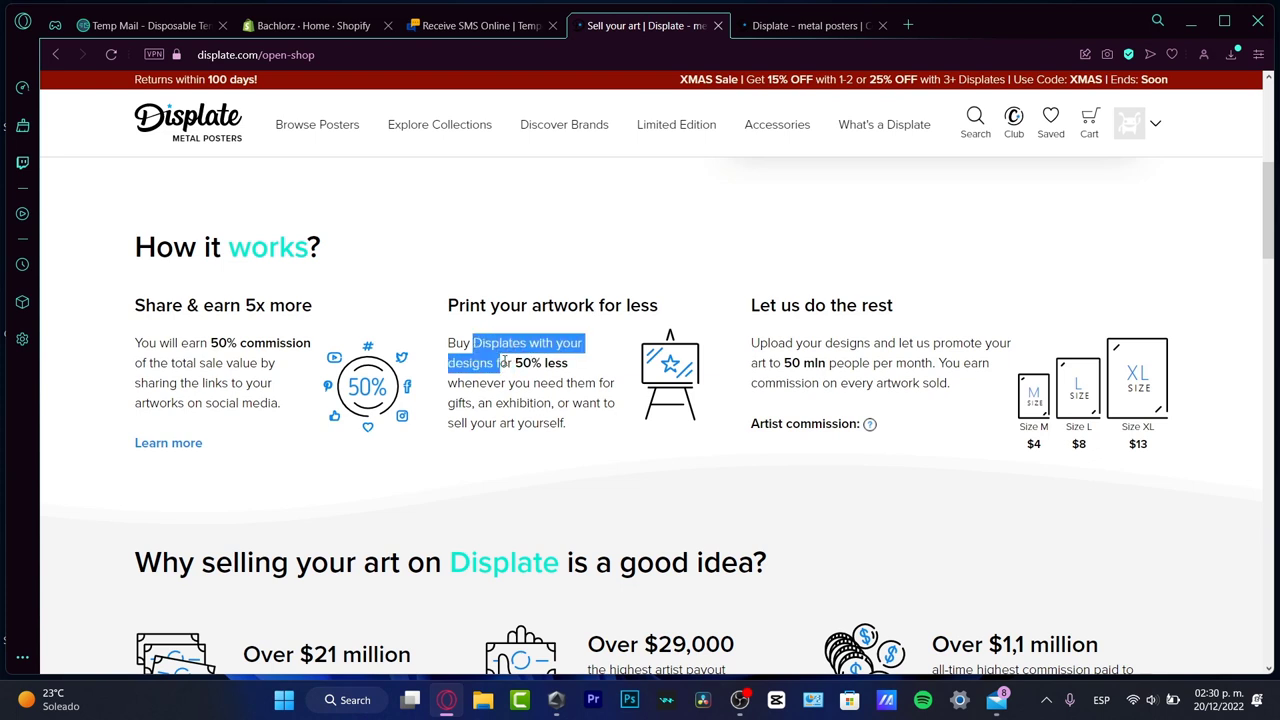
pyautogui.moveTo(503, 362)
pyautogui.mouseDown()
pyautogui.moveTo(569, 365)
pyautogui.moveTo(546, 386)
pyautogui.moveTo(612, 384)
pyautogui.mouseUp()
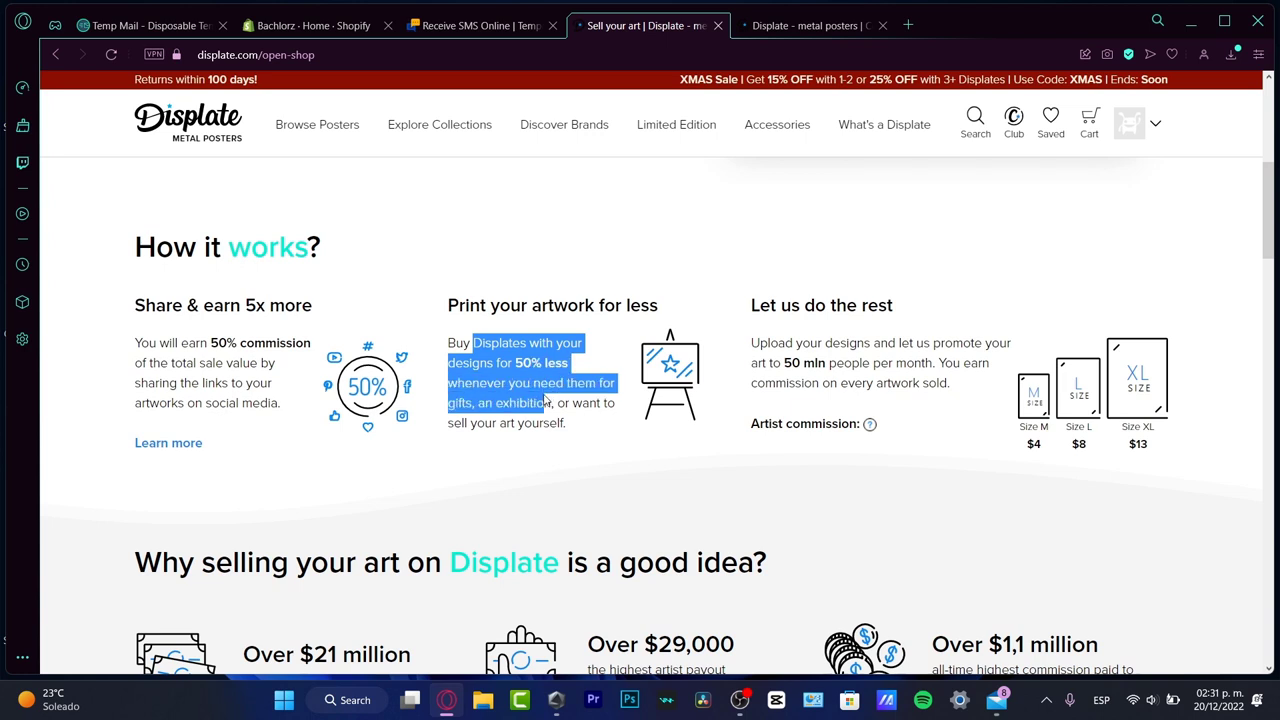
pyautogui.moveTo(545, 400); pyautogui.dragTo(594, 426)
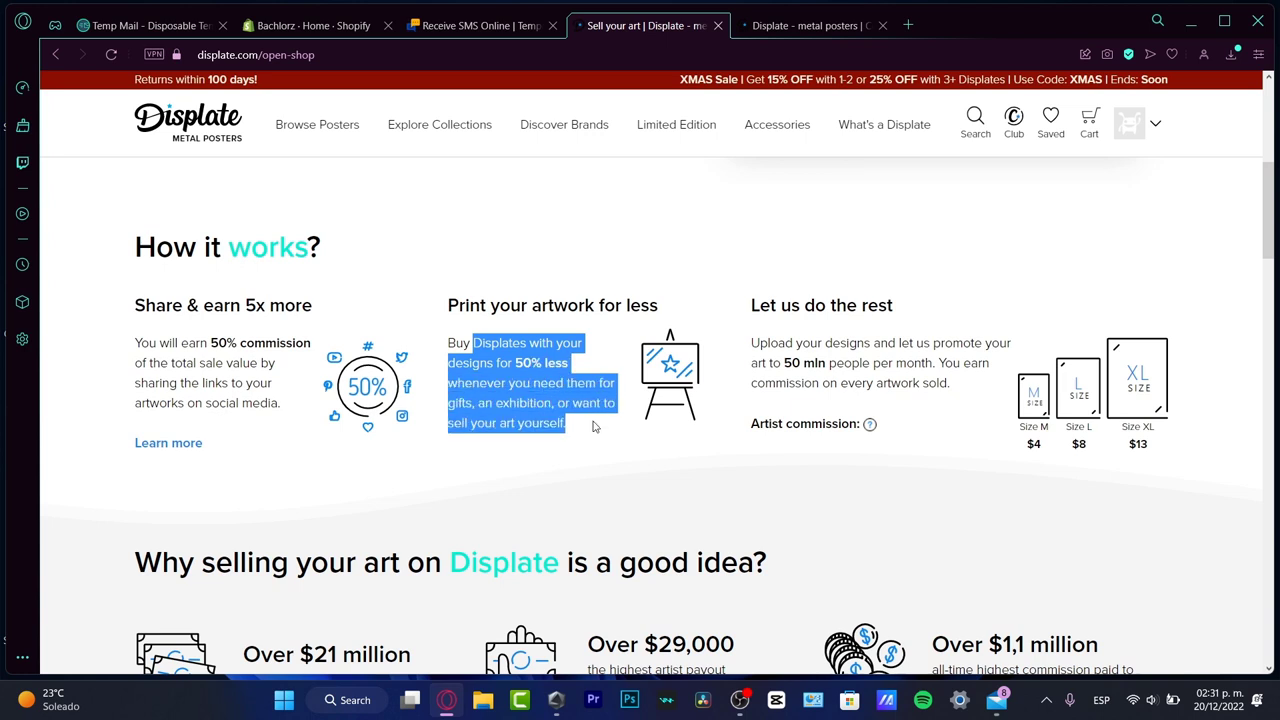
pyautogui.click(598, 447)
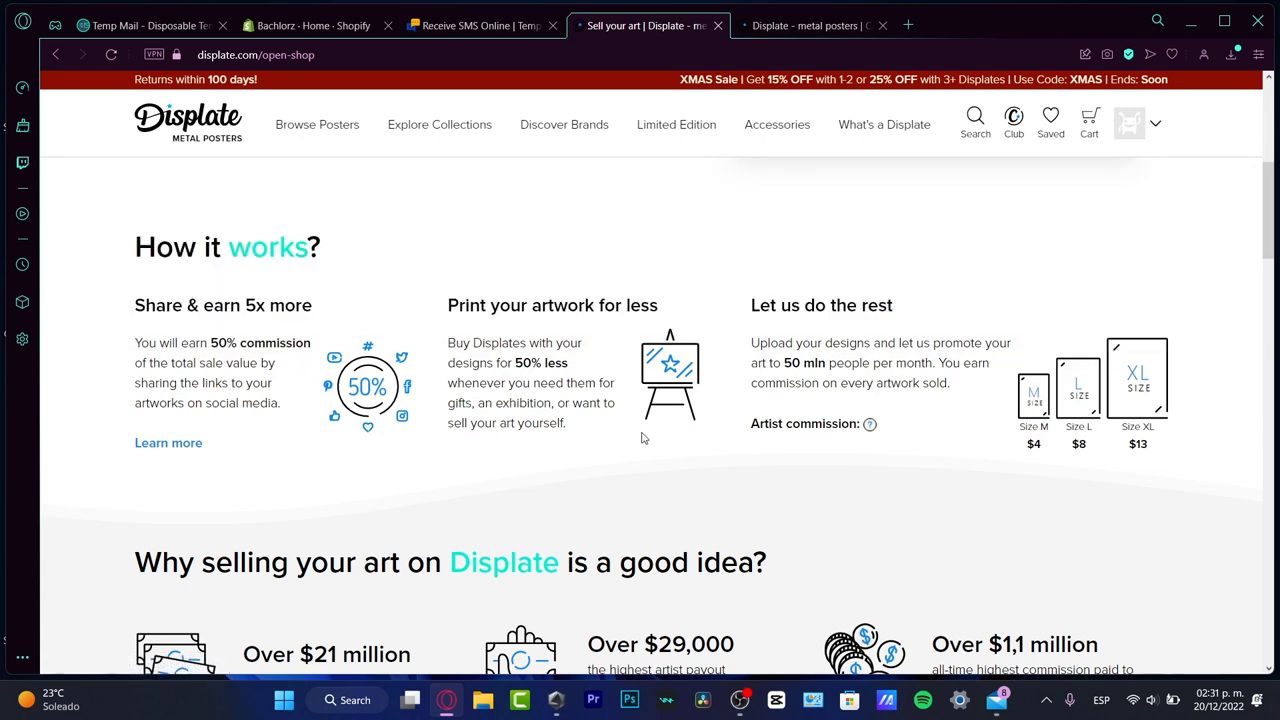
pyautogui.click(805, 25)
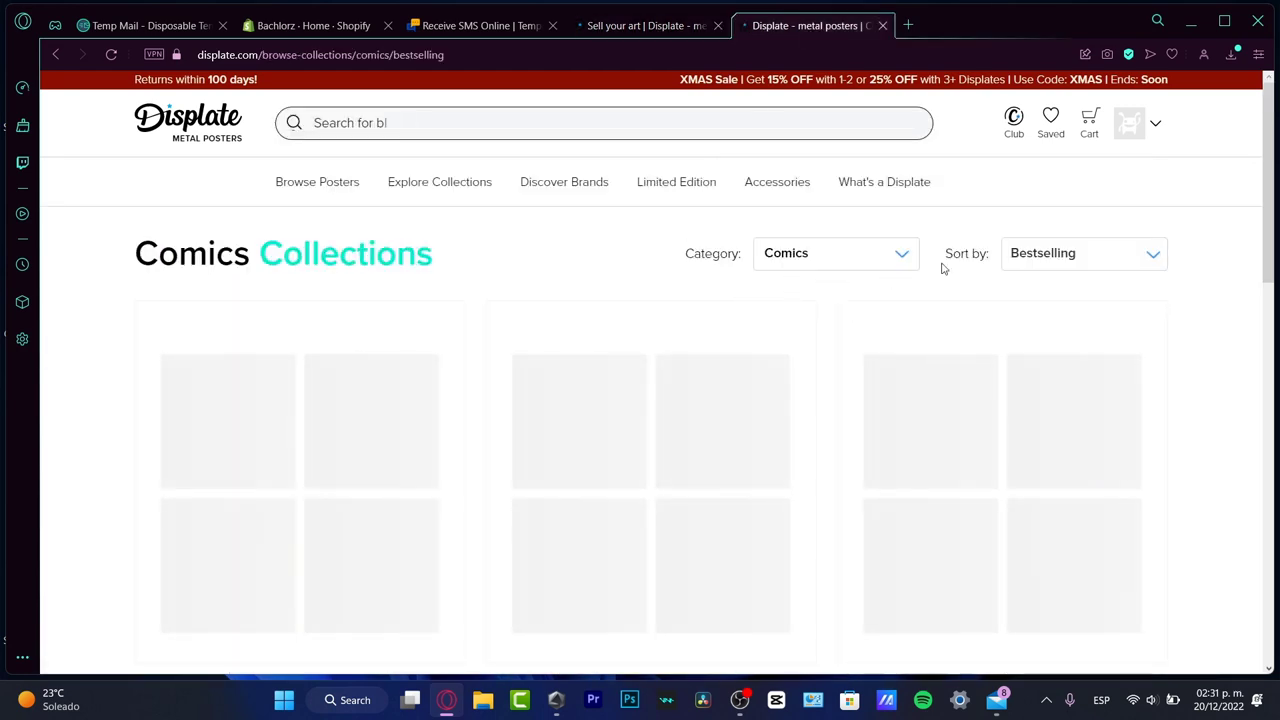
pyautogui.scroll(-3, 940, 300)
pyautogui.scroll(-5, 889, 376)
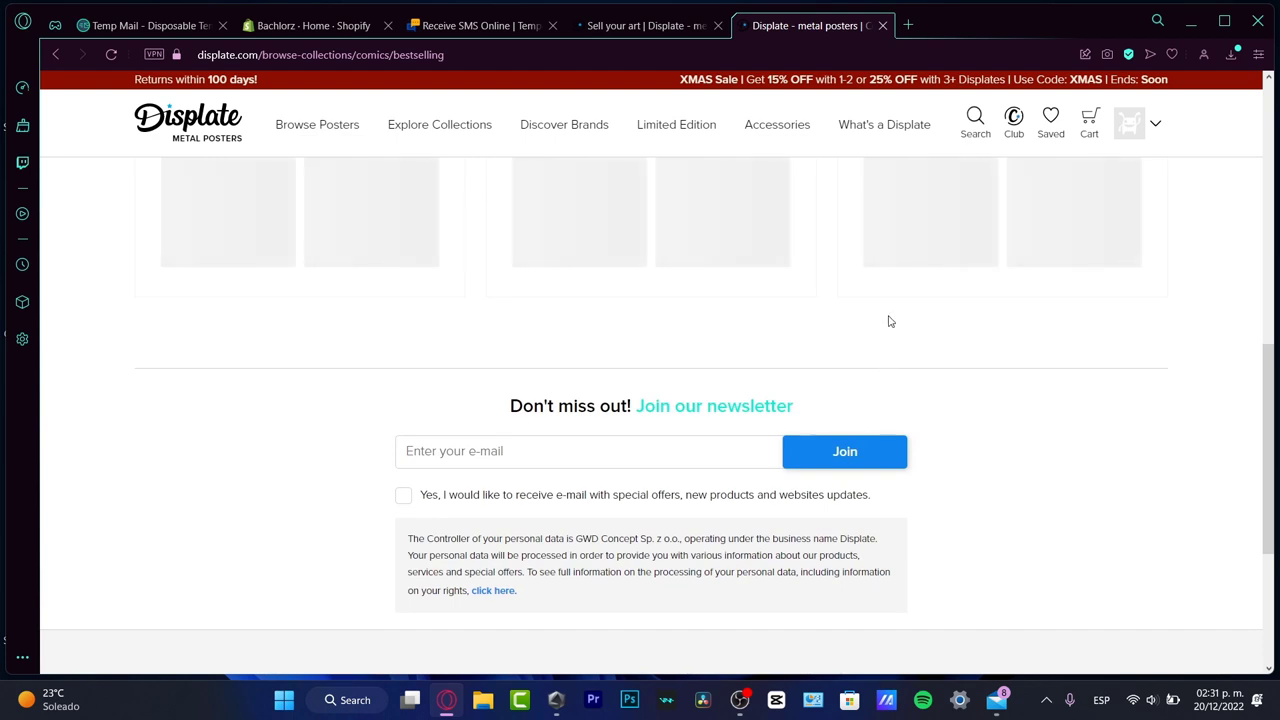
pyautogui.click(650, 30)
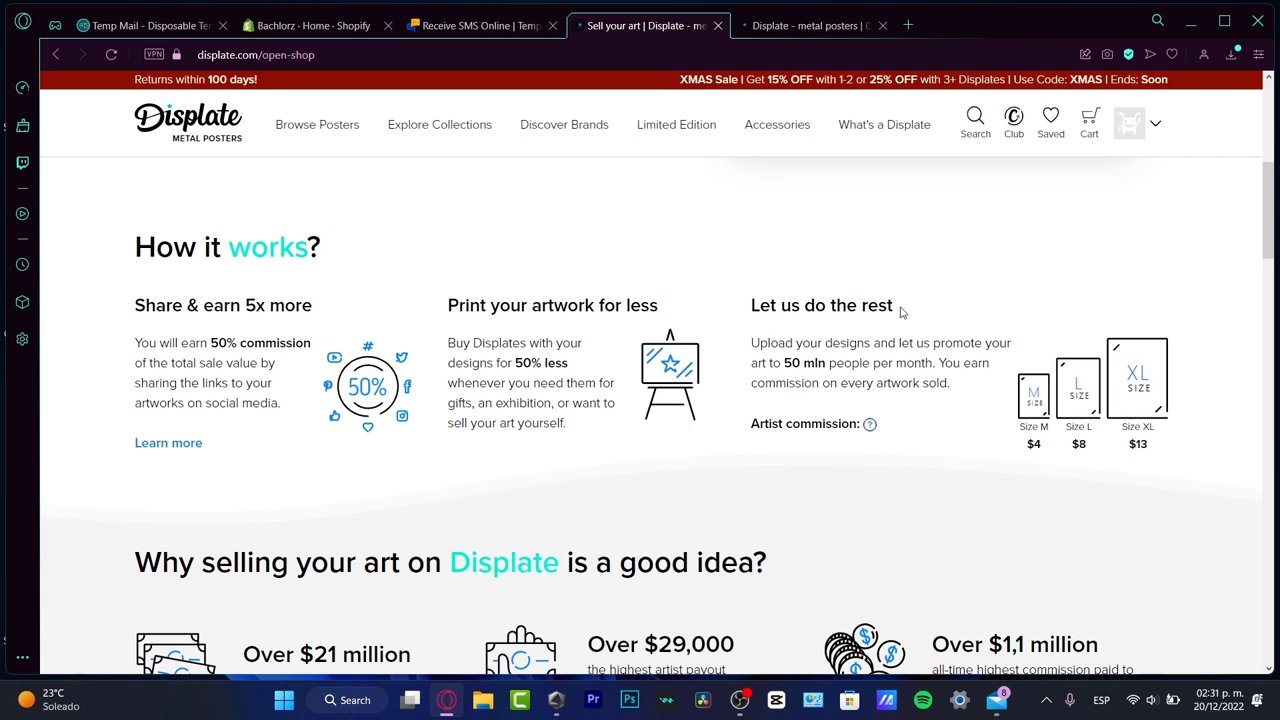
pyautogui.moveTo(797, 347)
pyautogui.mouseDown()
pyautogui.moveTo(841, 382)
pyautogui.moveTo(838, 370)
pyautogui.mouseUp()
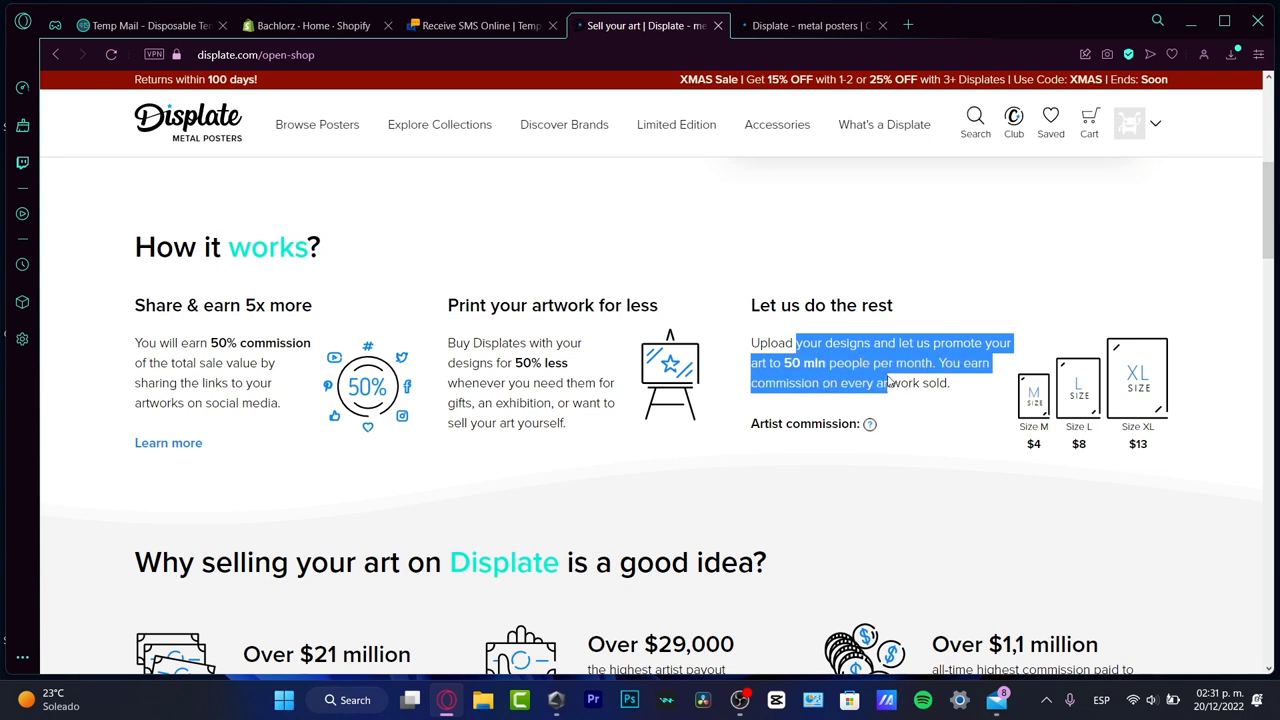
pyautogui.moveTo(838, 370); pyautogui.dragTo(886, 383)
pyautogui.click(941, 370)
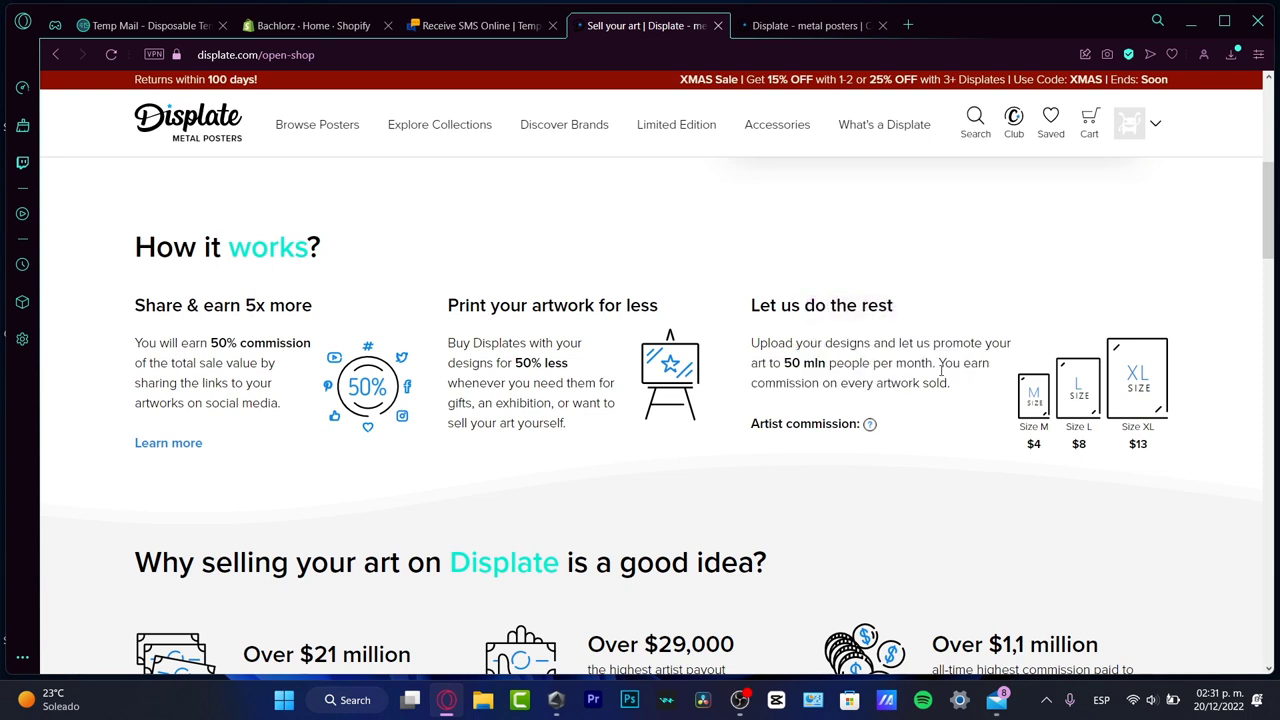
pyautogui.moveTo(829, 390); pyautogui.dragTo(955, 398)
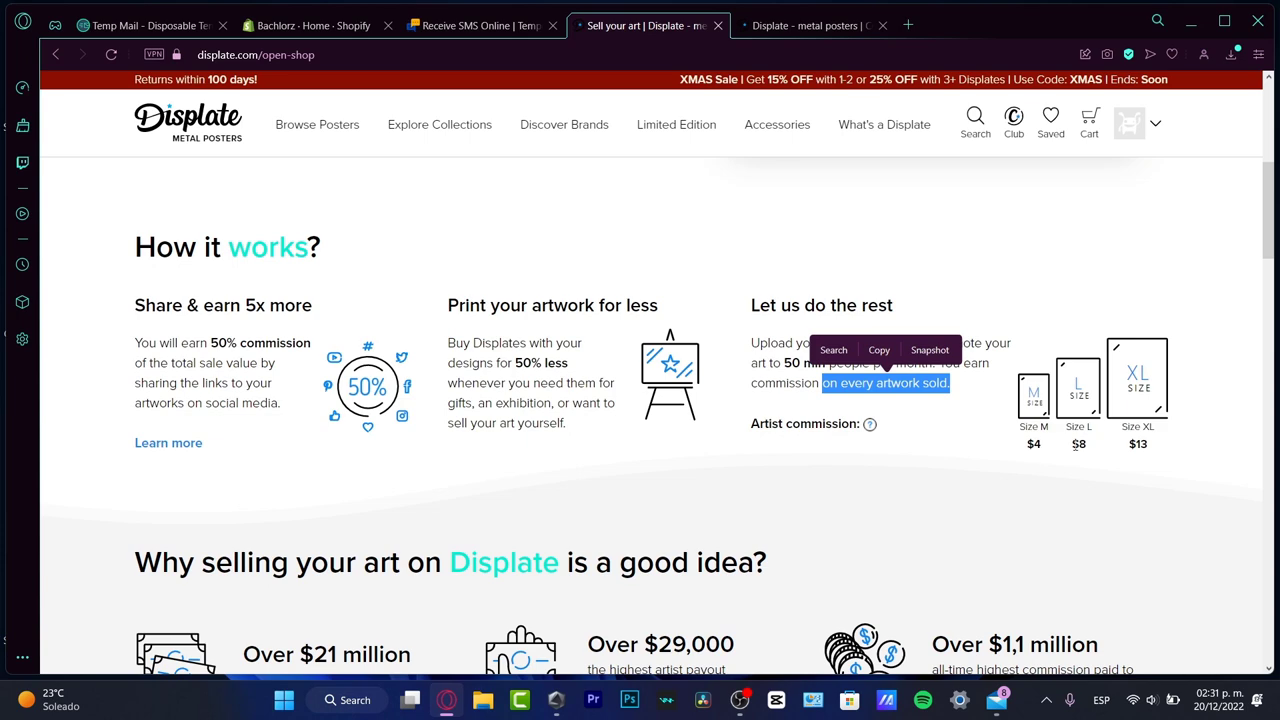
# - Widen the browser window slightly while scrolling down the open-shop page
pyautogui.scroll(-3, 1129, 449)
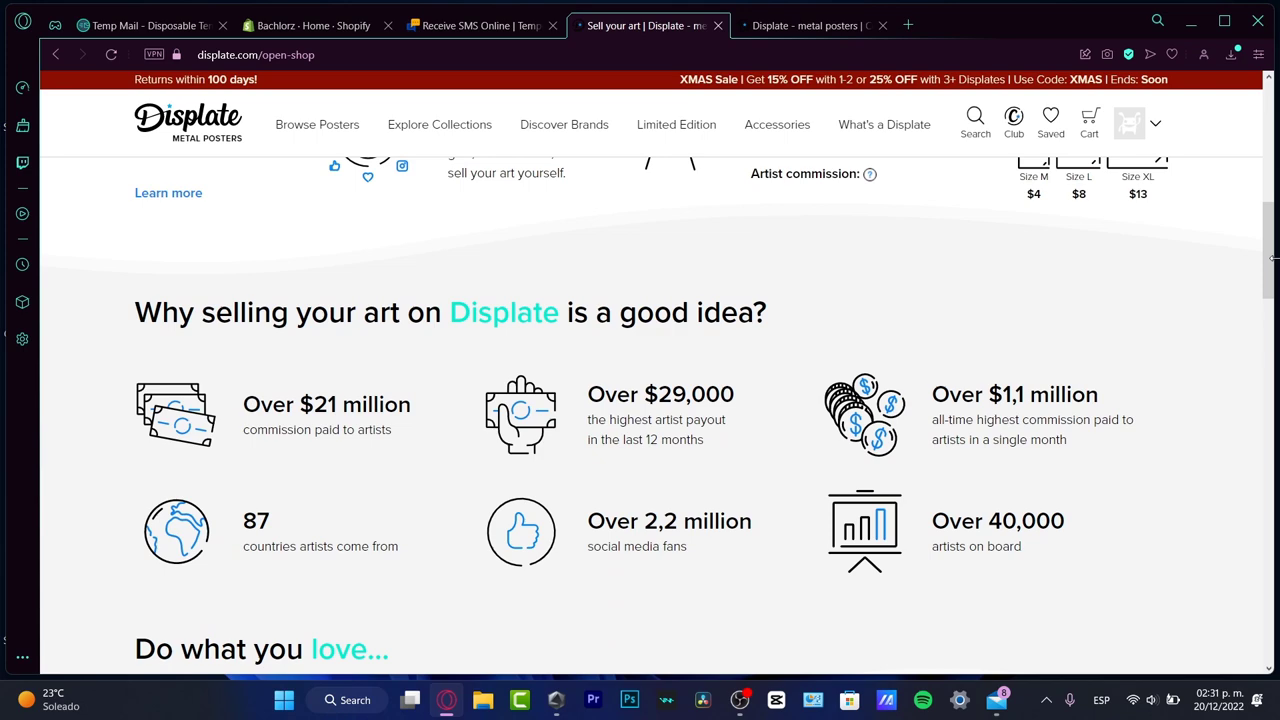
pyautogui.moveTo(1272, 258); pyautogui.dragTo(1275, 293)
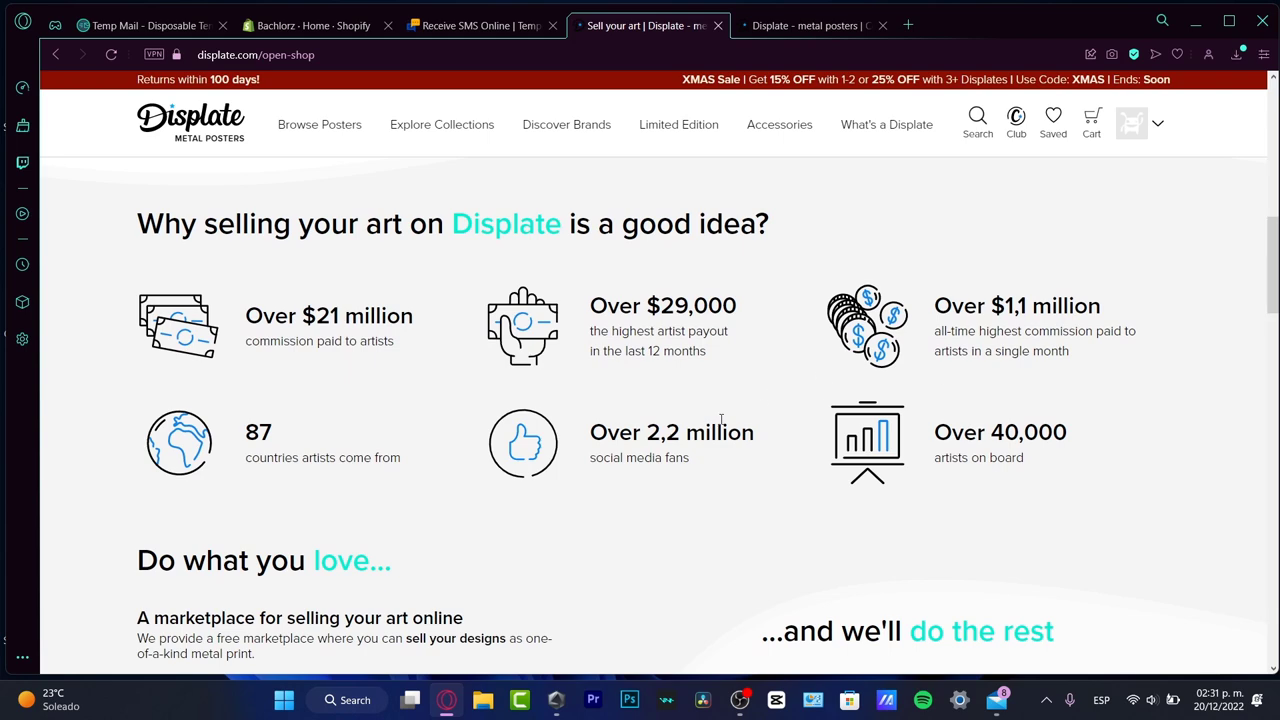
pyautogui.scroll(-2, 519, 446)
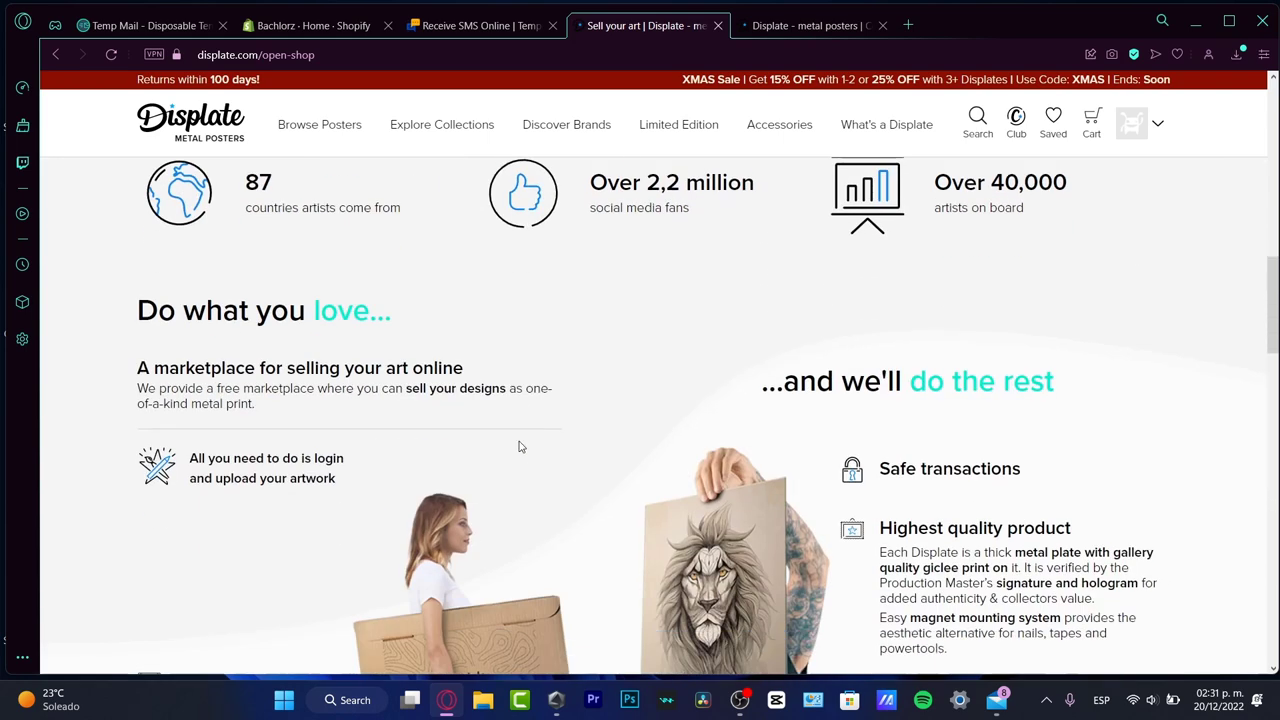
pyautogui.scroll(-2, 522, 449)
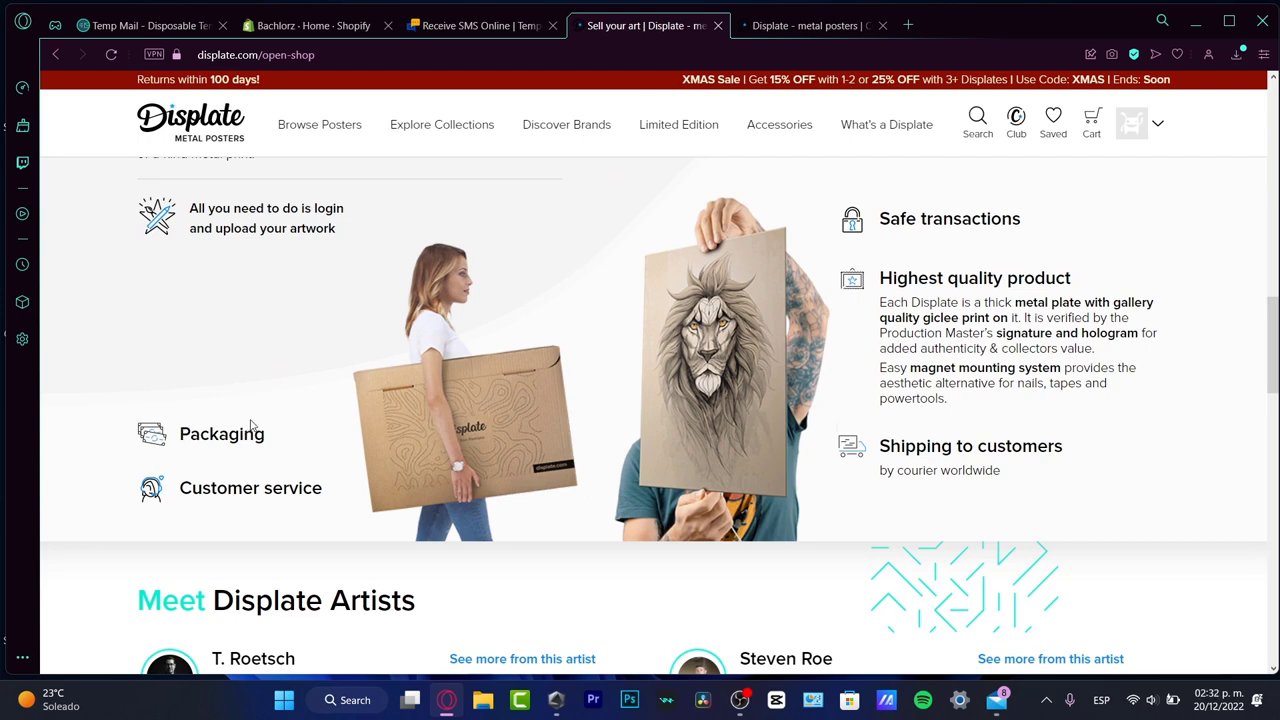
pyautogui.scroll(-3, 448, 383)
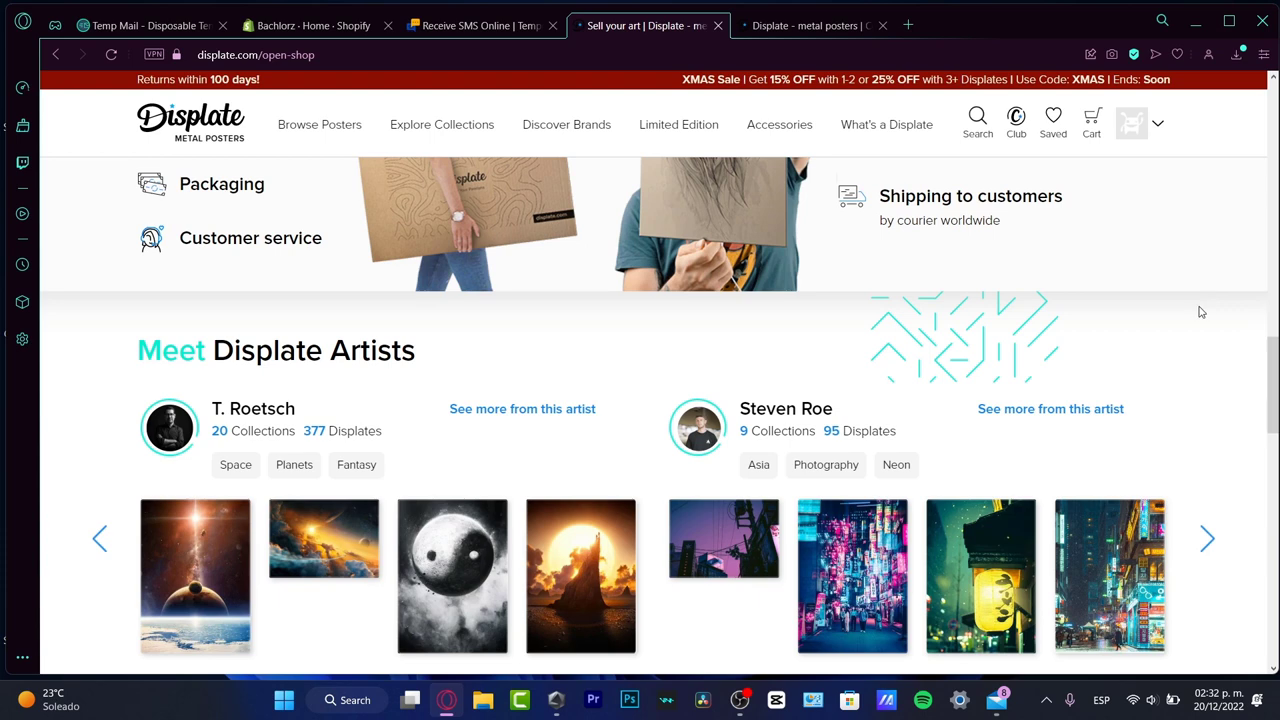
pyautogui.scroll(-1, 1269, 370)
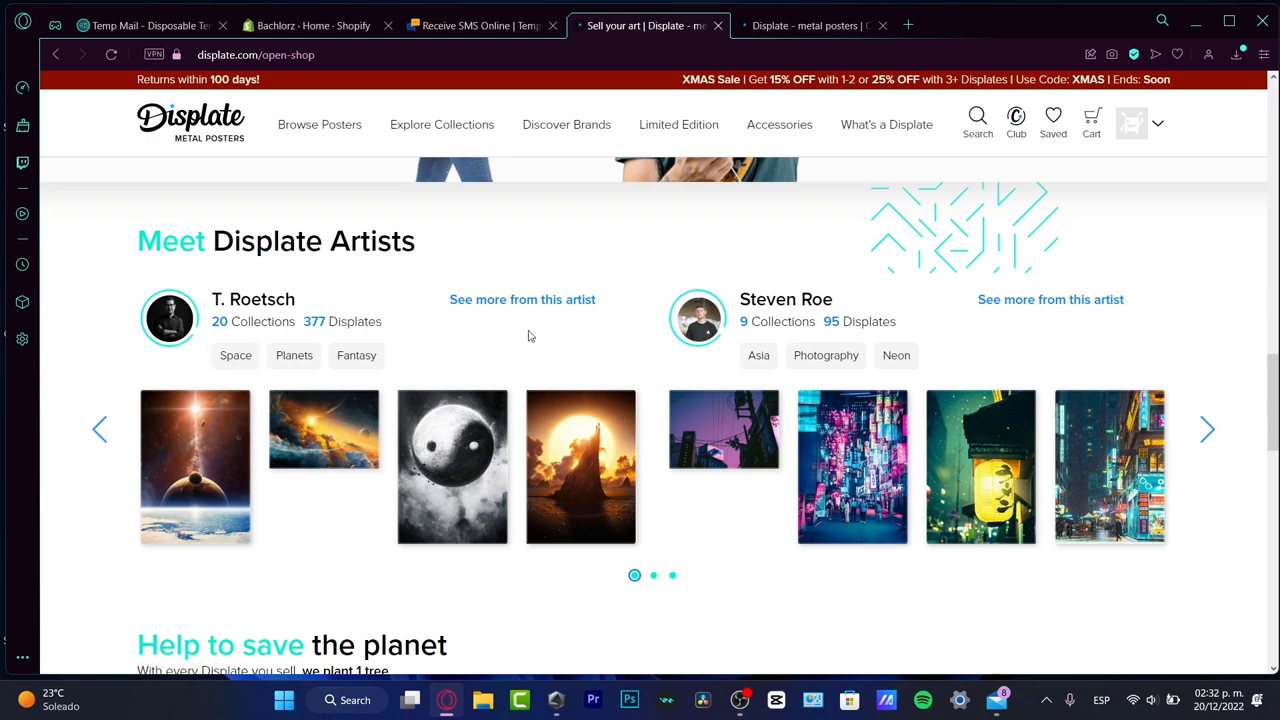
# - Scroll to the bottom of the page and use the 'Open Displate Shop now' button
pyautogui.scroll(-1, 1017, 454)
pyautogui.scroll(-1, 990, 430)
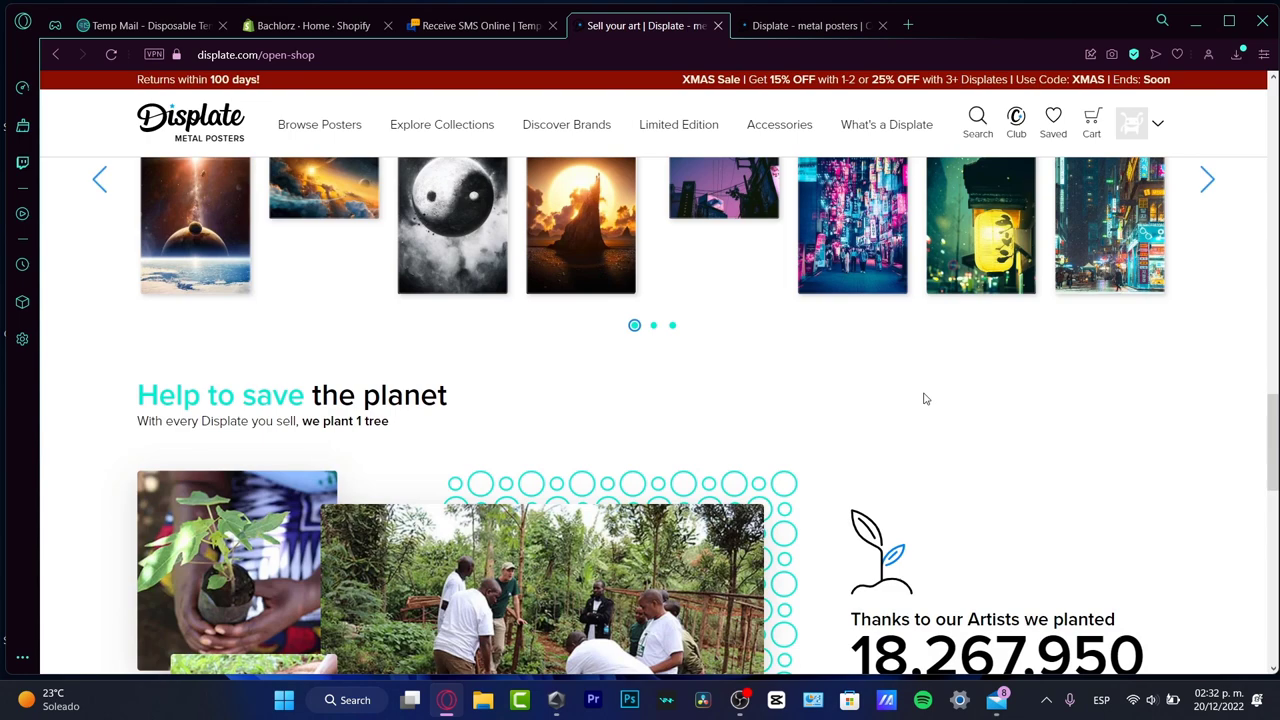
pyautogui.scroll(2, 900, 370)
pyautogui.scroll(-2, 957, 366)
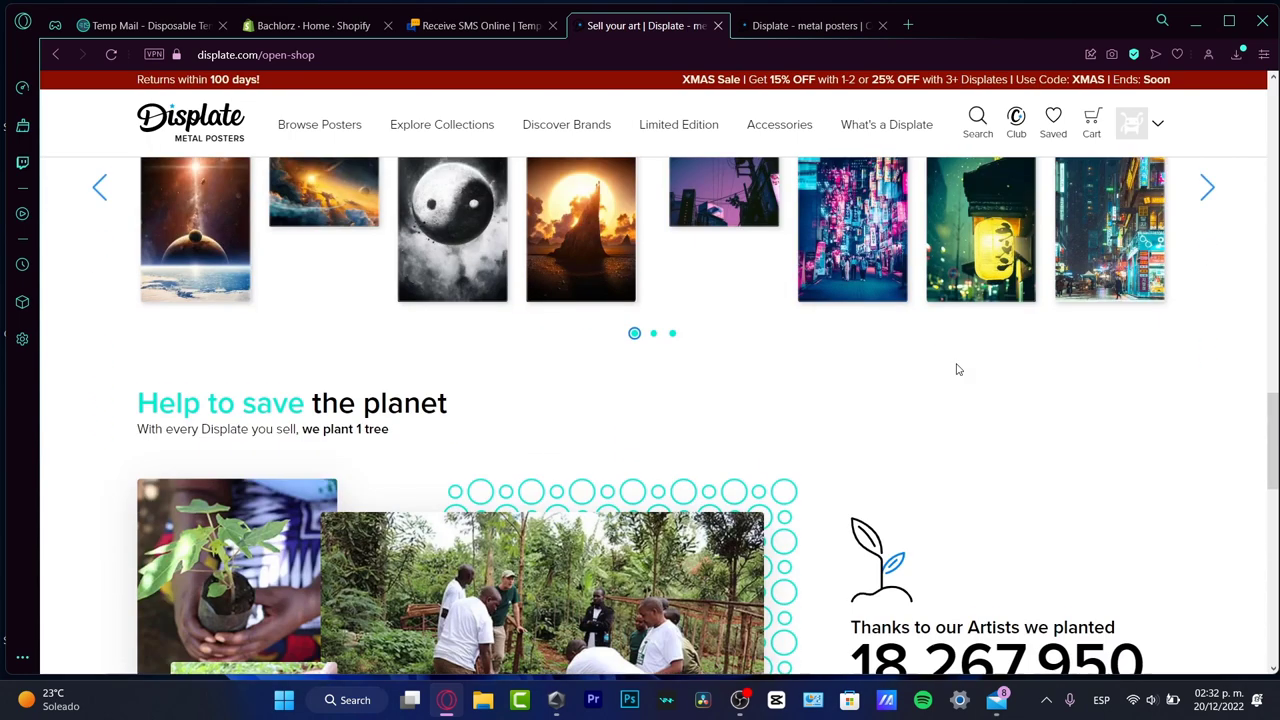
pyautogui.scroll(-1, 957, 366)
pyautogui.scroll(-1, 957, 366)
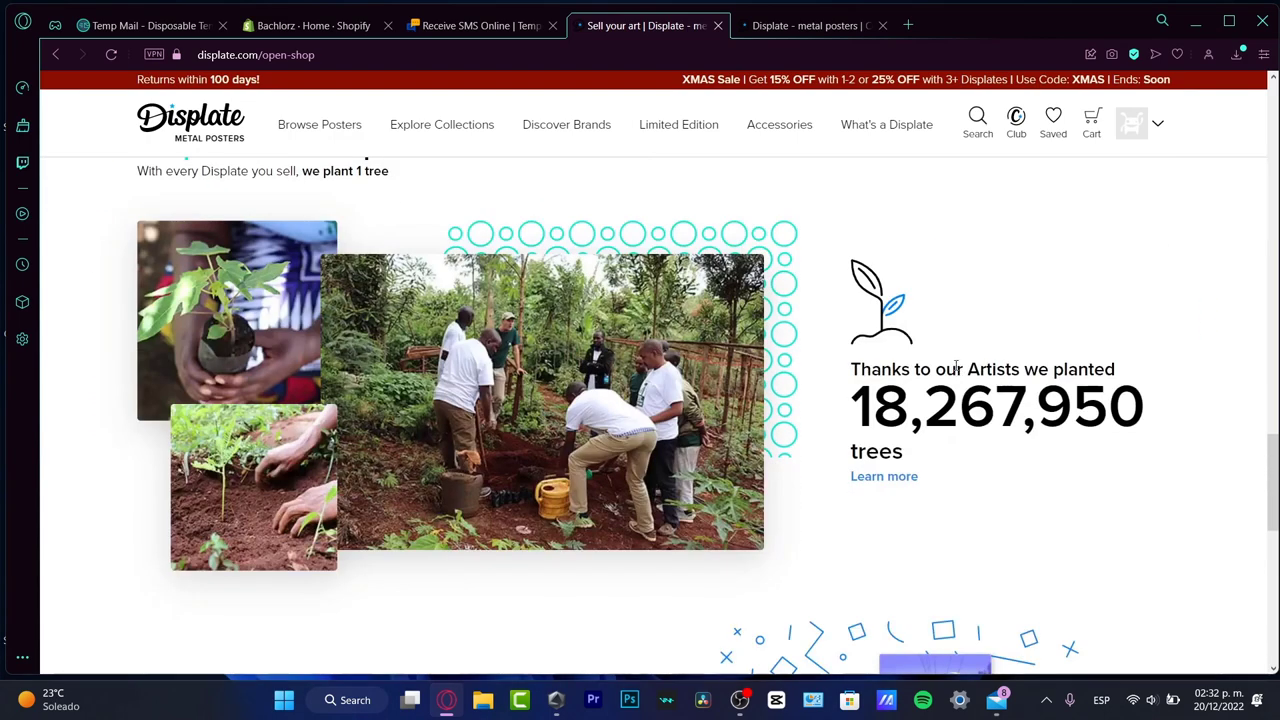
pyautogui.scroll(-3, 957, 366)
pyautogui.scroll(-2, 946, 379)
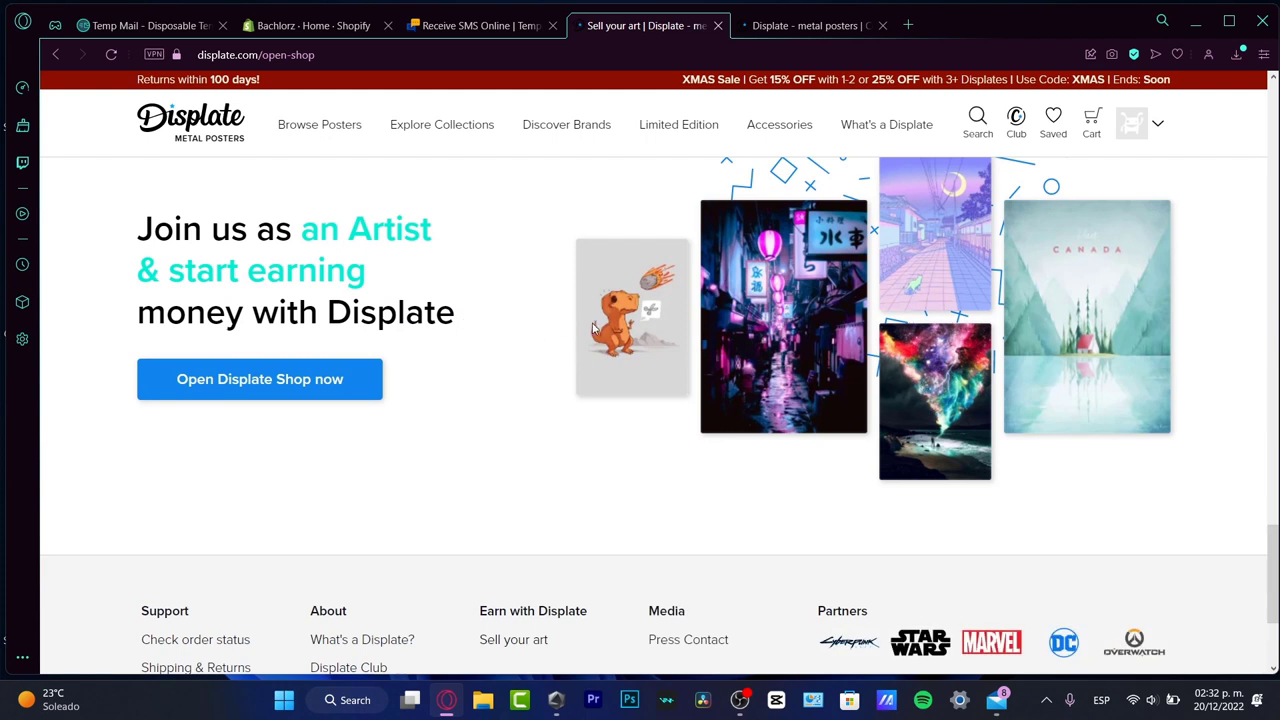
pyautogui.click(318, 388)
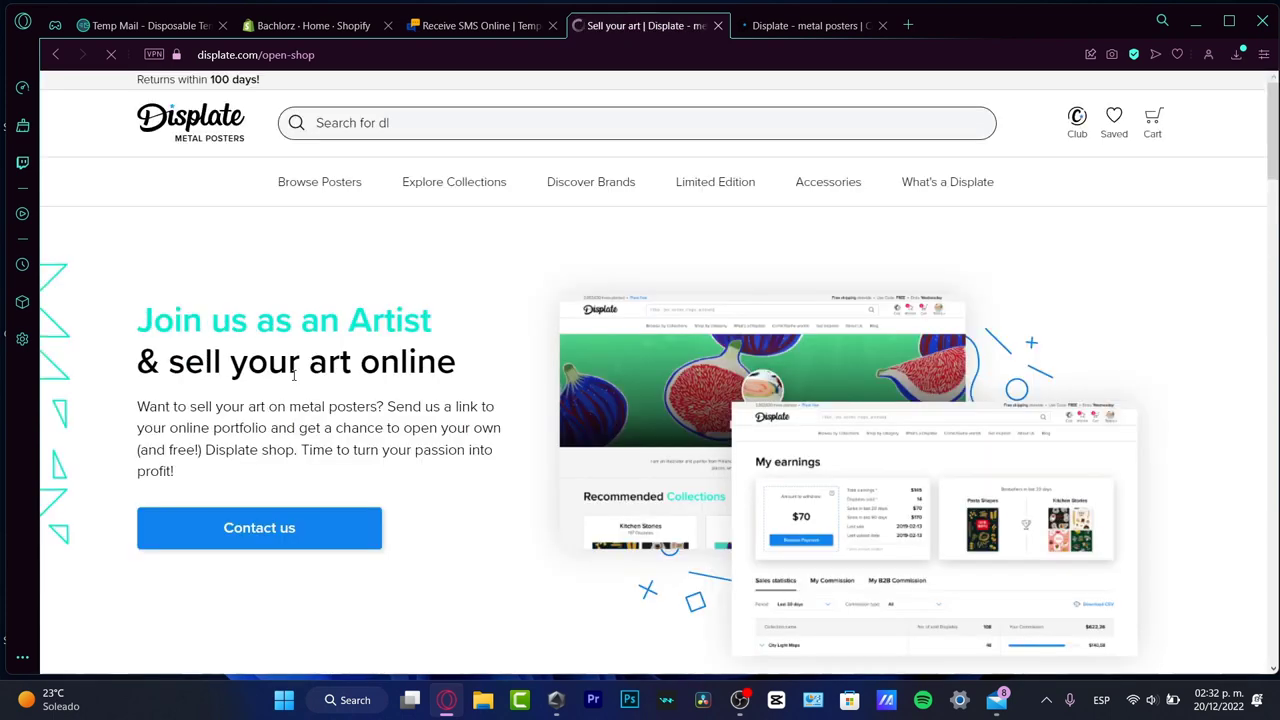
# - Draft a Mail message to Displate titled 'Join as an Artist for Displate', then minimize Mail
pyautogui.click(300, 527)
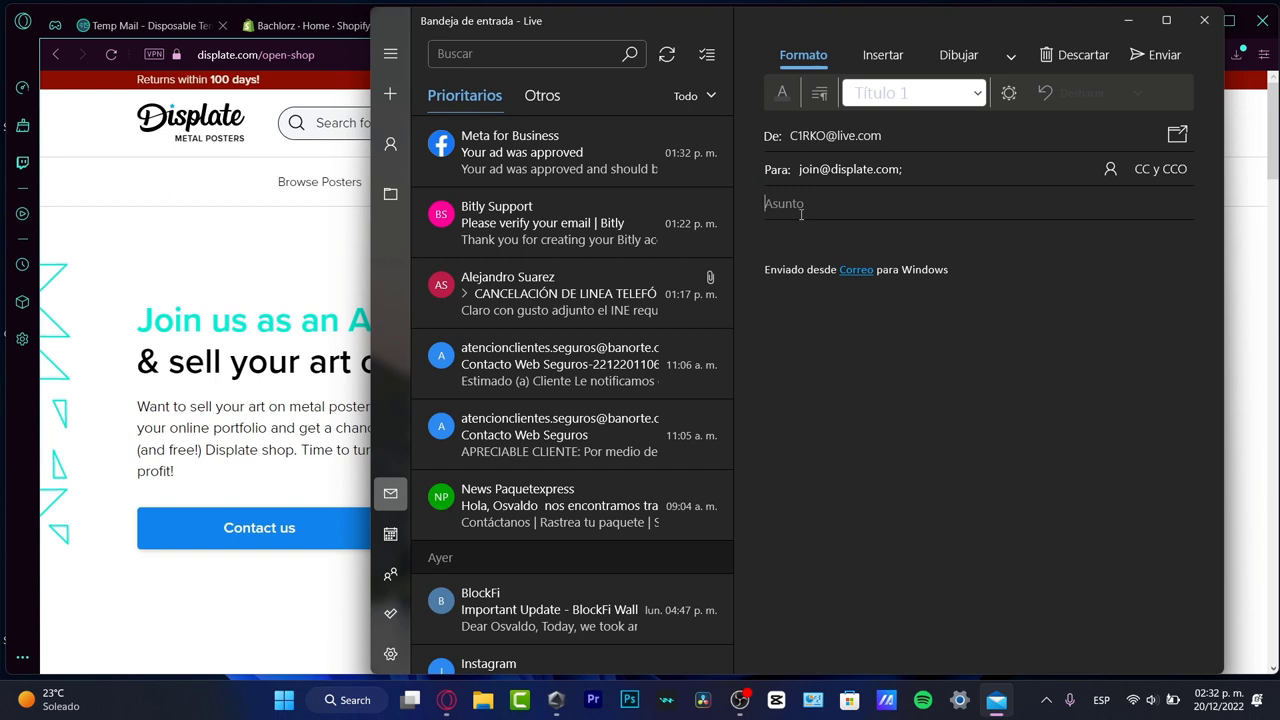
pyautogui.write('Join as an Artist for Disp')
pyautogui.write('late')
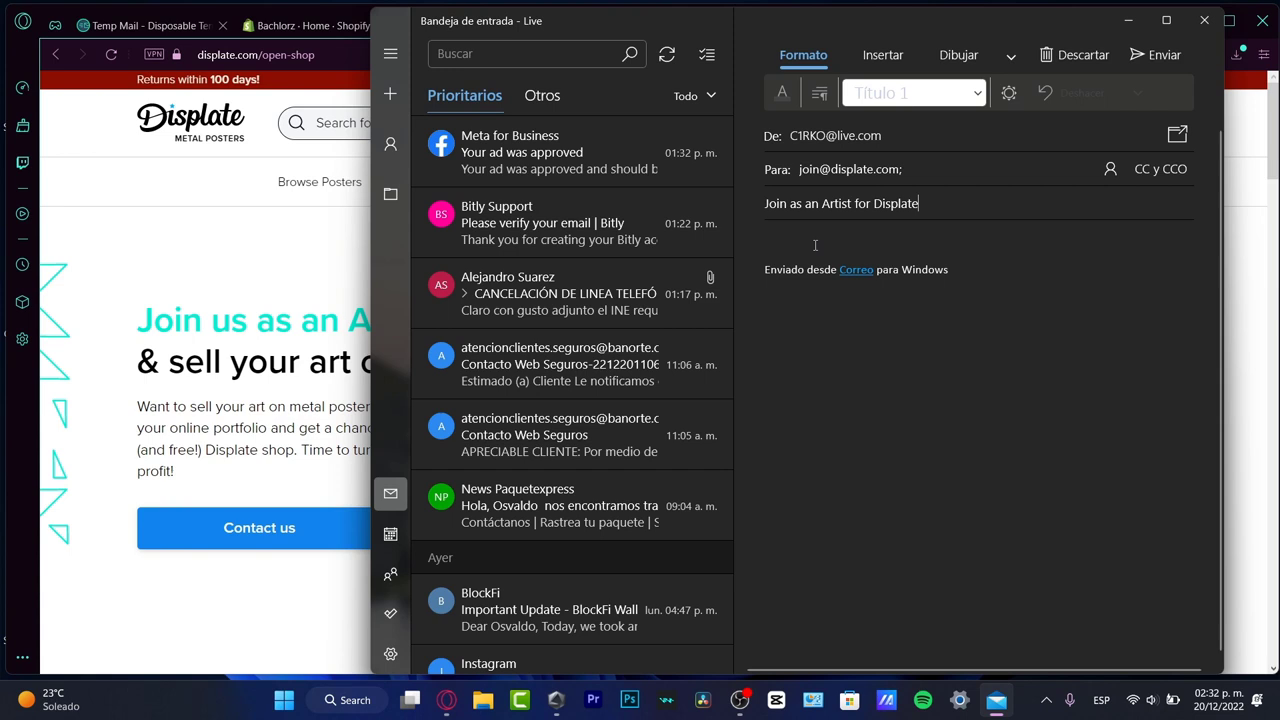
pyautogui.click(802, 254)
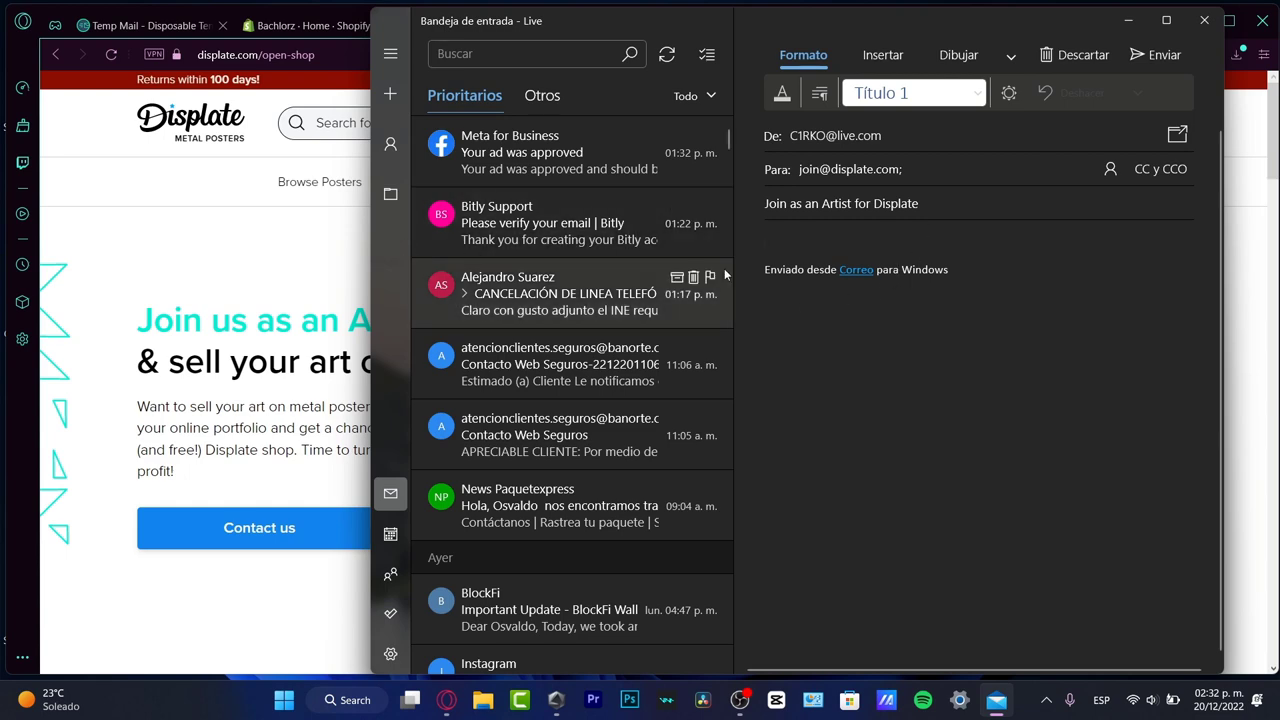
pyautogui.click(1254, 271)
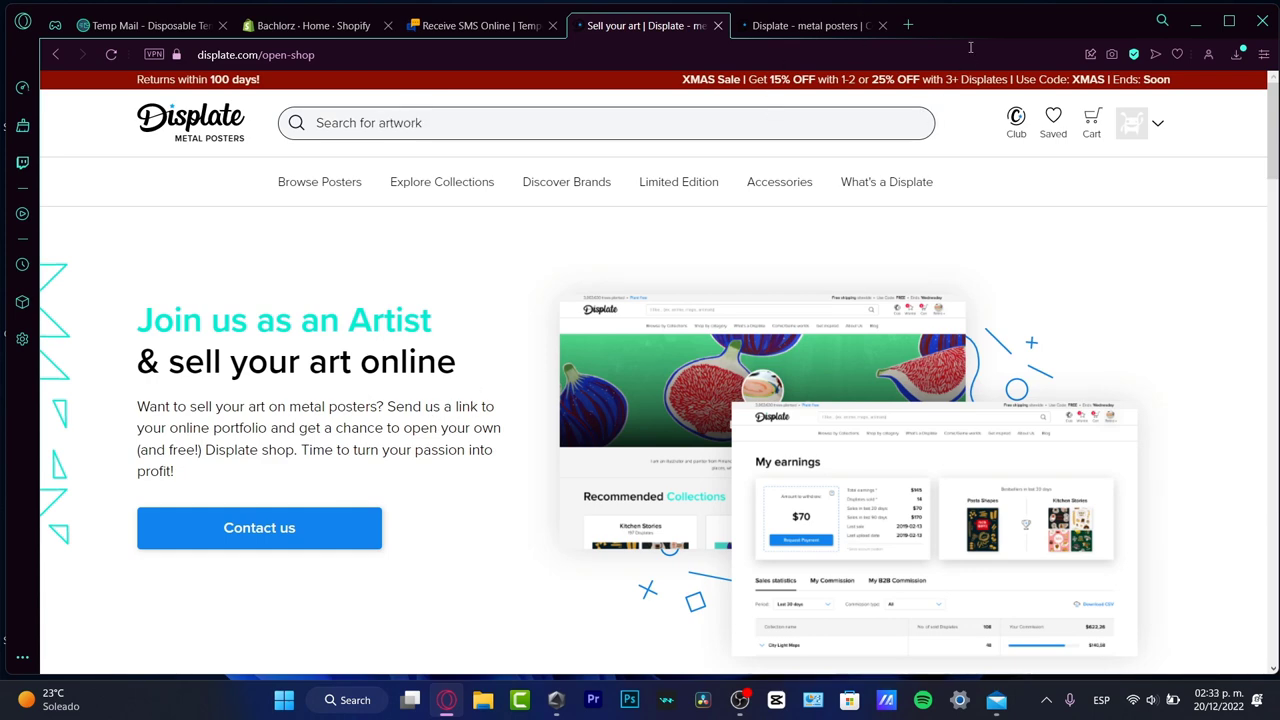
# - Search Google for 'linktree' in a new tab and open the linktr.ee 'Link in bio tool' result
pyautogui.click(912, 31)
pyautogui.write('lin')
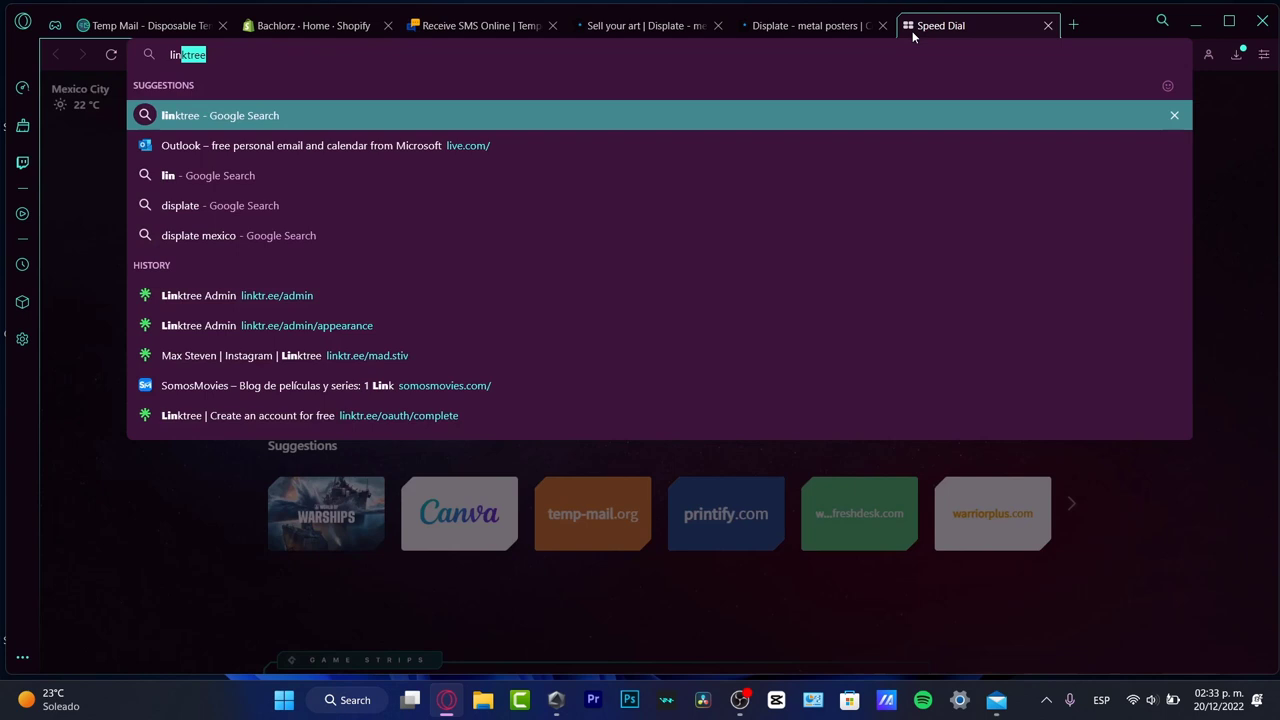
pyautogui.write('kt')
pyautogui.press('Return')
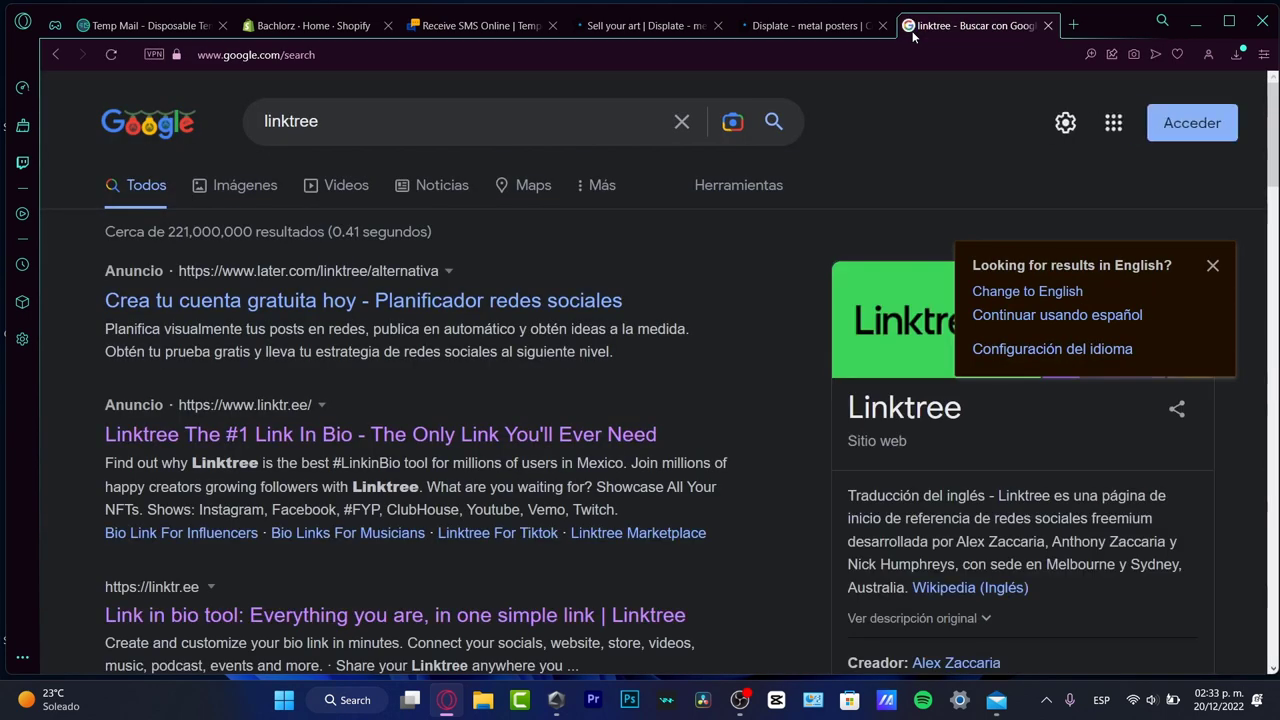
pyautogui.click(362, 432)
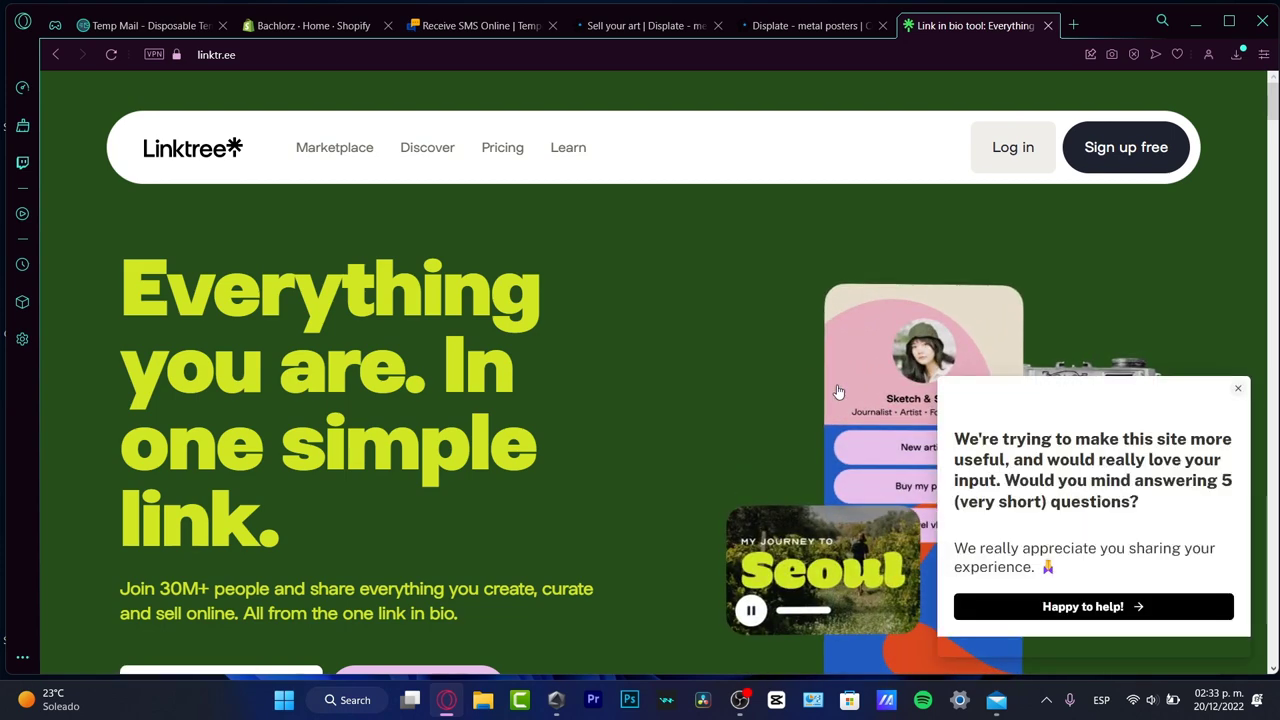
# - Dismiss the survey popup and start a free Linktree signup with a username and saved email
pyautogui.click(1238, 388)
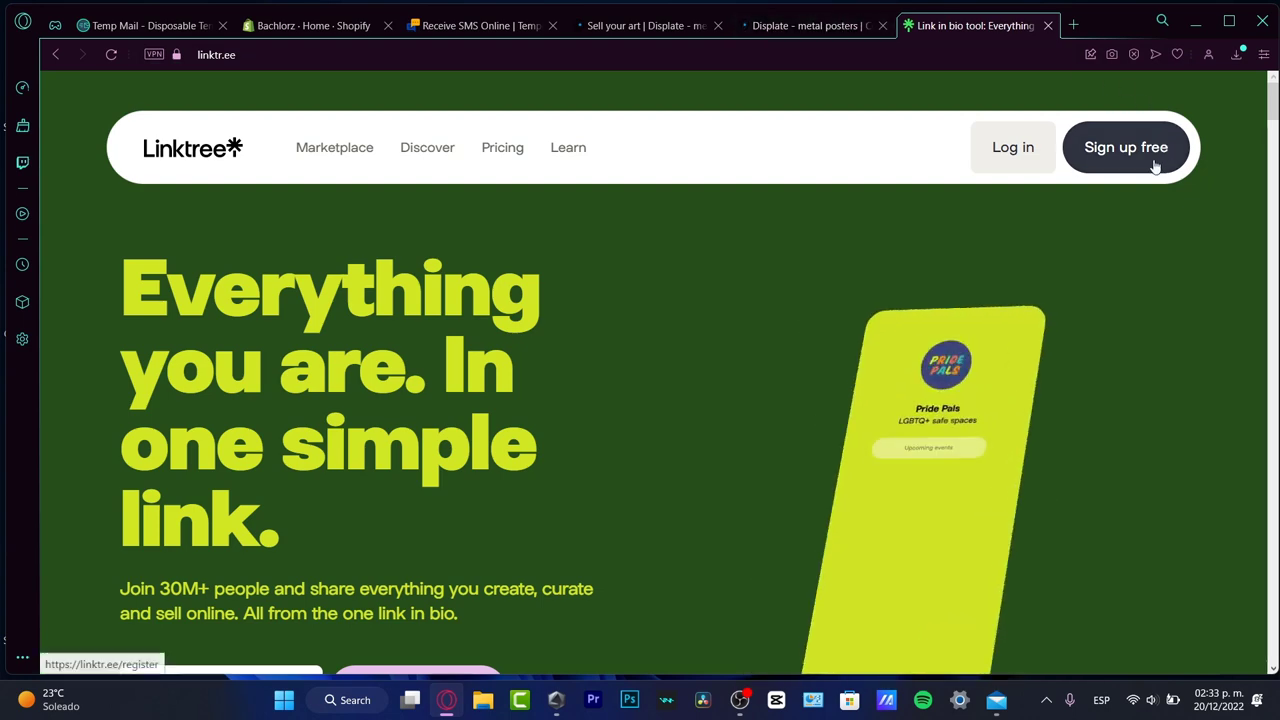
pyautogui.click(1128, 166)
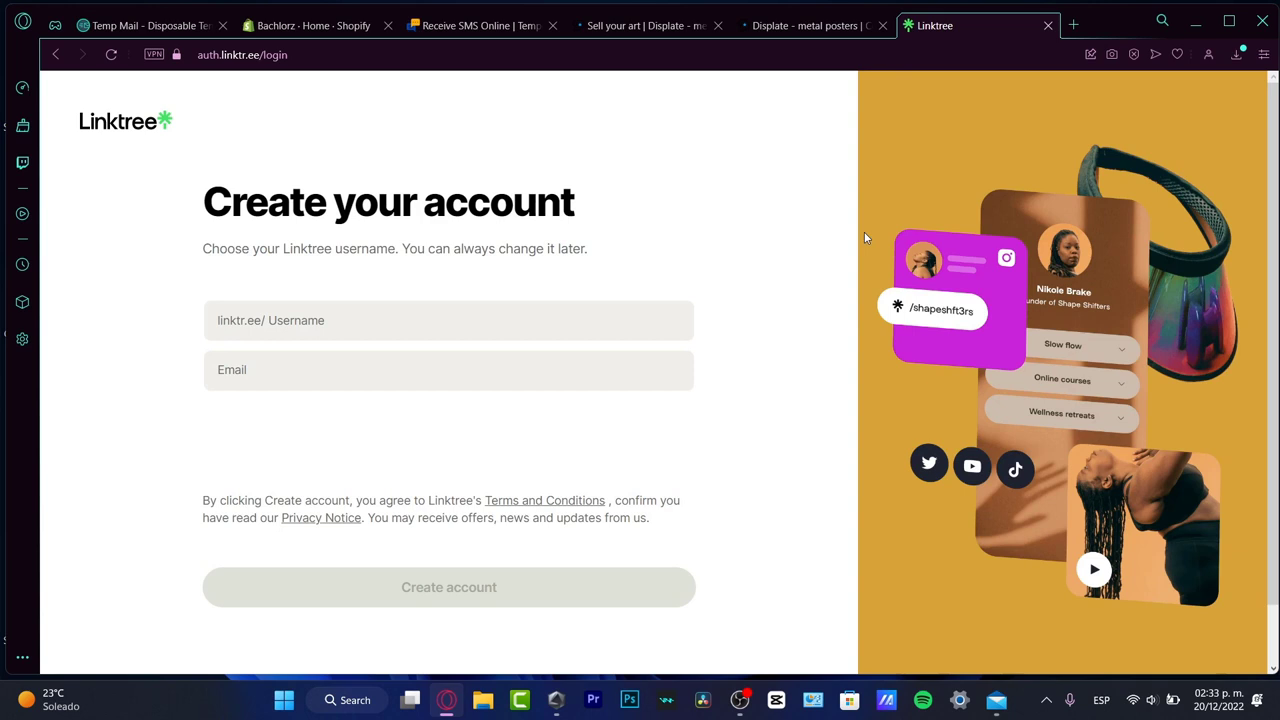
pyautogui.click(482, 313)
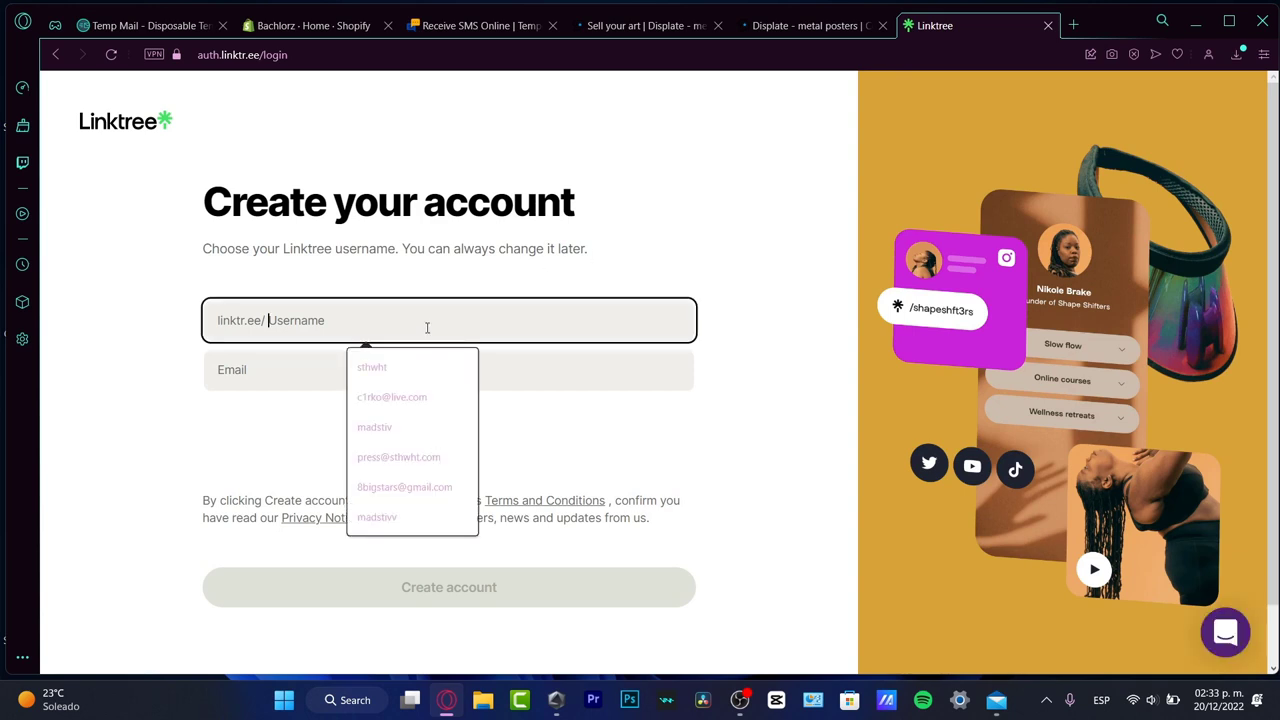
pyautogui.write('tom')
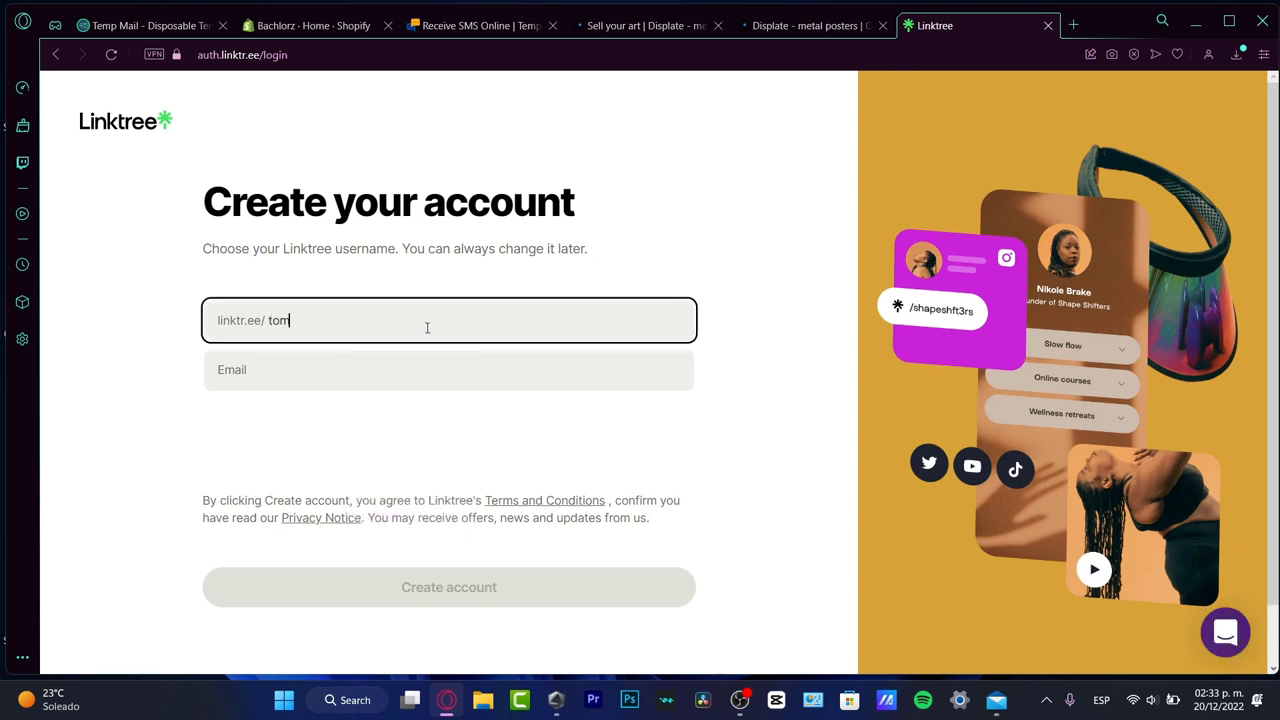
pyautogui.write('bhl')
pyautogui.click(560, 361)
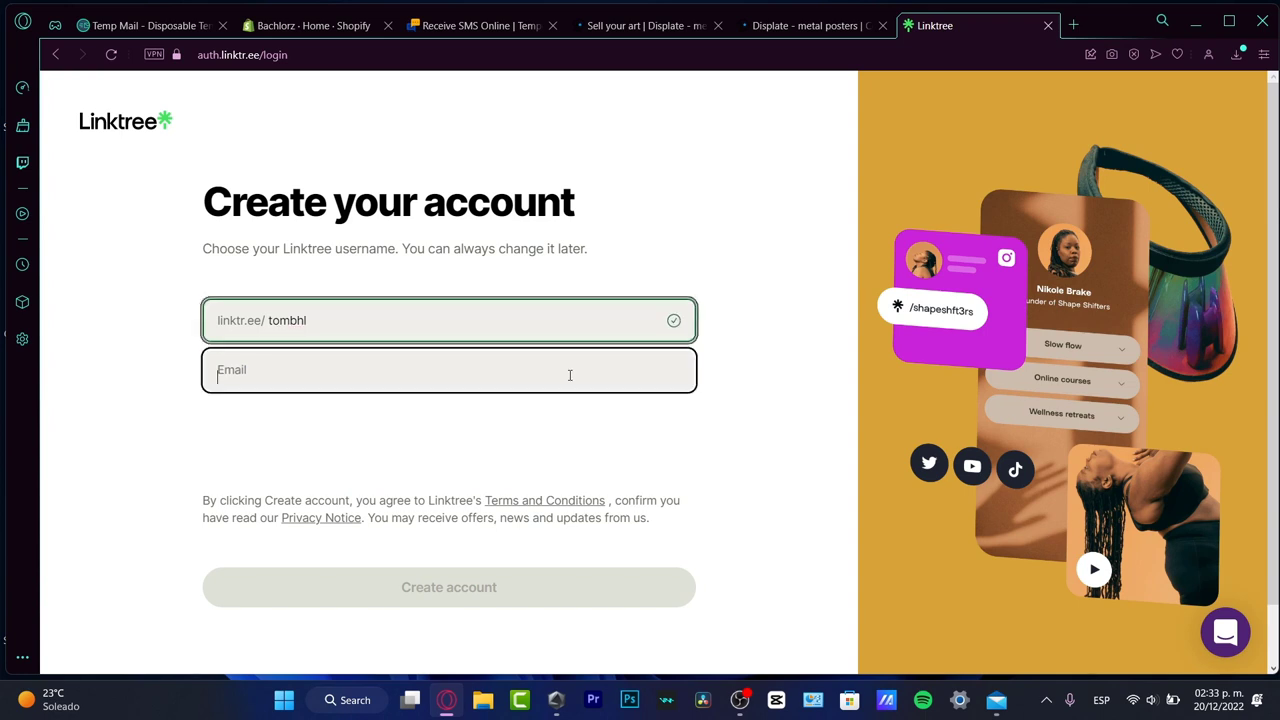
pyautogui.press('Down')
pyautogui.press('Return')
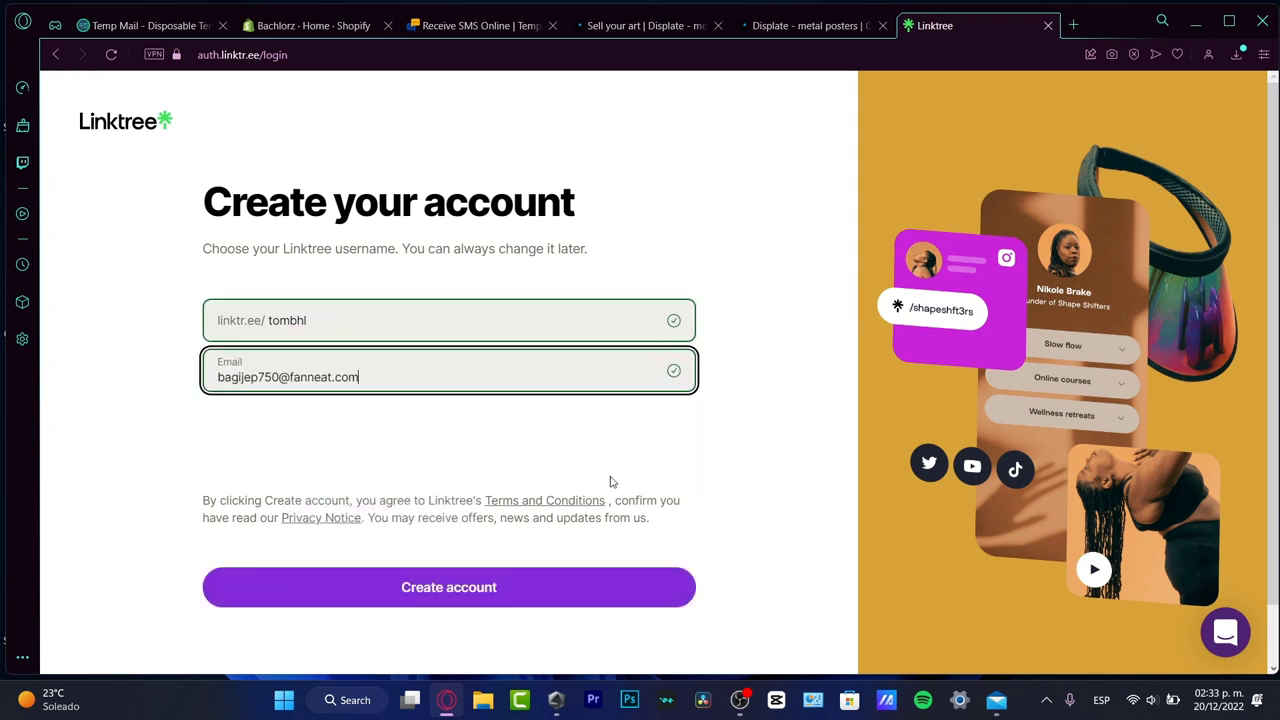
pyautogui.click(571, 588)
# - Set an account password containing a number and continue to the about-yourself step
pyautogui.click(479, 361)
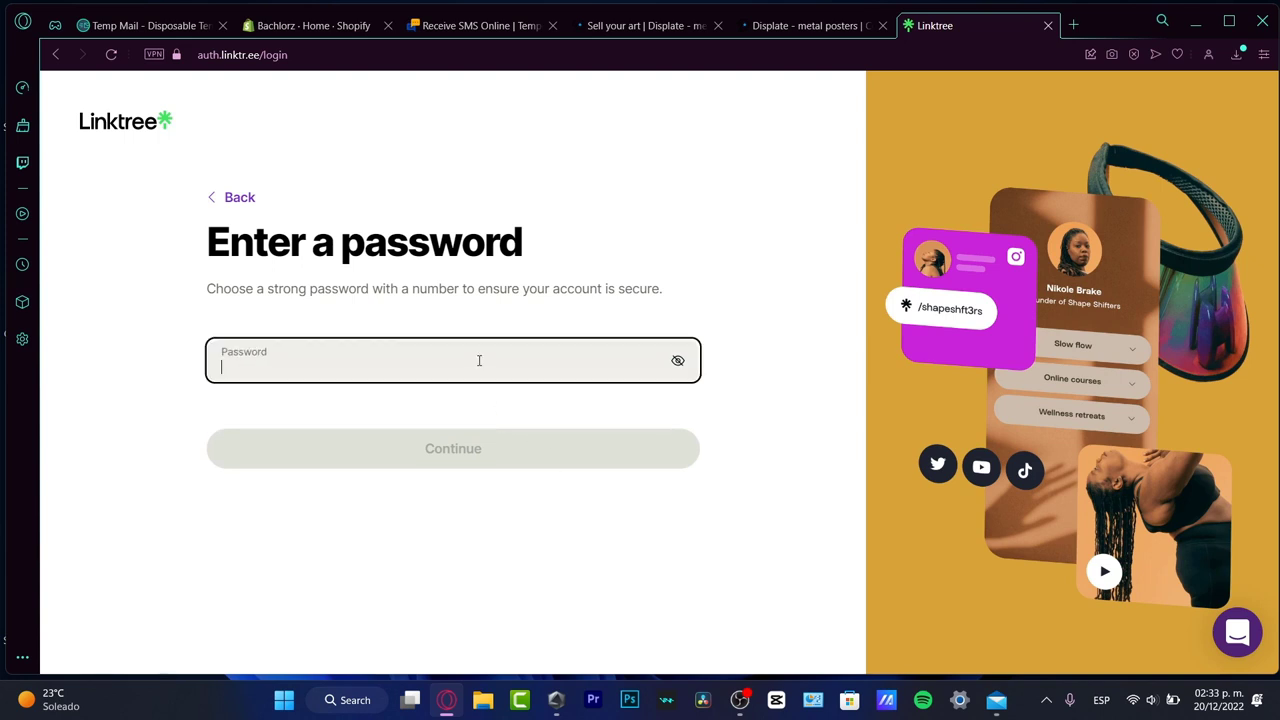
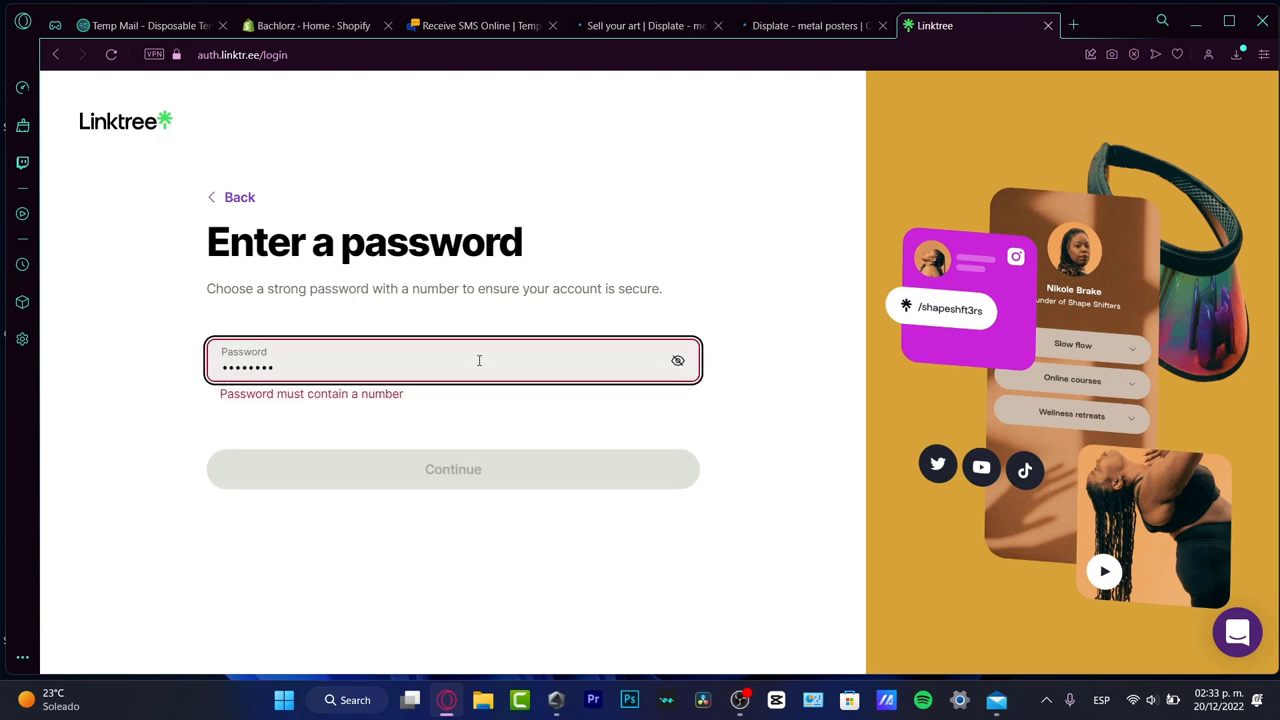
pyautogui.hotkey('ctrl', 'a')
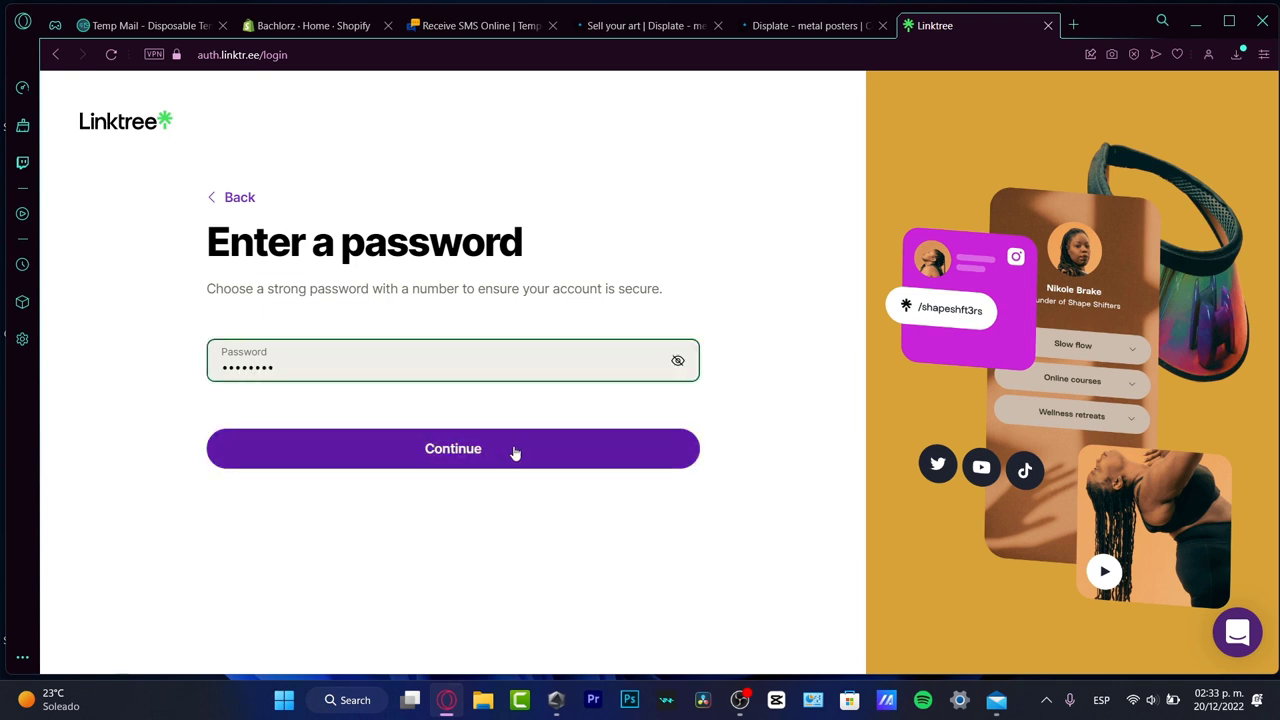
pyautogui.click(513, 450)
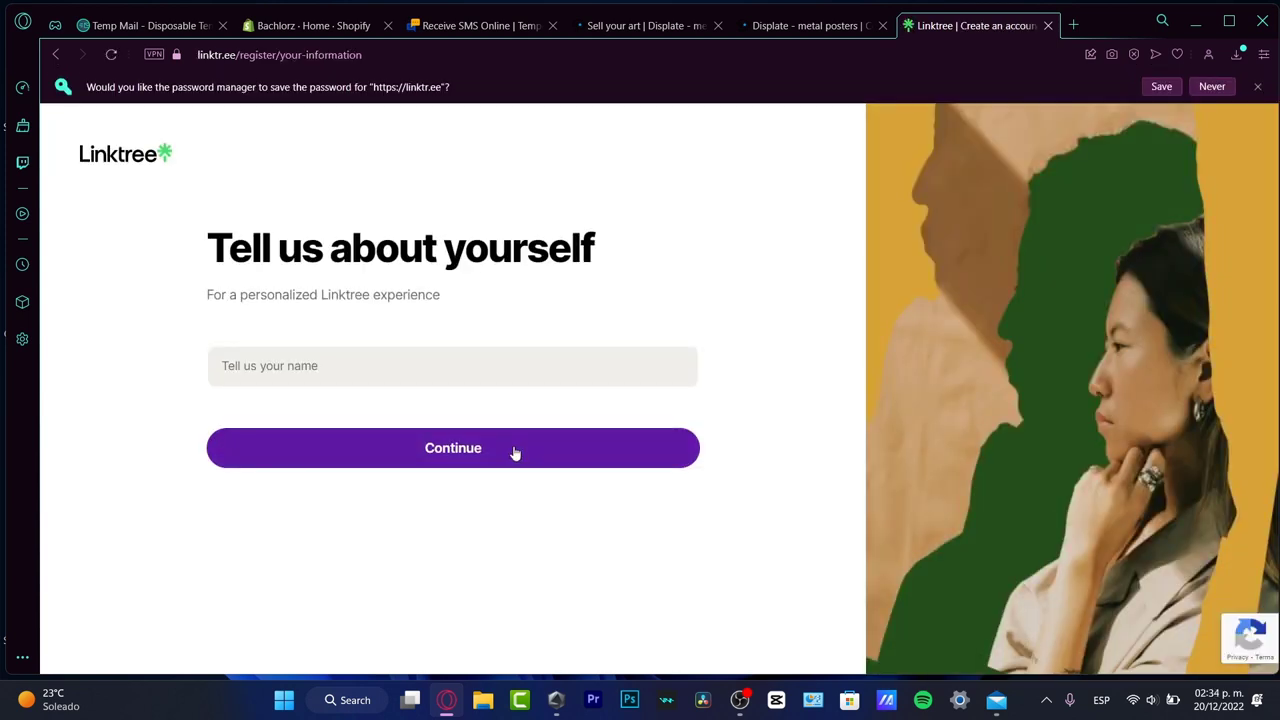
# - Fill the profile name from autofill, choose Creative with Designer, and continue to plans
pyautogui.click(509, 366)
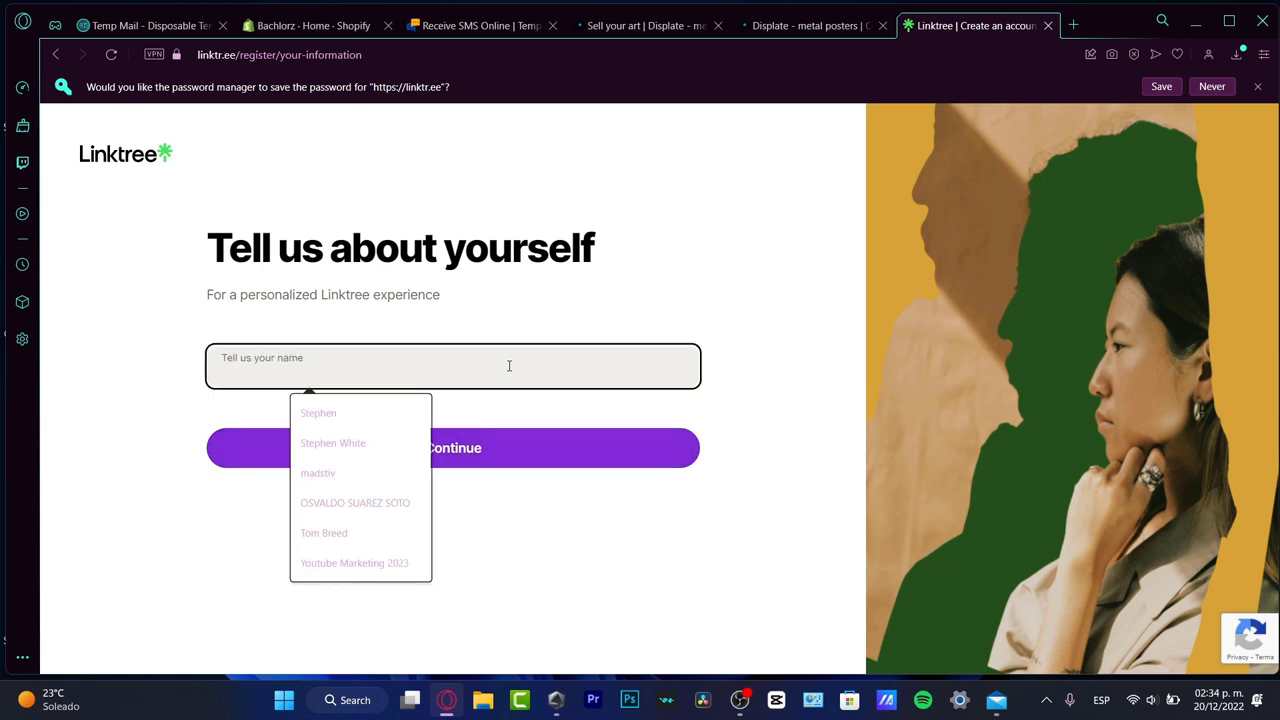
pyautogui.click(360, 412)
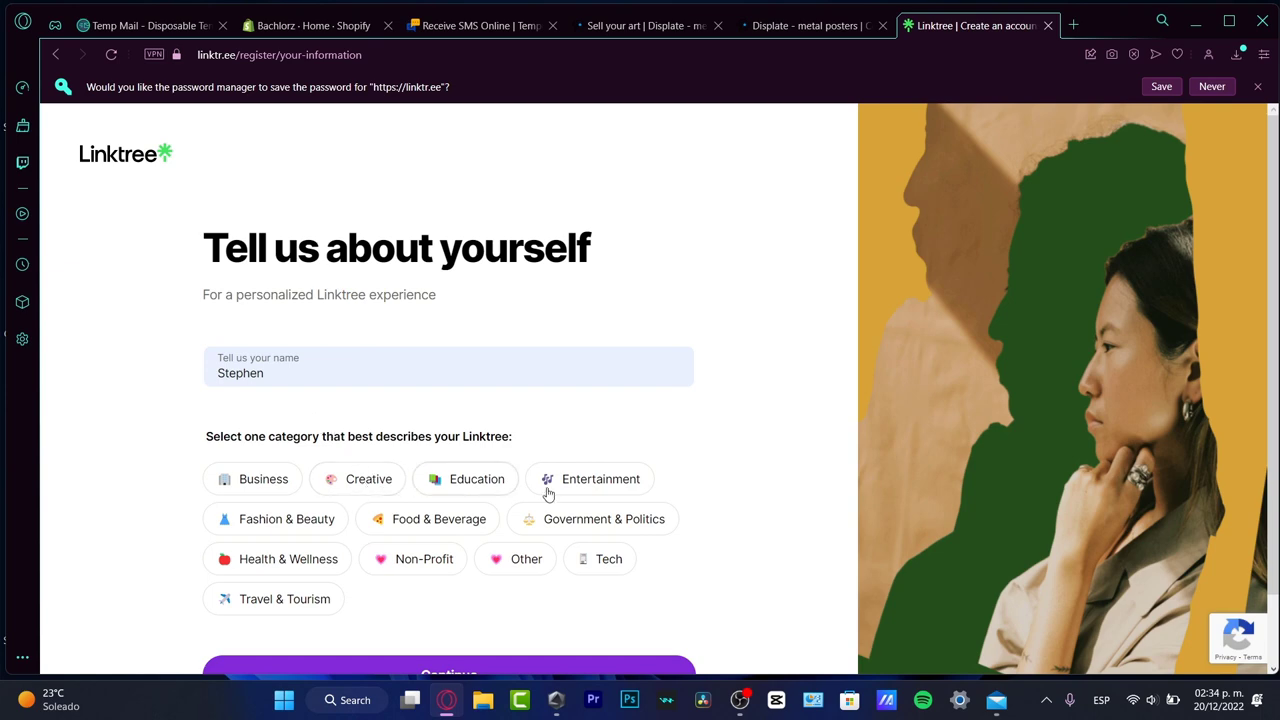
pyautogui.click(386, 484)
pyautogui.scroll(-3, 566, 466)
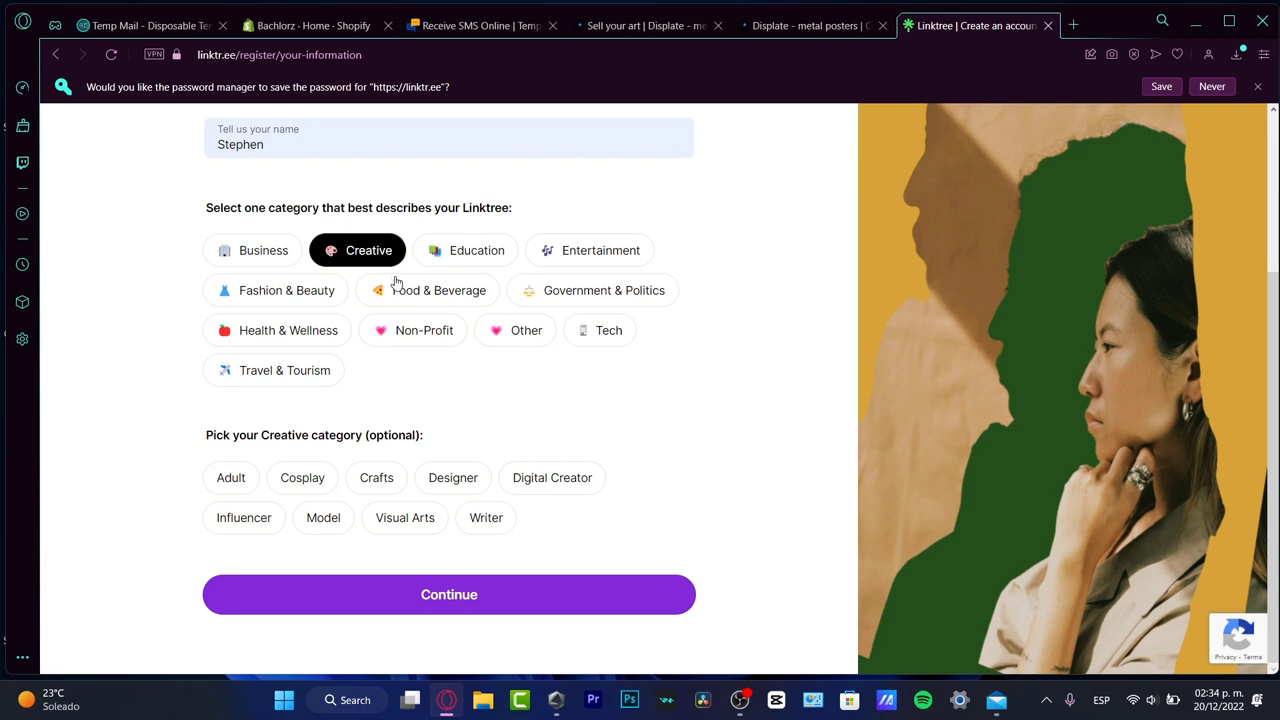
pyautogui.click(451, 479)
pyautogui.click(528, 600)
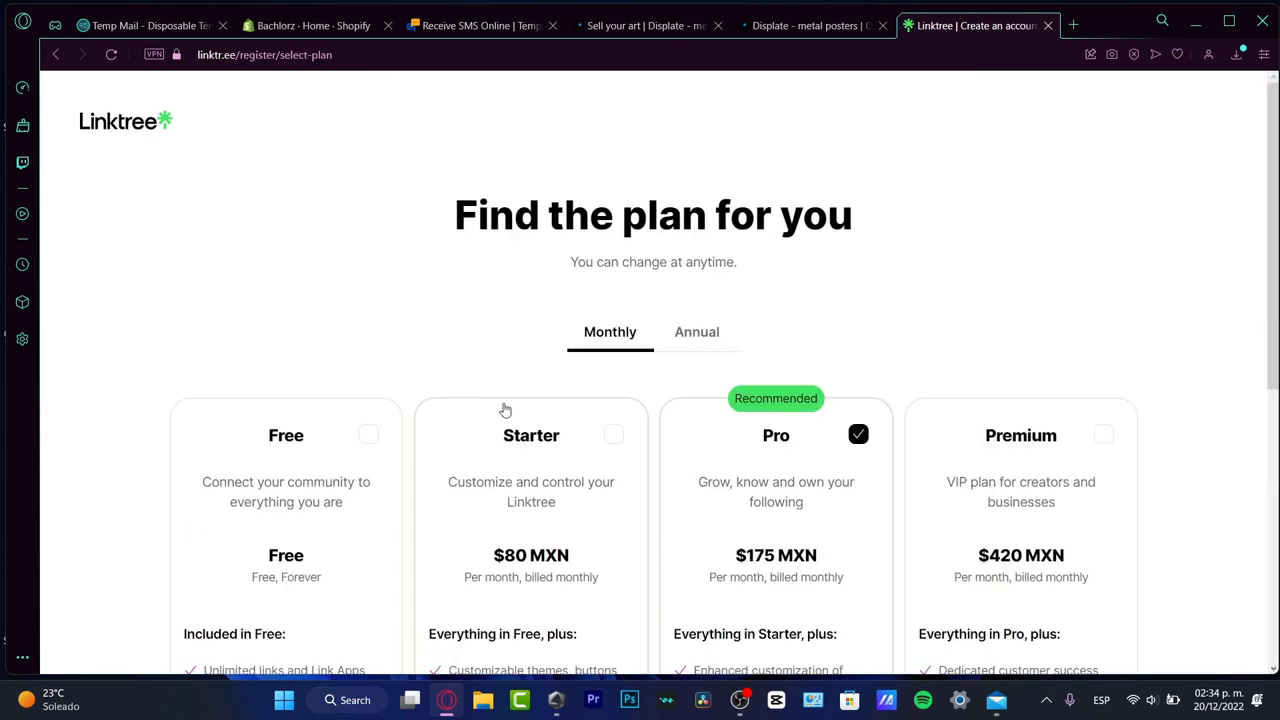
# - Pick the Free plan, confirm with Get Free, and continue to the new Linktree account
pyautogui.click(378, 440)
pyautogui.scroll(-1, 380, 453)
pyautogui.scroll(-5, 380, 453)
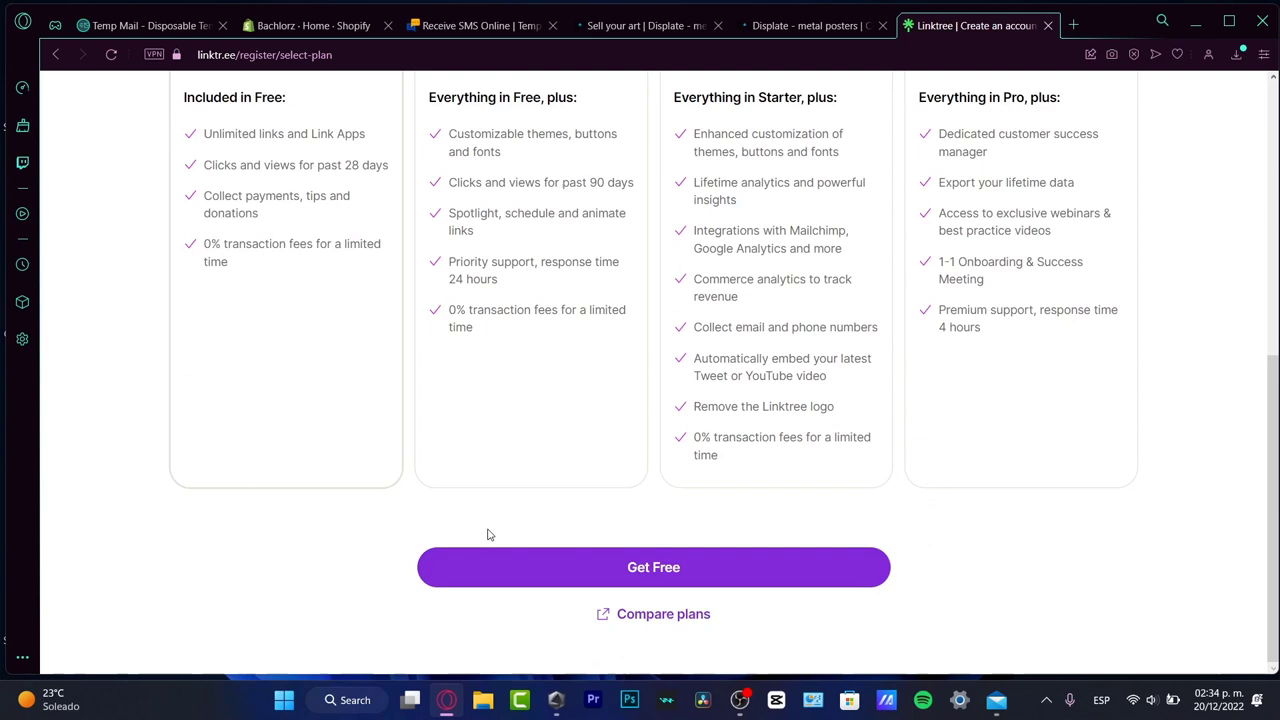
pyautogui.click(562, 587)
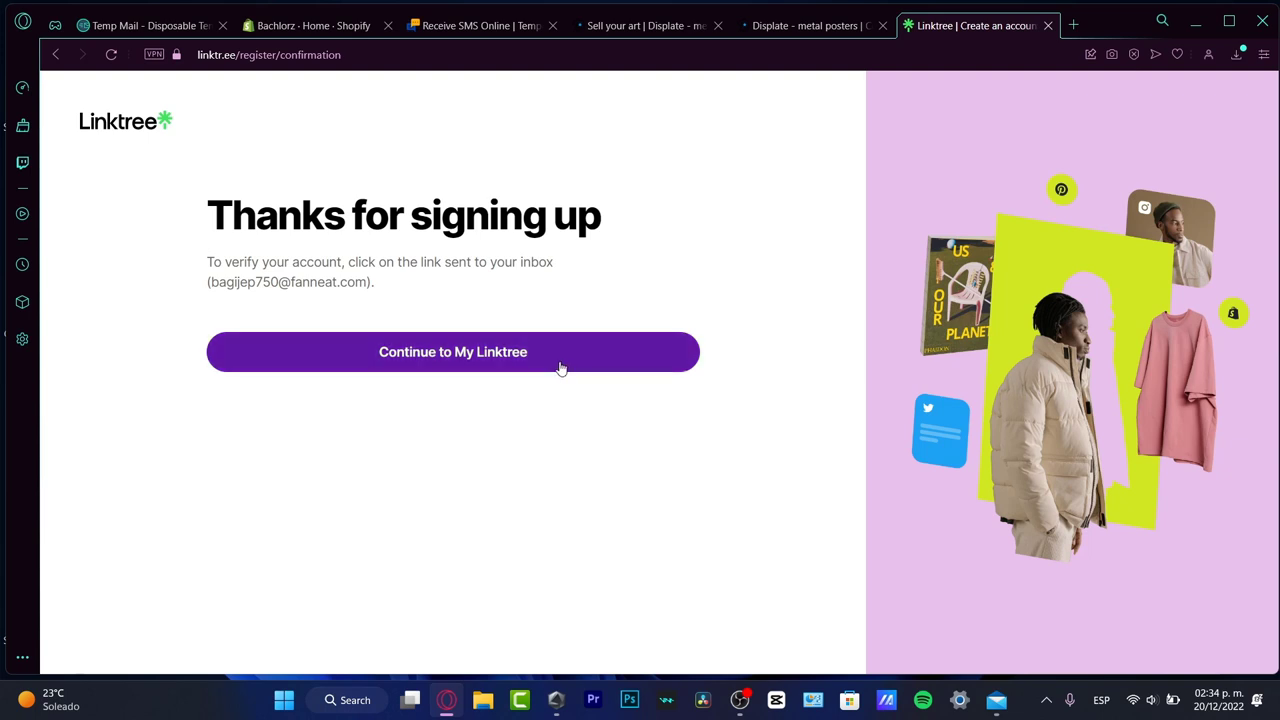
pyautogui.click(502, 357)
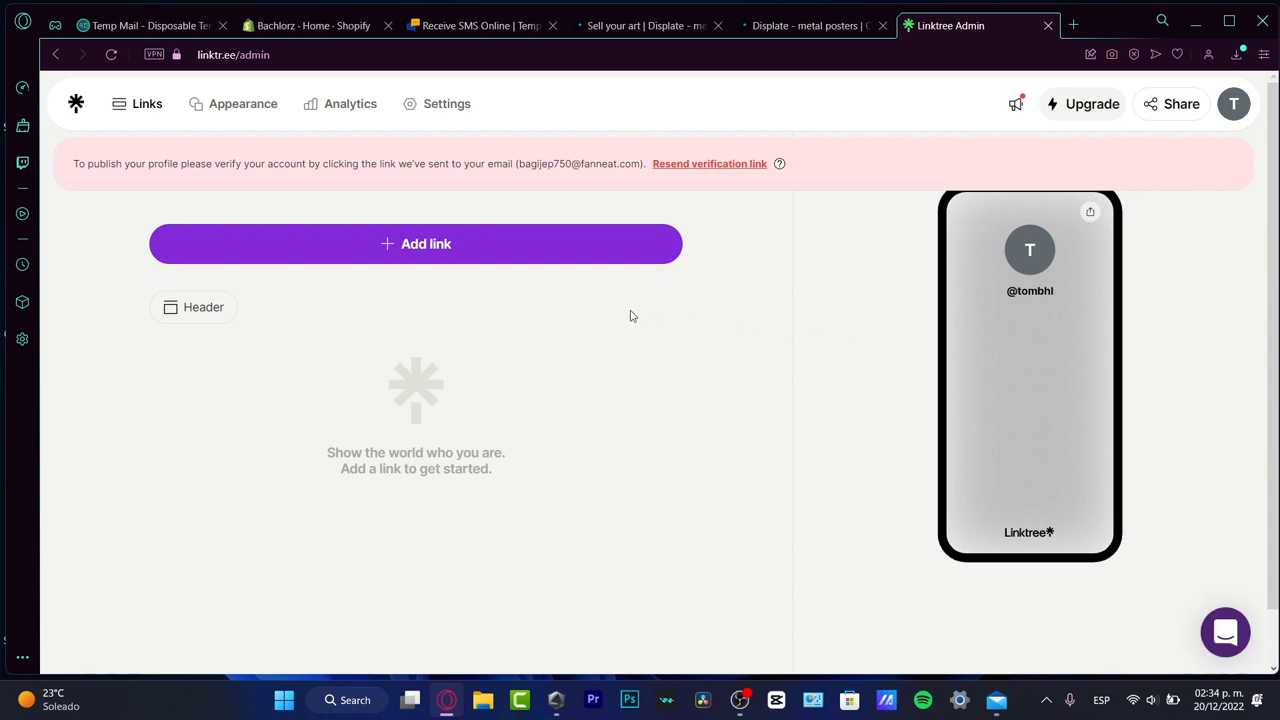
# - Start a new link and browse the full list of link types before closing it
pyautogui.click(503, 247)
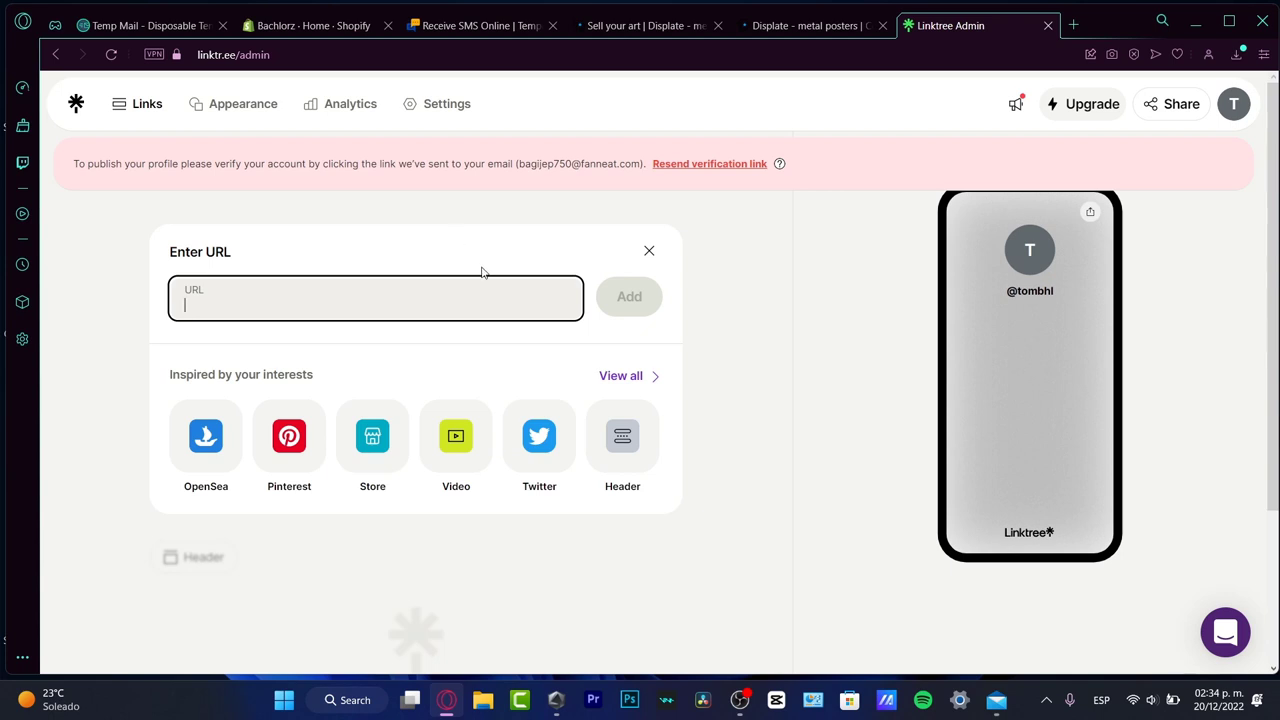
pyautogui.click(615, 376)
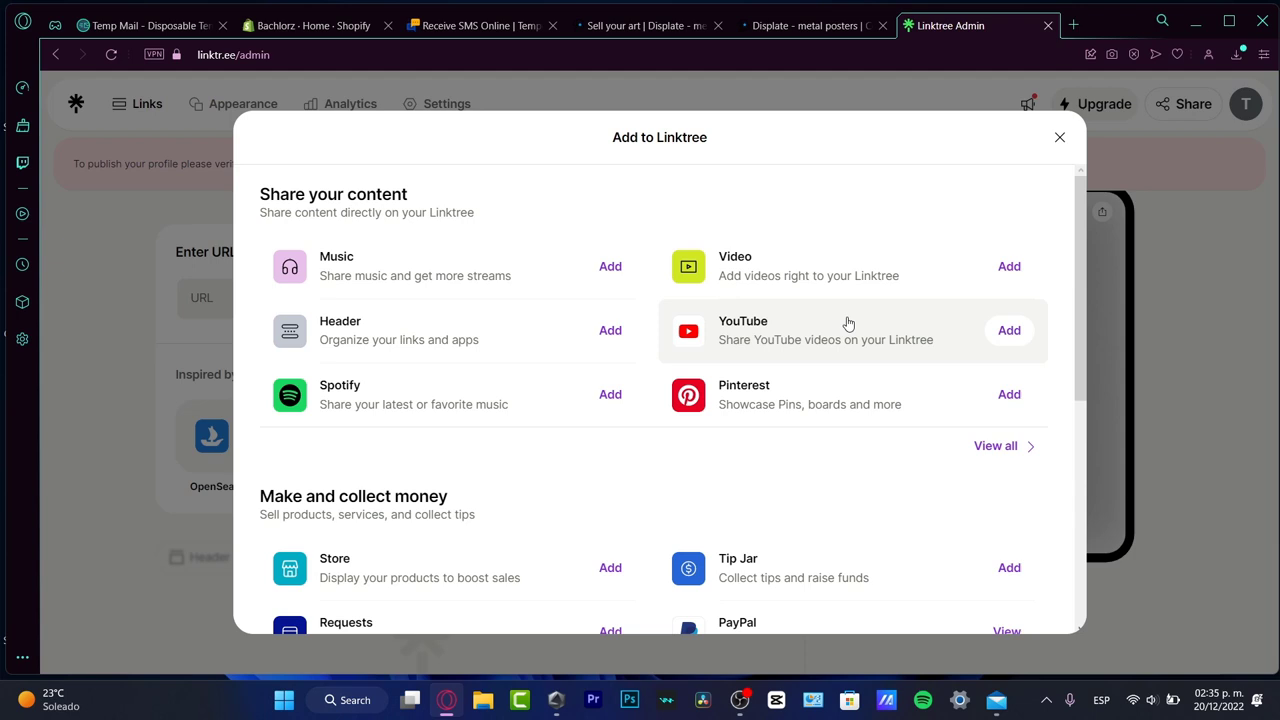
pyautogui.scroll(-1, 874, 417)
pyautogui.scroll(-2, 874, 417)
pyautogui.scroll(-2, 880, 423)
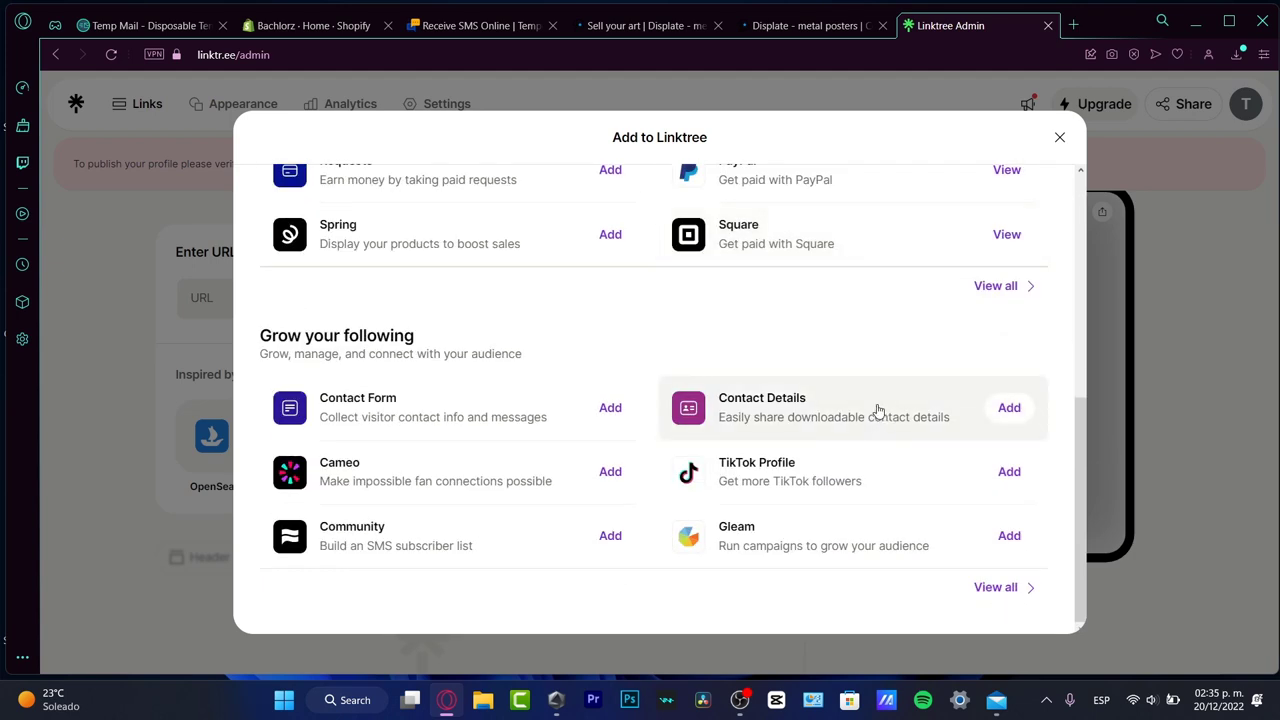
pyautogui.click(1158, 397)
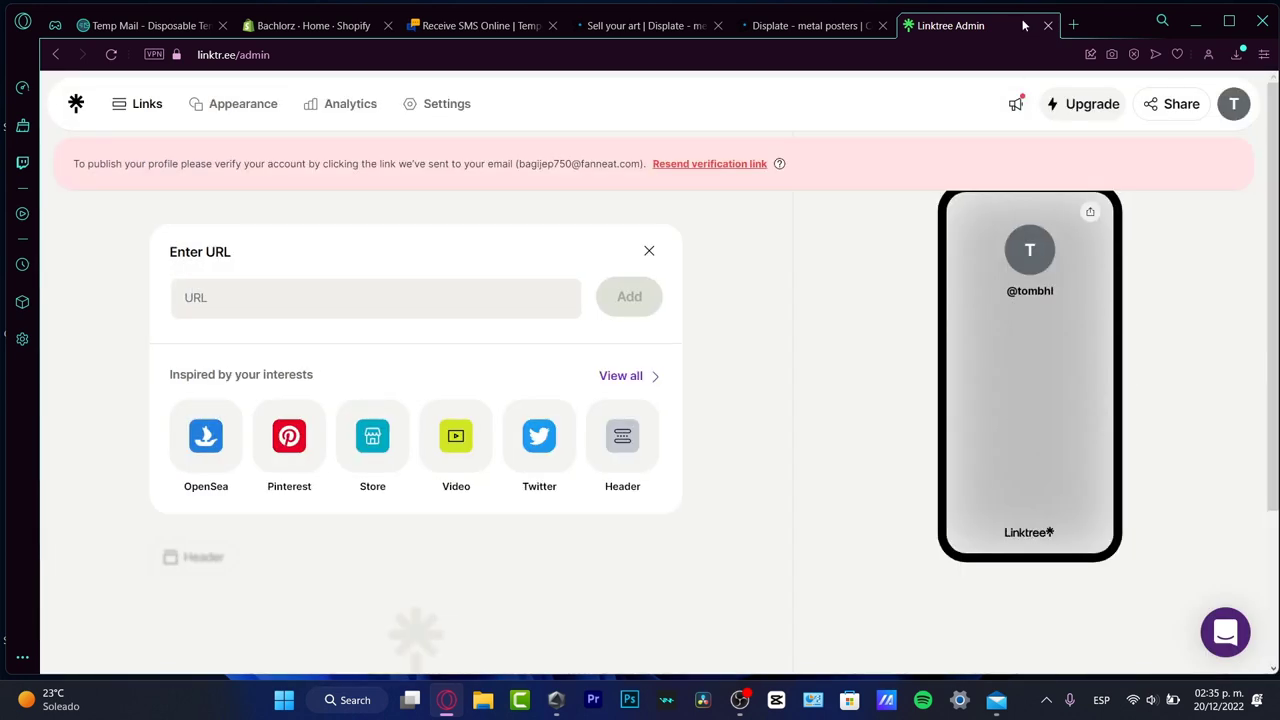
# - Open Behance sign-in in a new tab, start Continue with Google, then return to Displate
pyautogui.click(1073, 25)
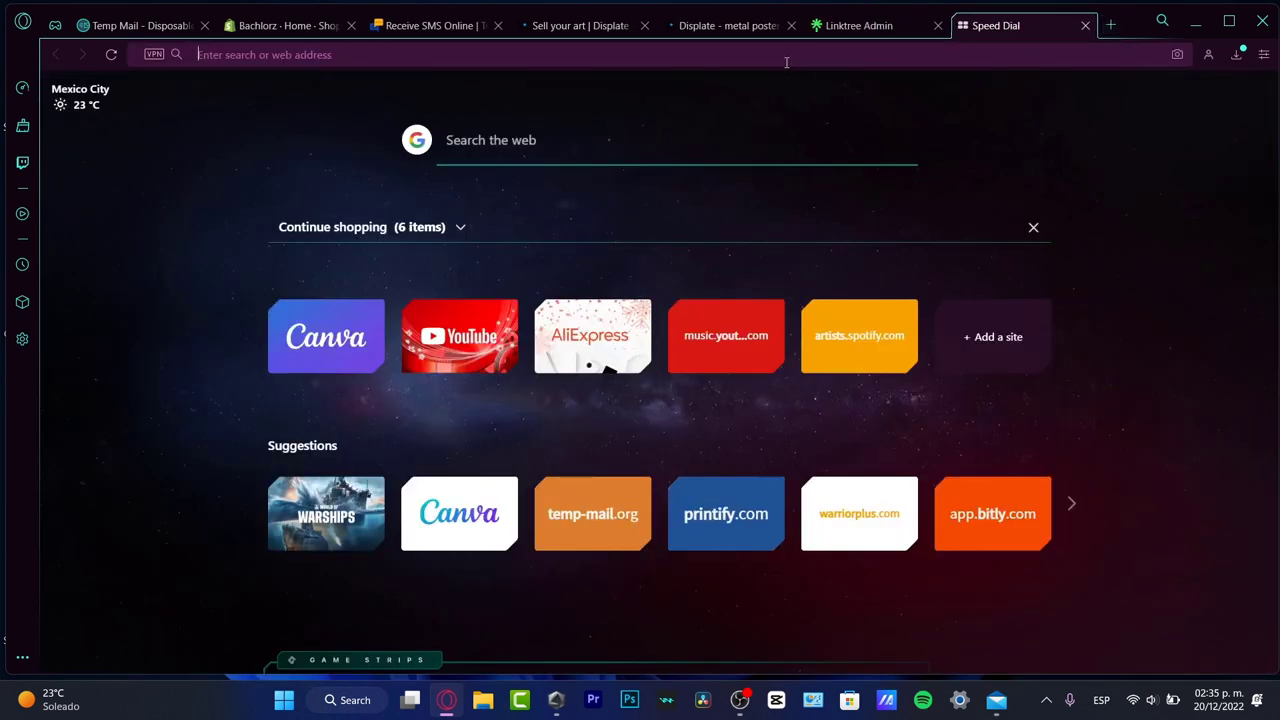
pyautogui.write('behance')
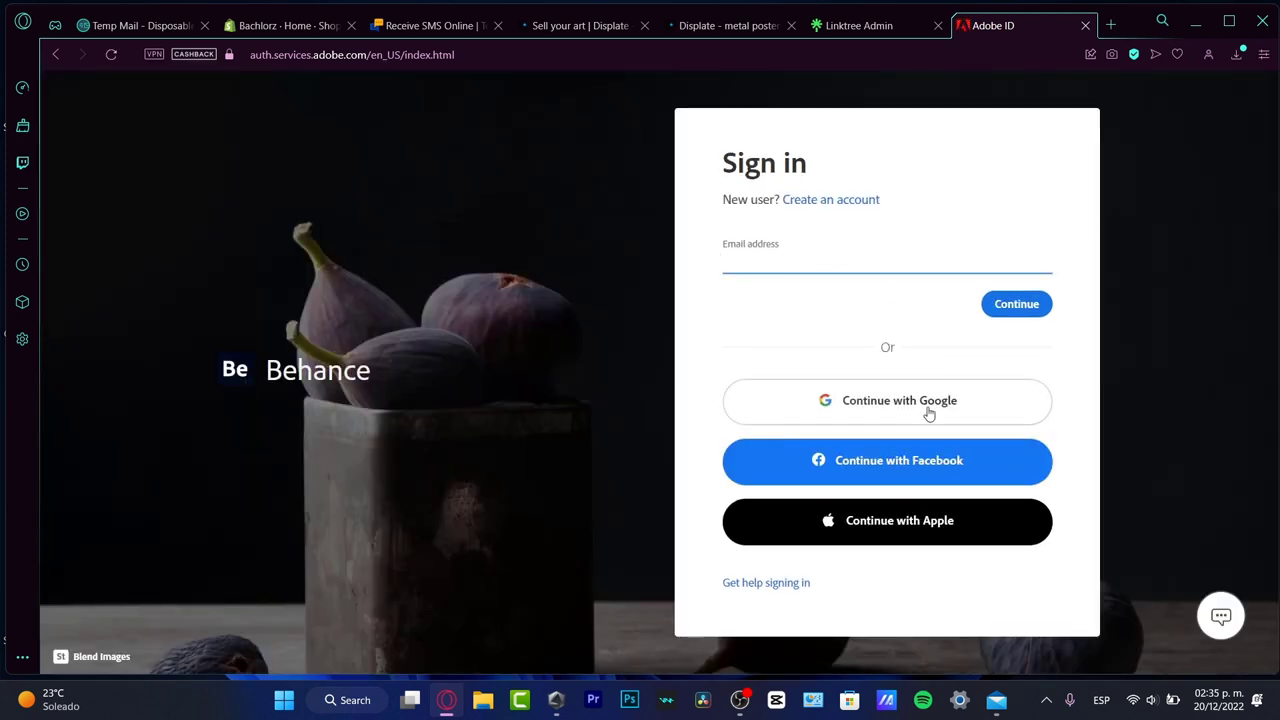
pyautogui.click(962, 400)
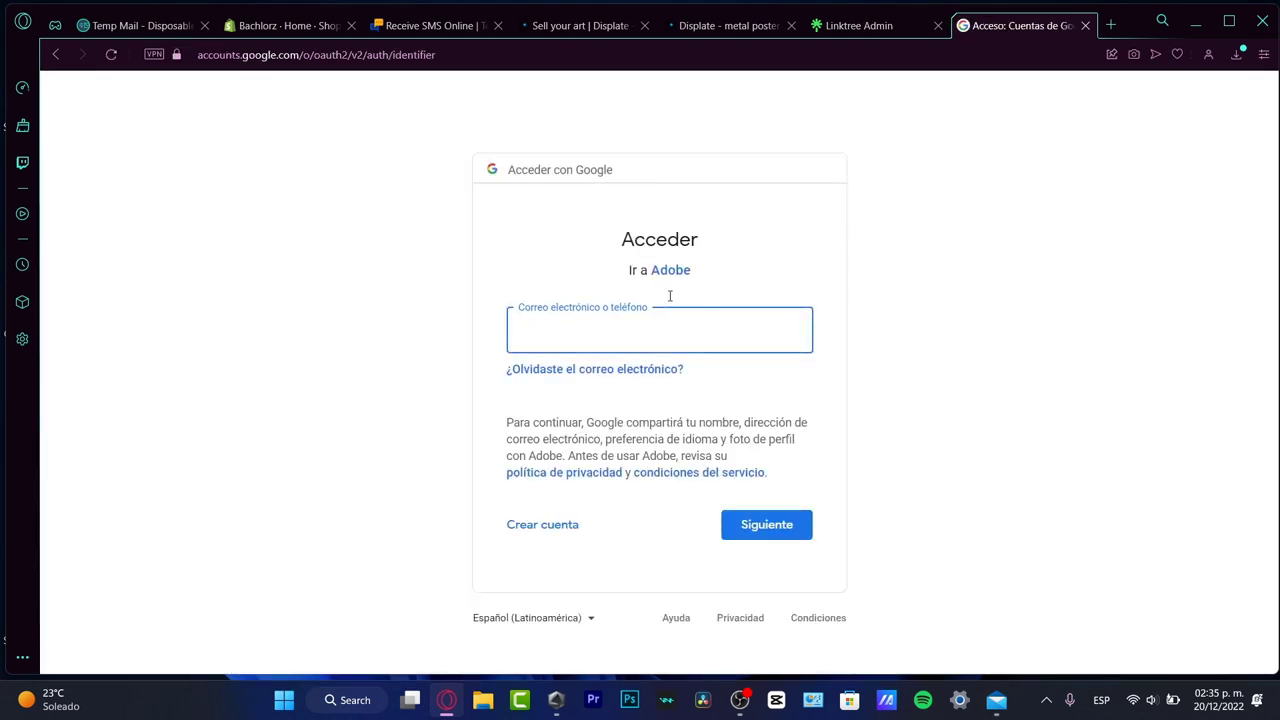
pyautogui.click(735, 25)
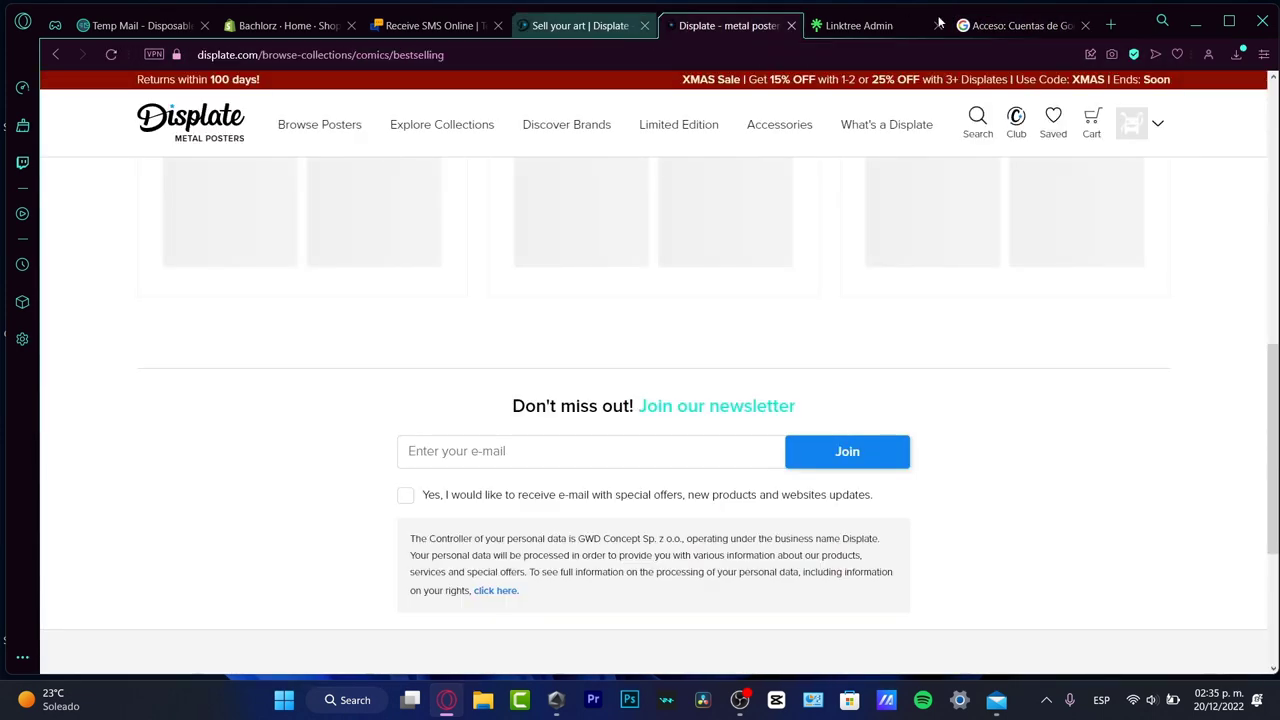
# - Revisit the Displate sell-your-art page and email draft, then open a new blank tab
pyautogui.click(860, 25)
pyautogui.click(580, 25)
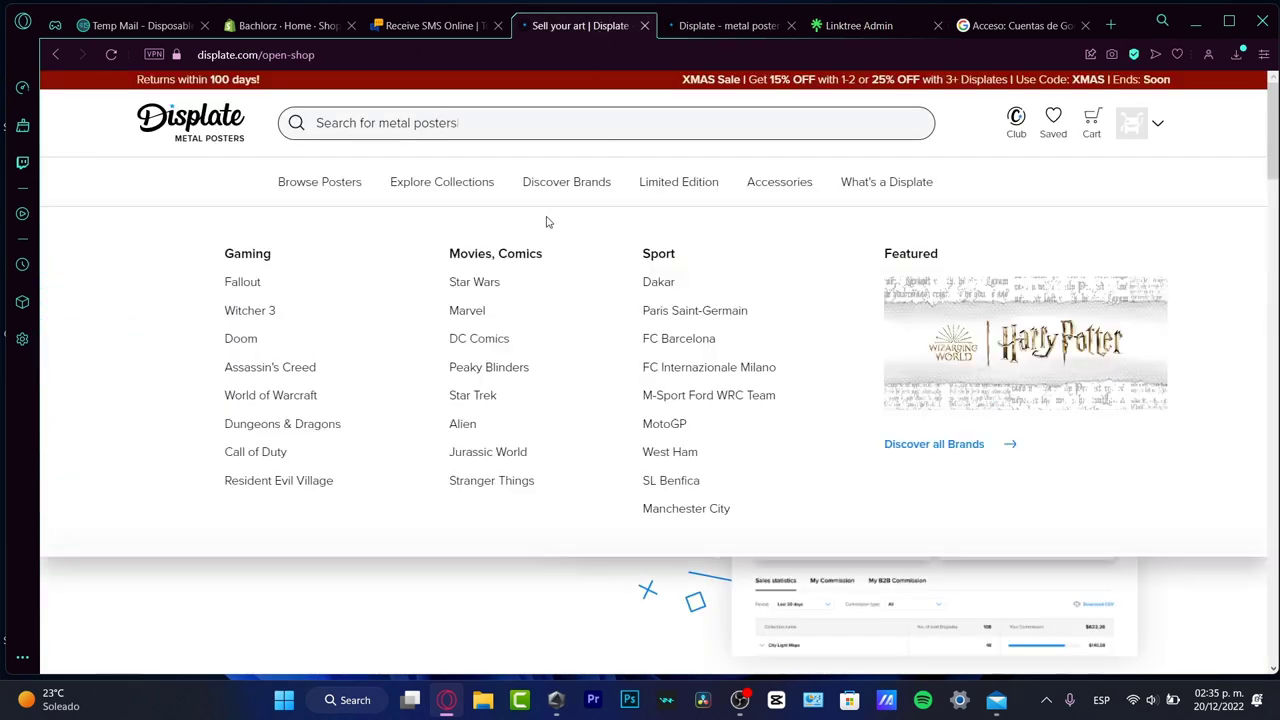
pyautogui.click(996, 700)
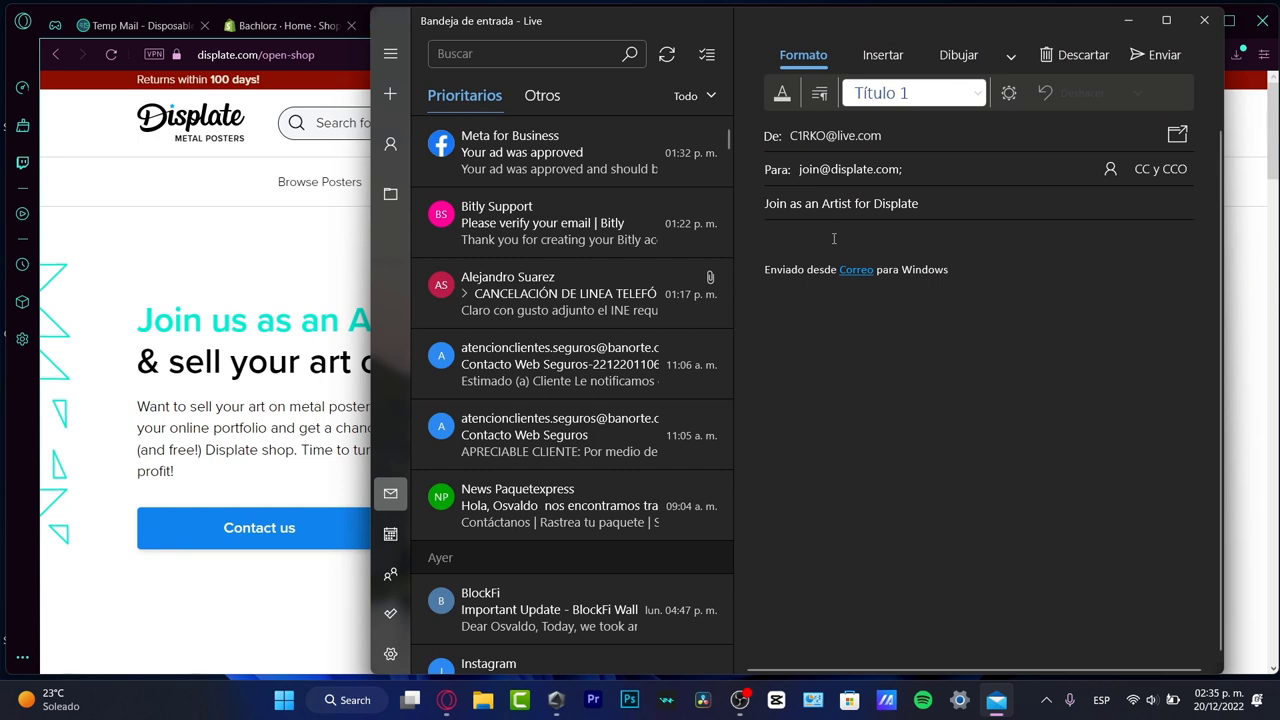
pyautogui.click(1264, 246)
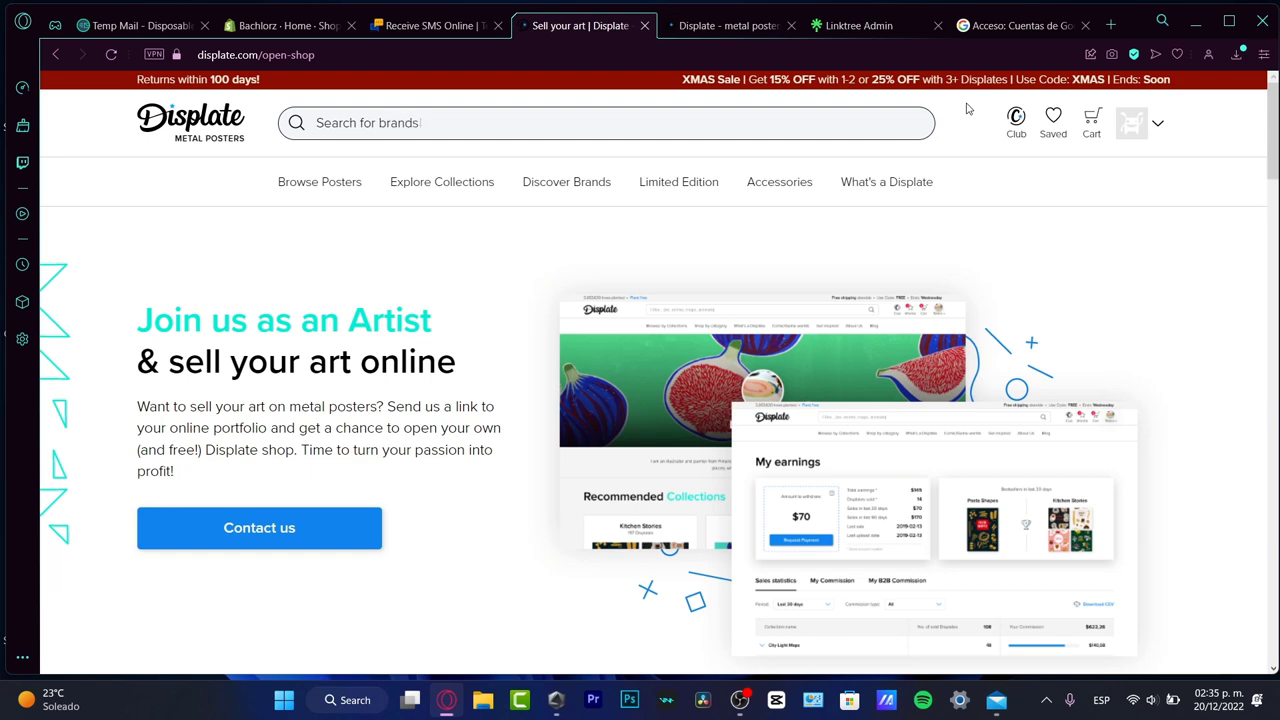
pyautogui.click(1118, 25)
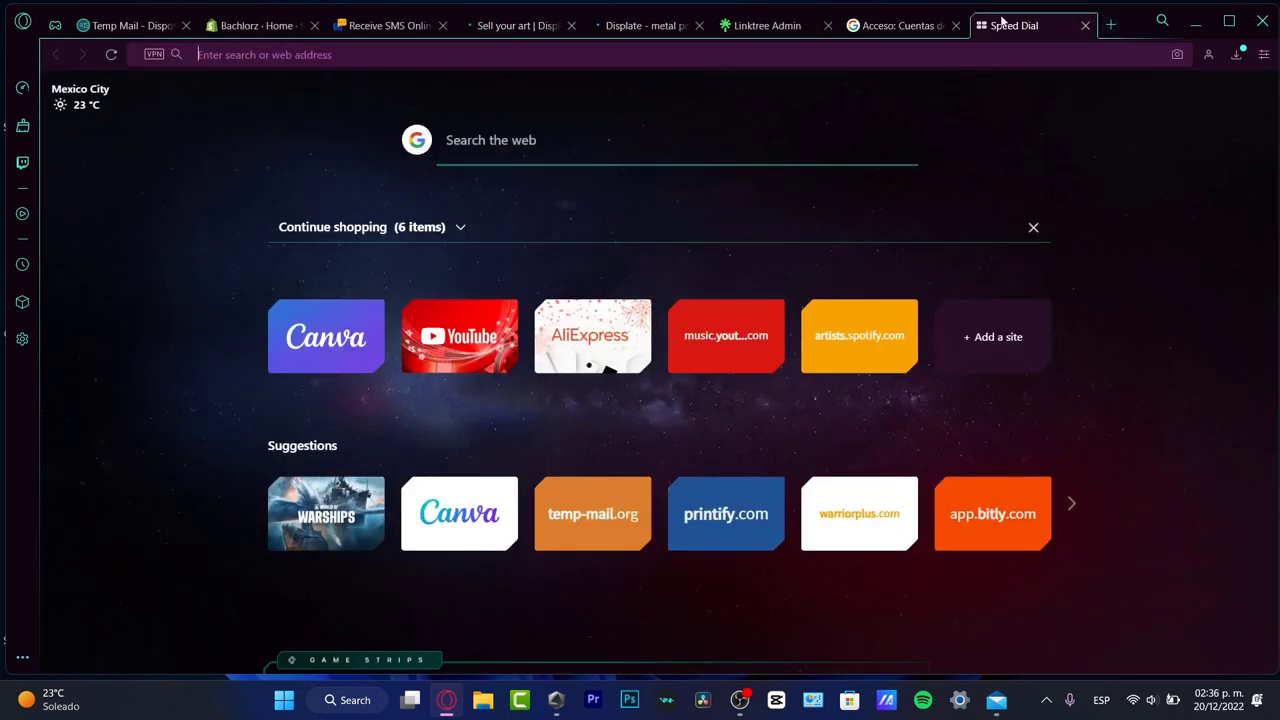
# - Search 'google sites' and sign in to Google Sites with a saved account email
pyautogui.write('goog')
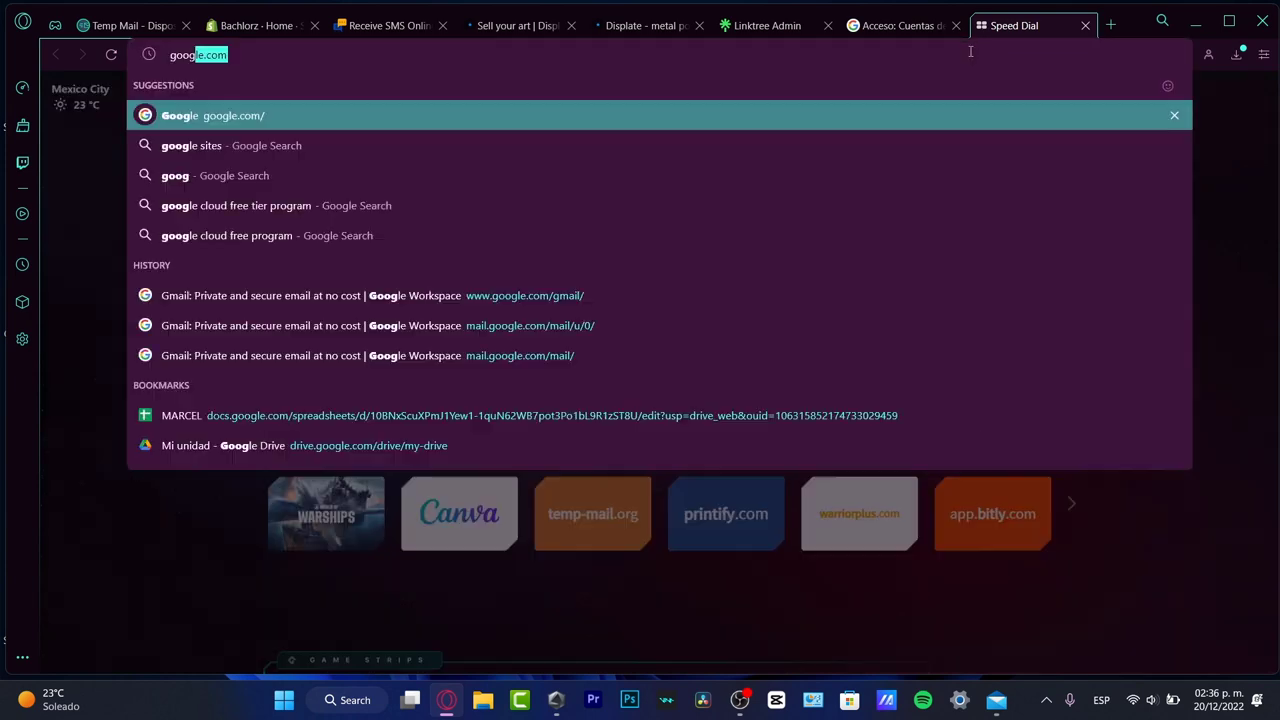
pyautogui.write('le sites')
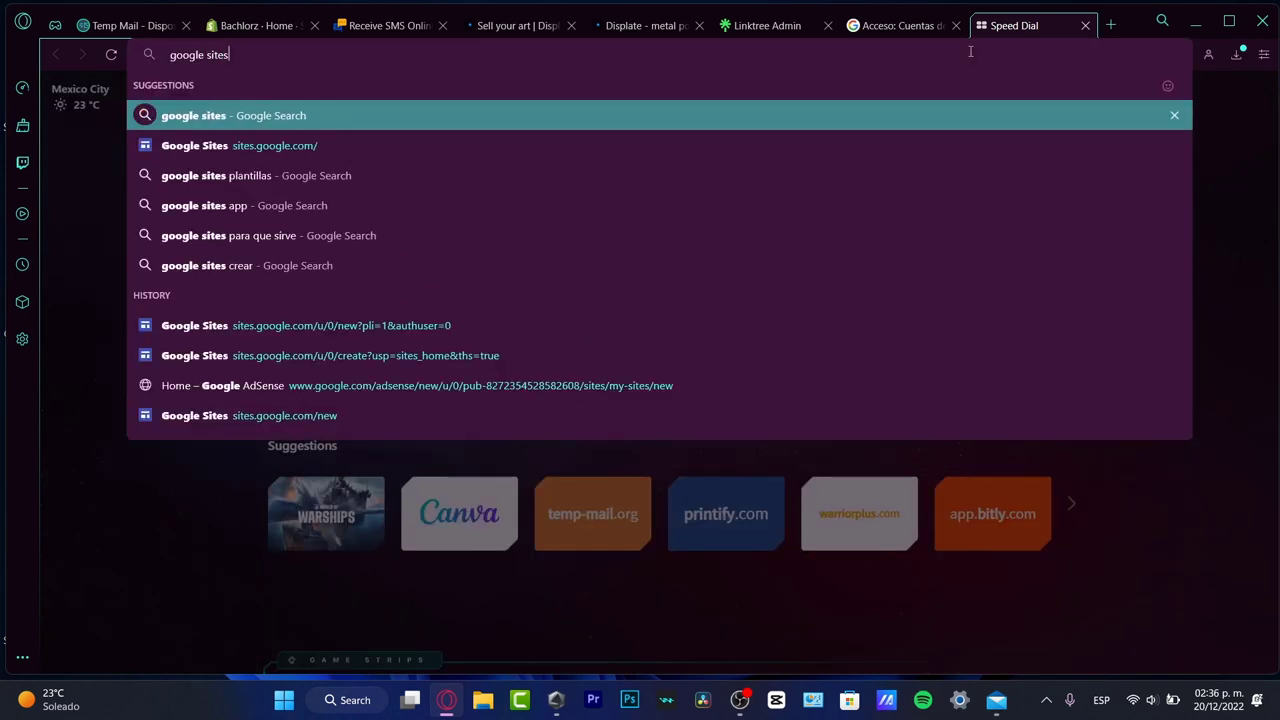
pyautogui.press('Return')
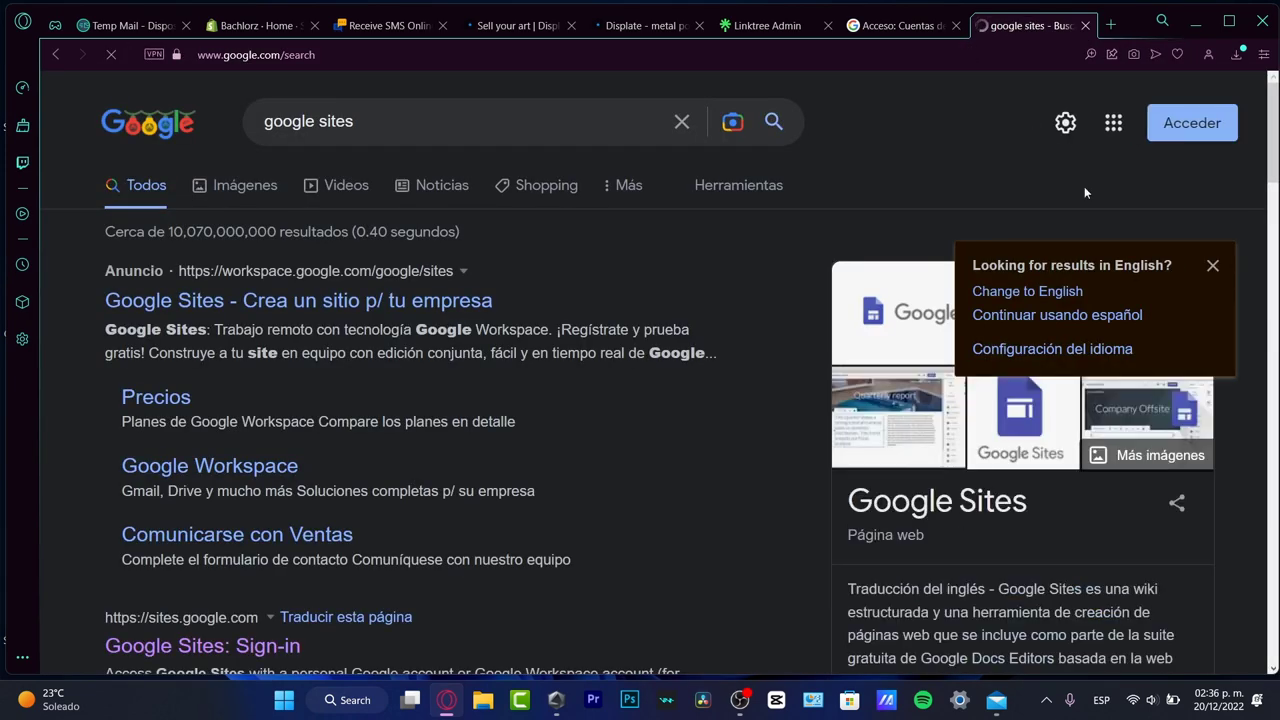
pyautogui.click(287, 646)
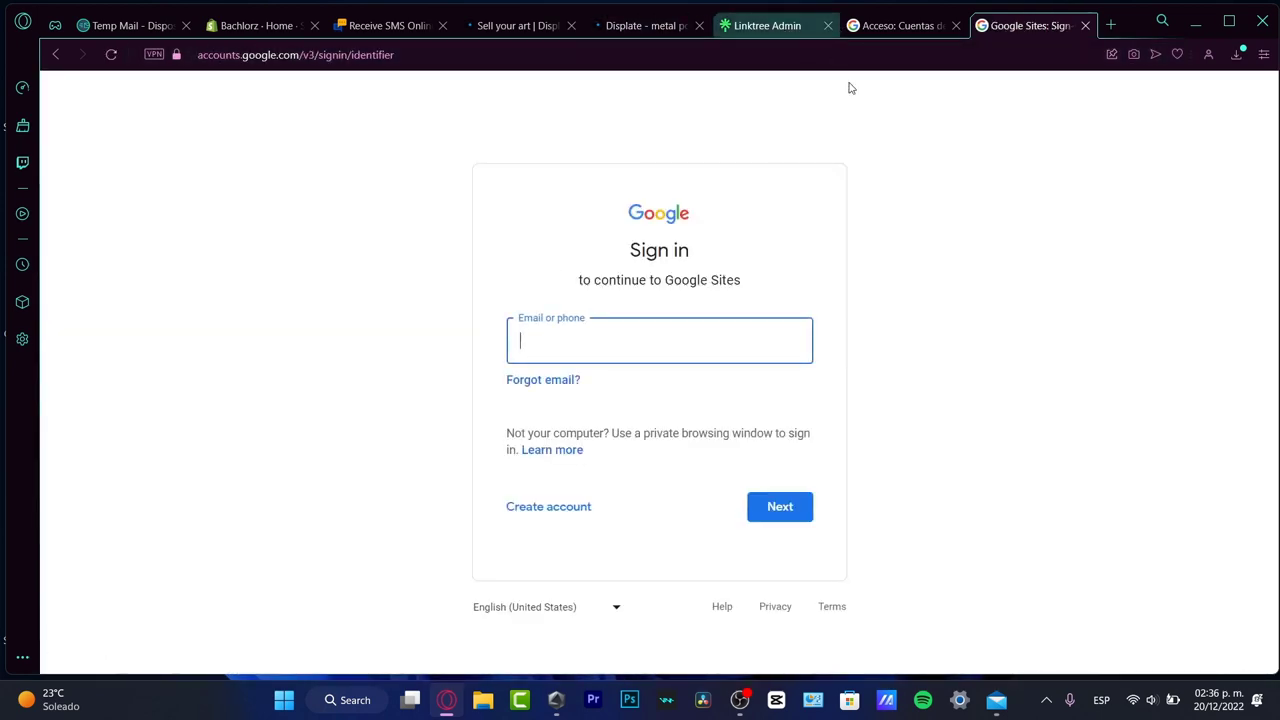
pyautogui.click(711, 339)
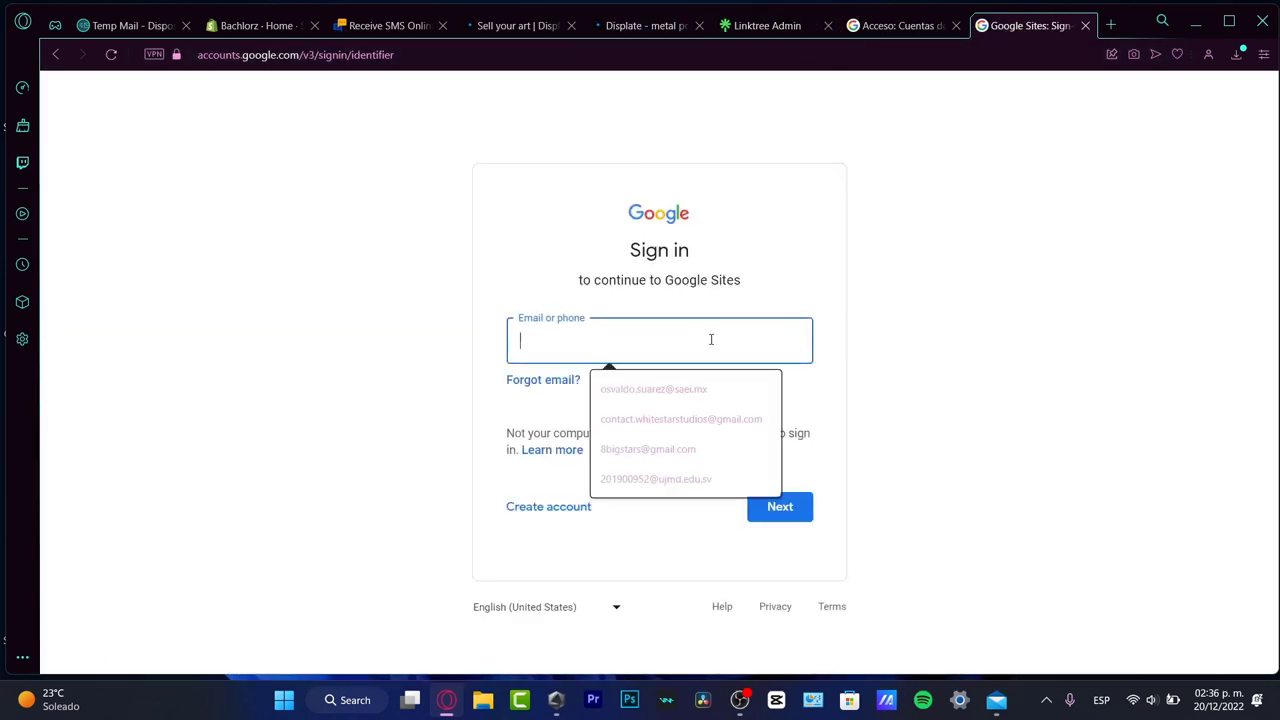
pyautogui.click(726, 449)
pyautogui.click(779, 506)
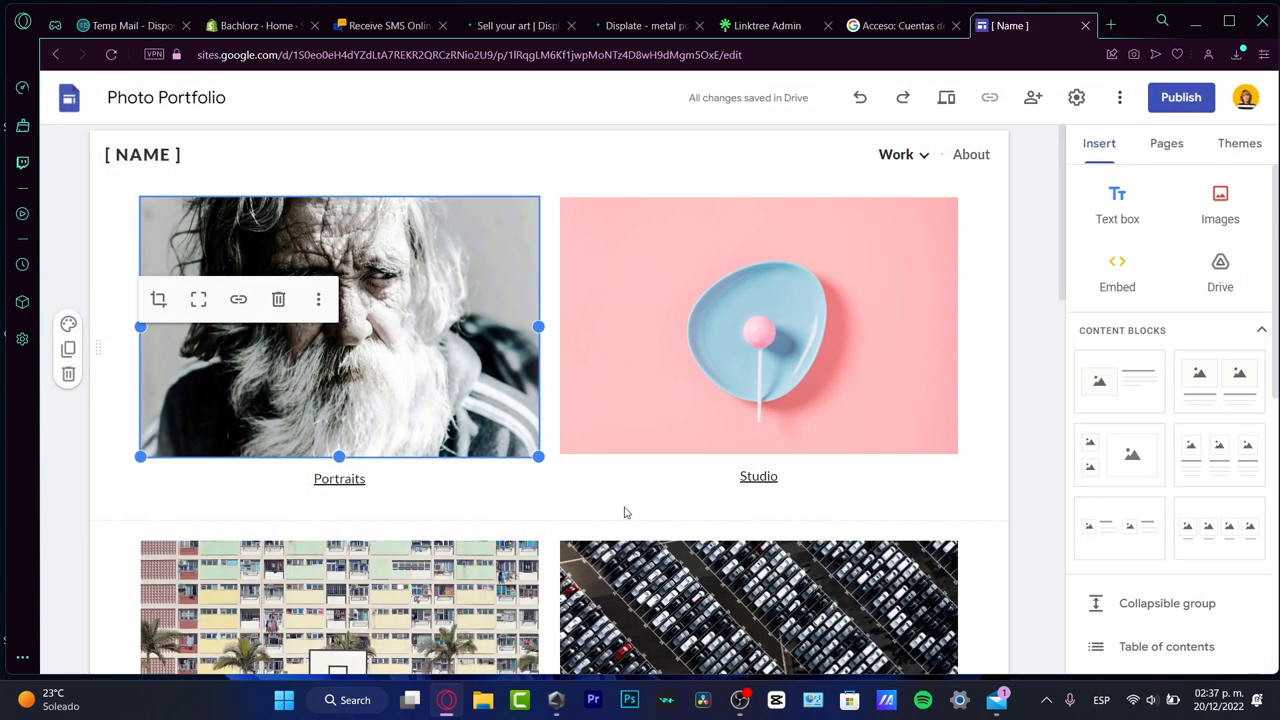
# - Under Publish, set up a custom domain by choosing to buy a new one
pyautogui.click(1186, 97)
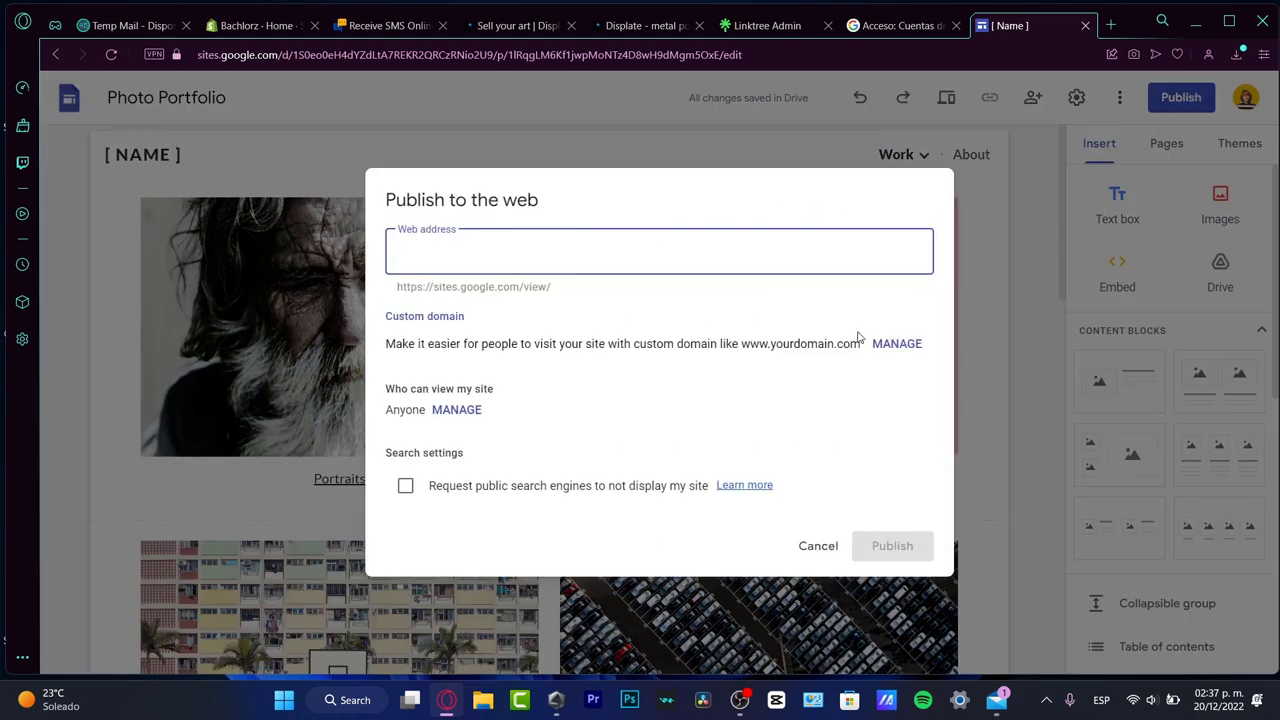
pyautogui.click(897, 344)
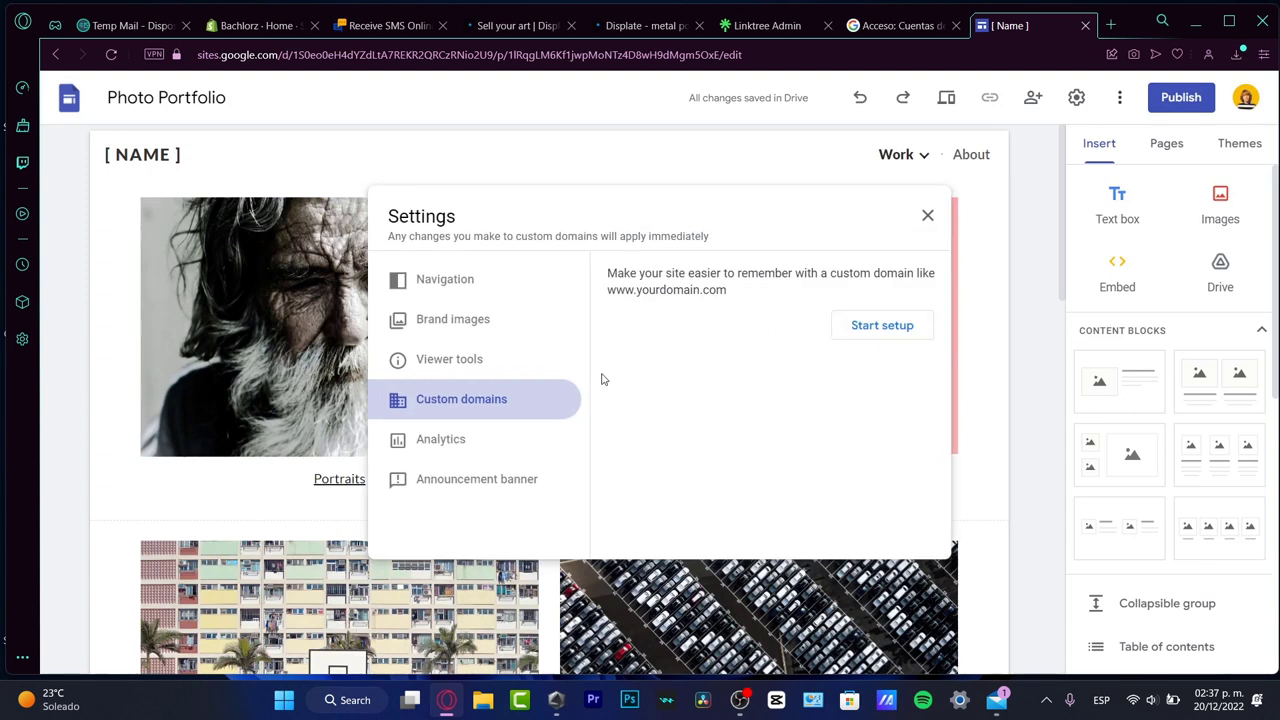
pyautogui.click(857, 329)
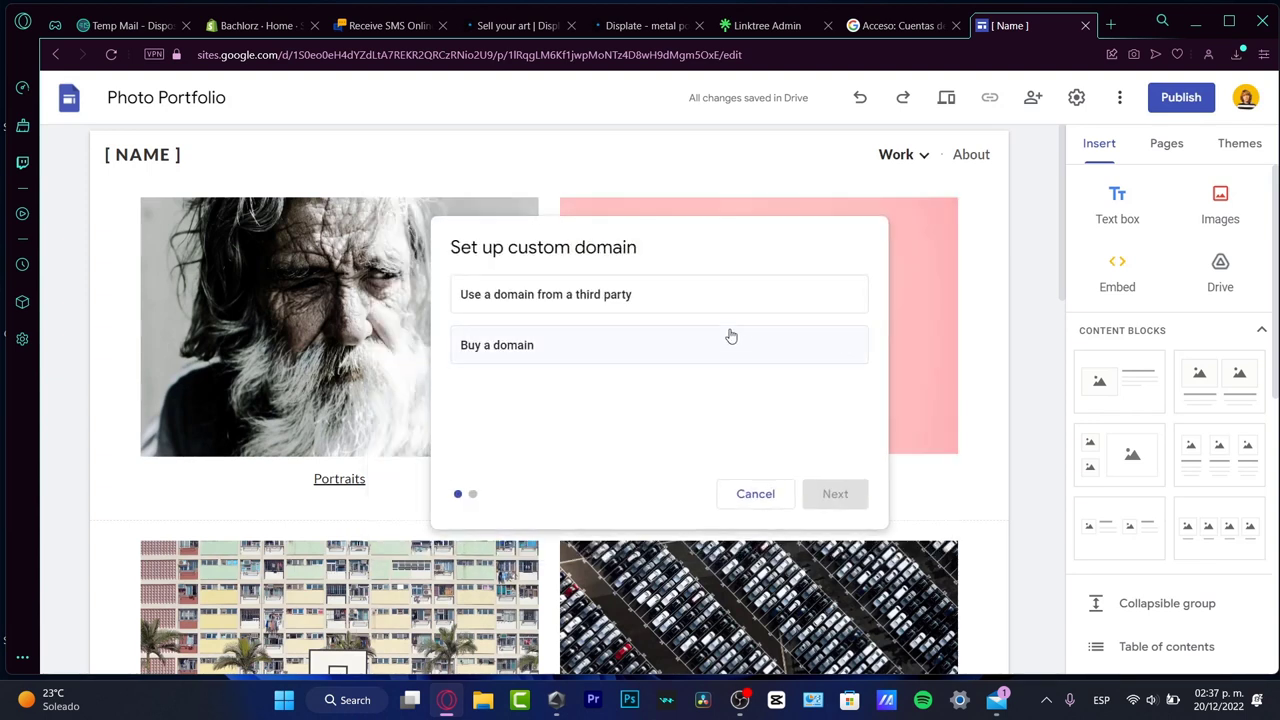
pyautogui.click(527, 349)
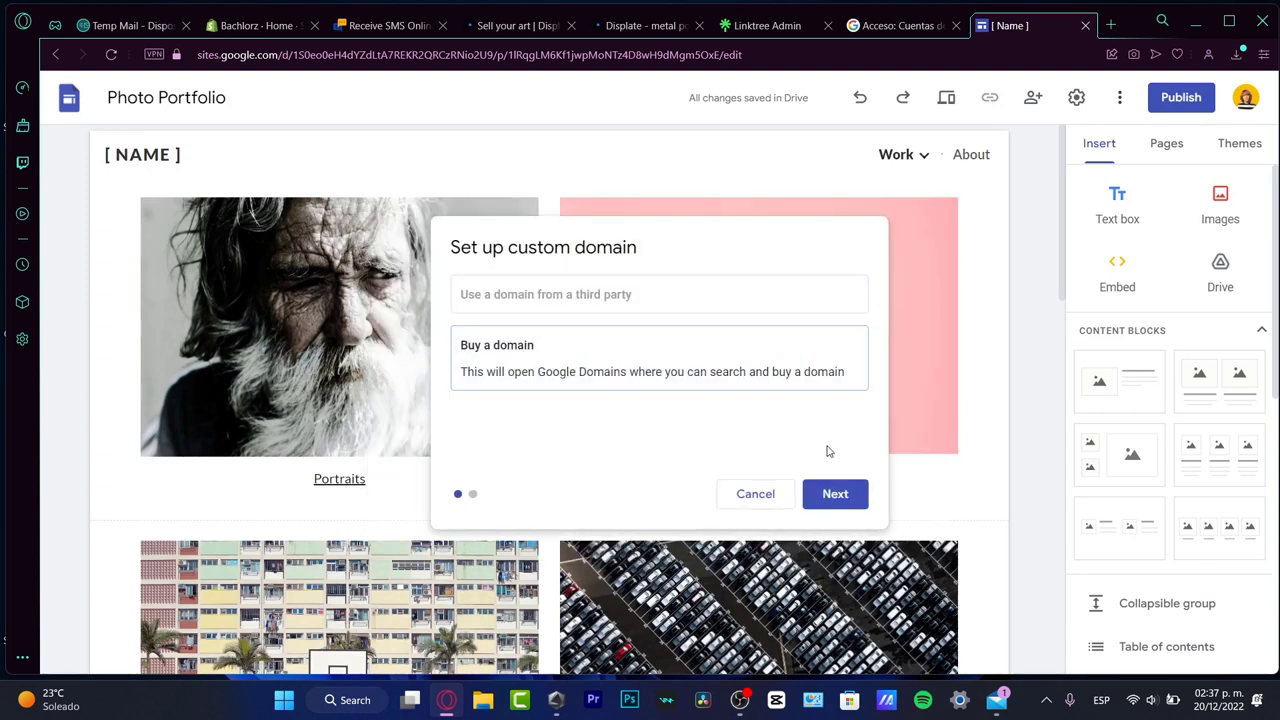
pyautogui.click(845, 490)
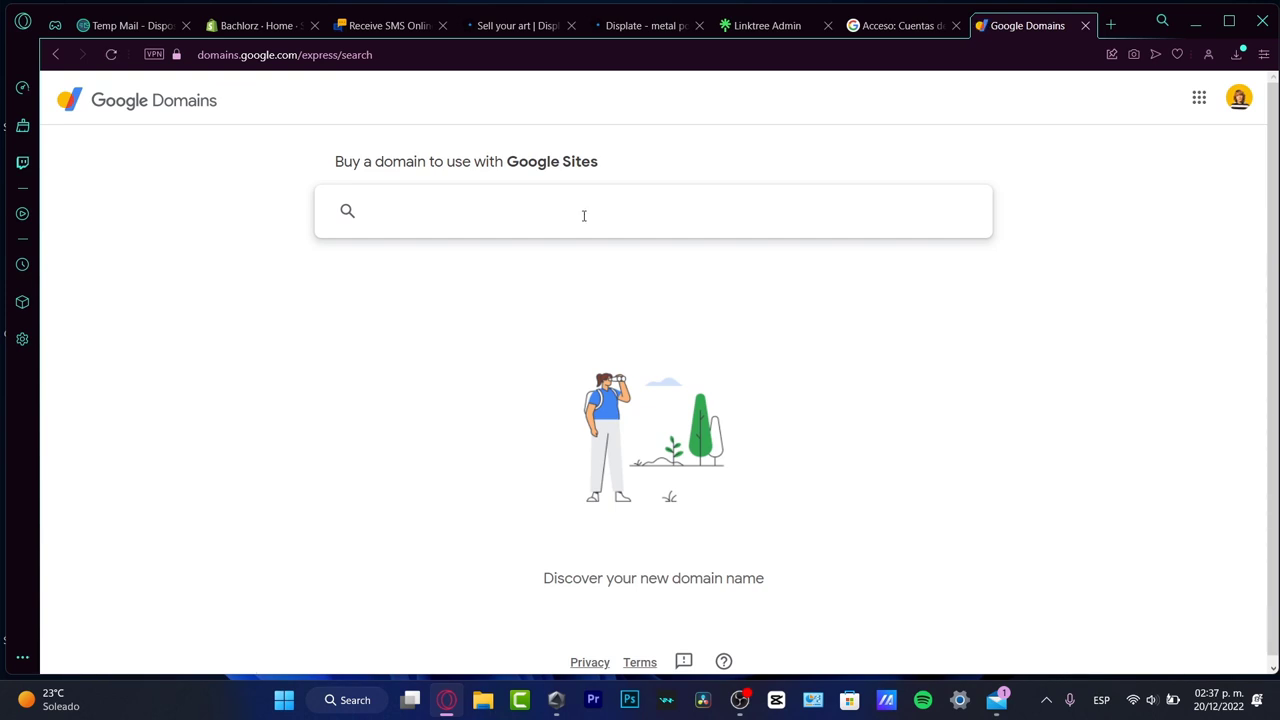
# - Search Google Domains for 'andrewsophie', review the priced results, then go back to the editor
pyautogui.write('andrewsophie')
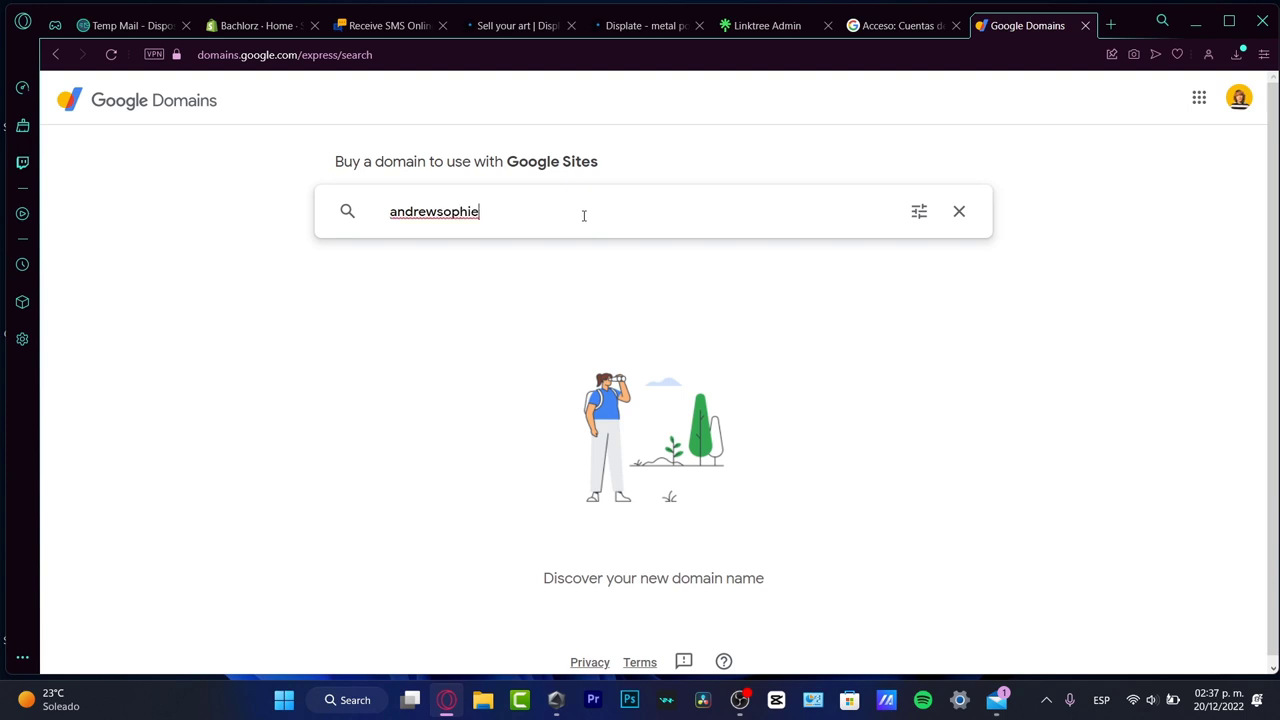
pyautogui.press('Return')
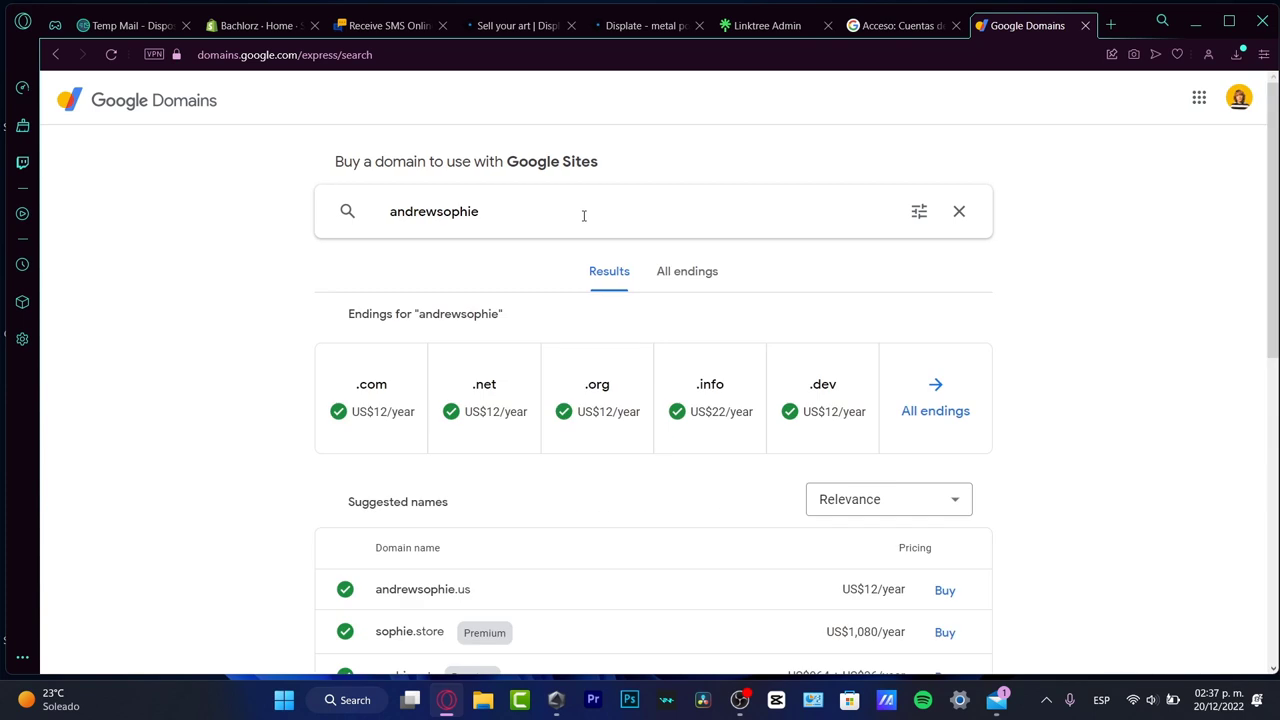
pyautogui.click(916, 218)
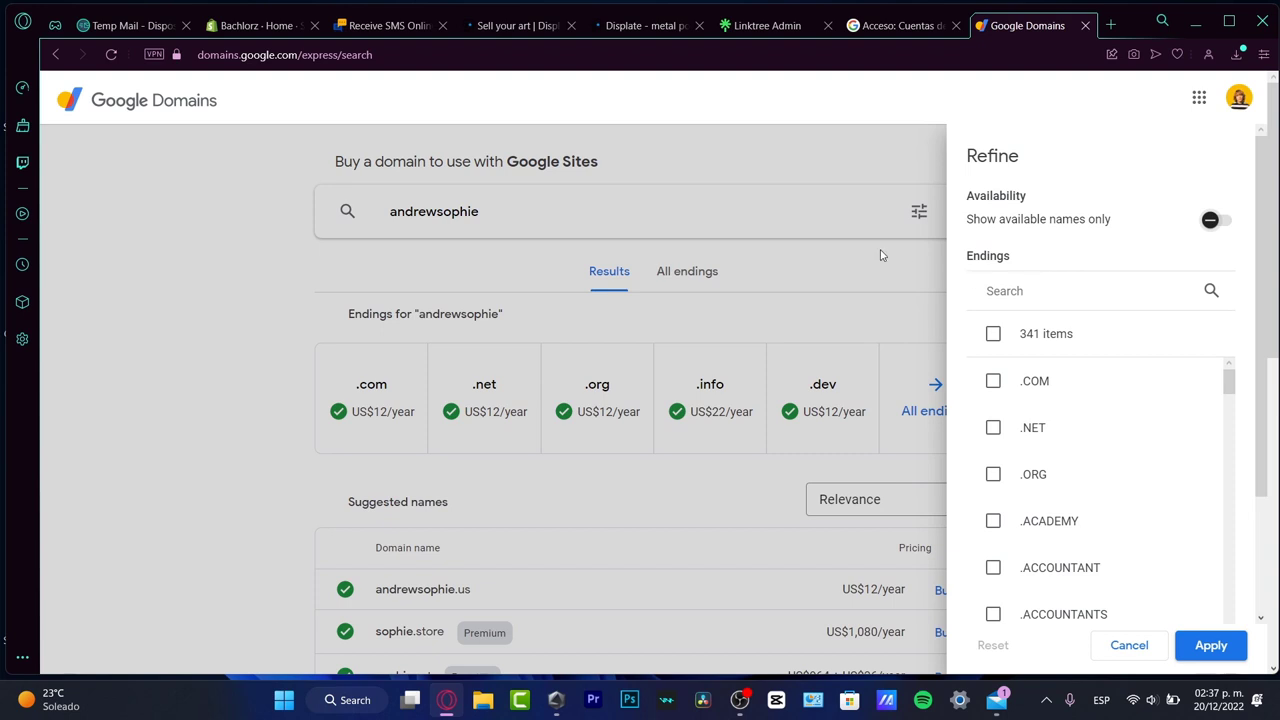
pyautogui.scroll(-3, 760, 350)
pyautogui.click(646, 420)
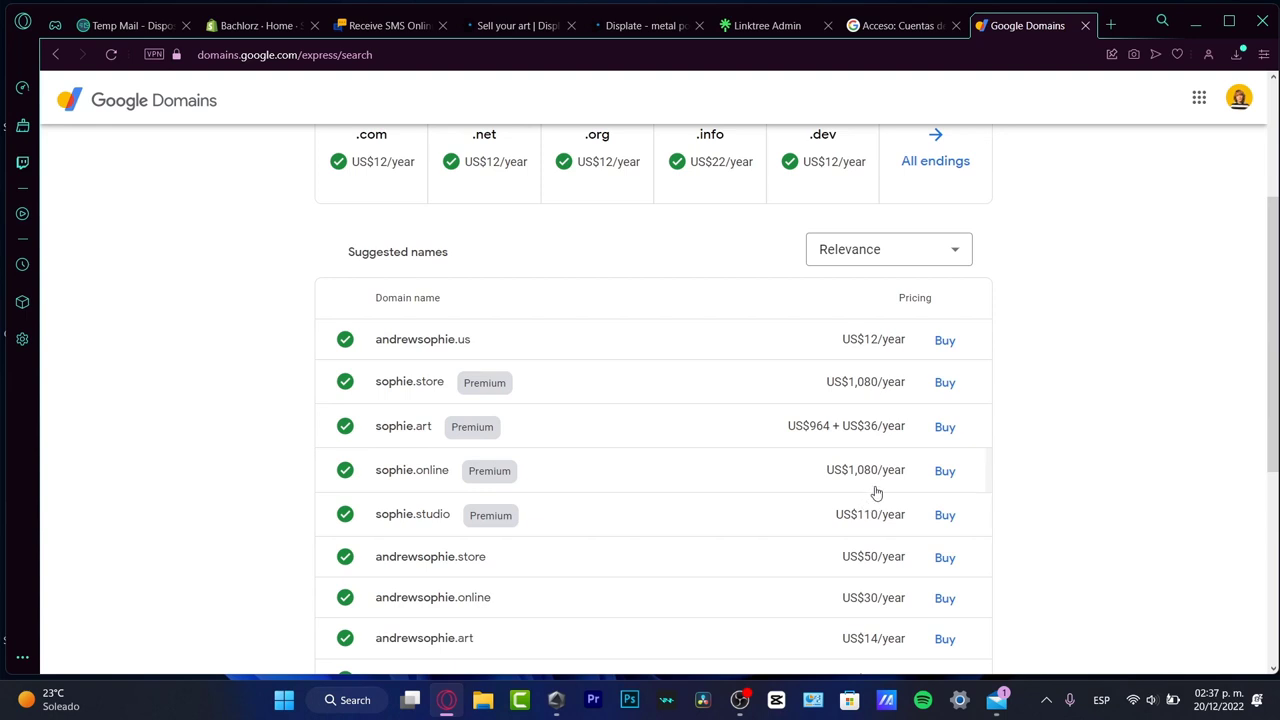
pyautogui.click(57, 56)
pyautogui.click(57, 56)
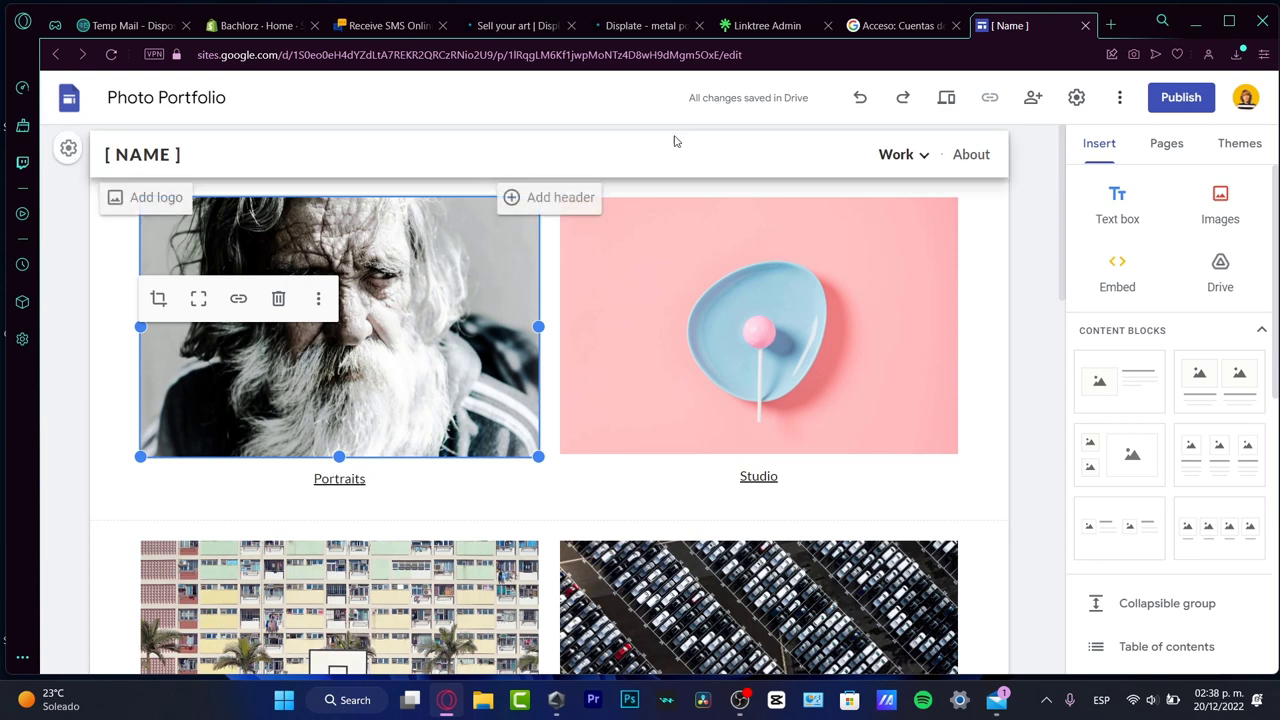
# - Read the Google security alert in Mail, then return to Sites and select the [ NAME ] title
pyautogui.click(996, 699)
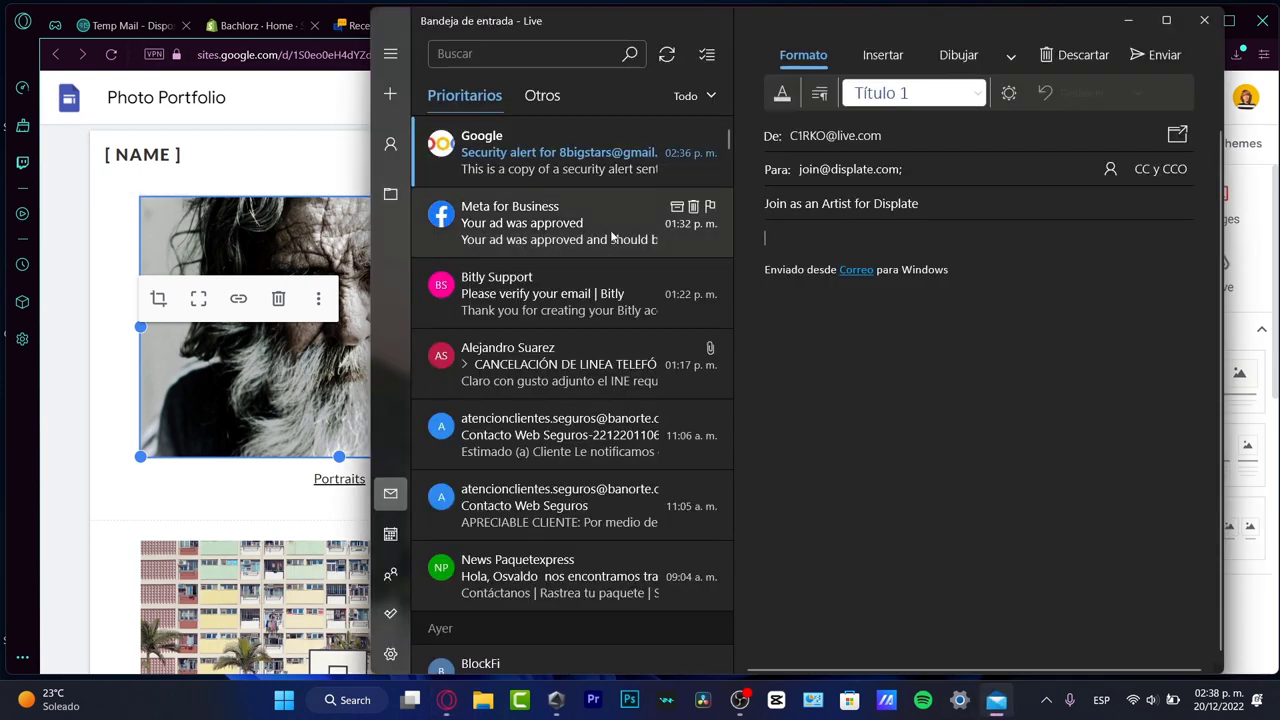
pyautogui.click(624, 177)
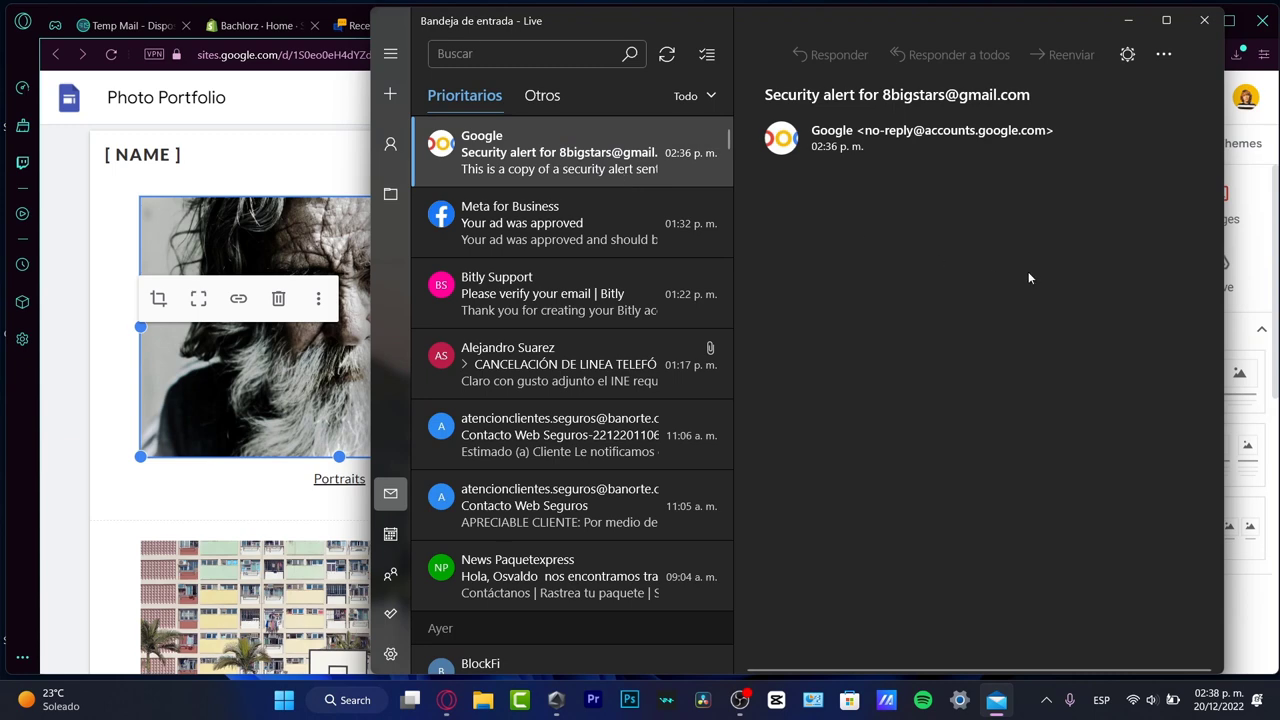
pyautogui.click(355, 25)
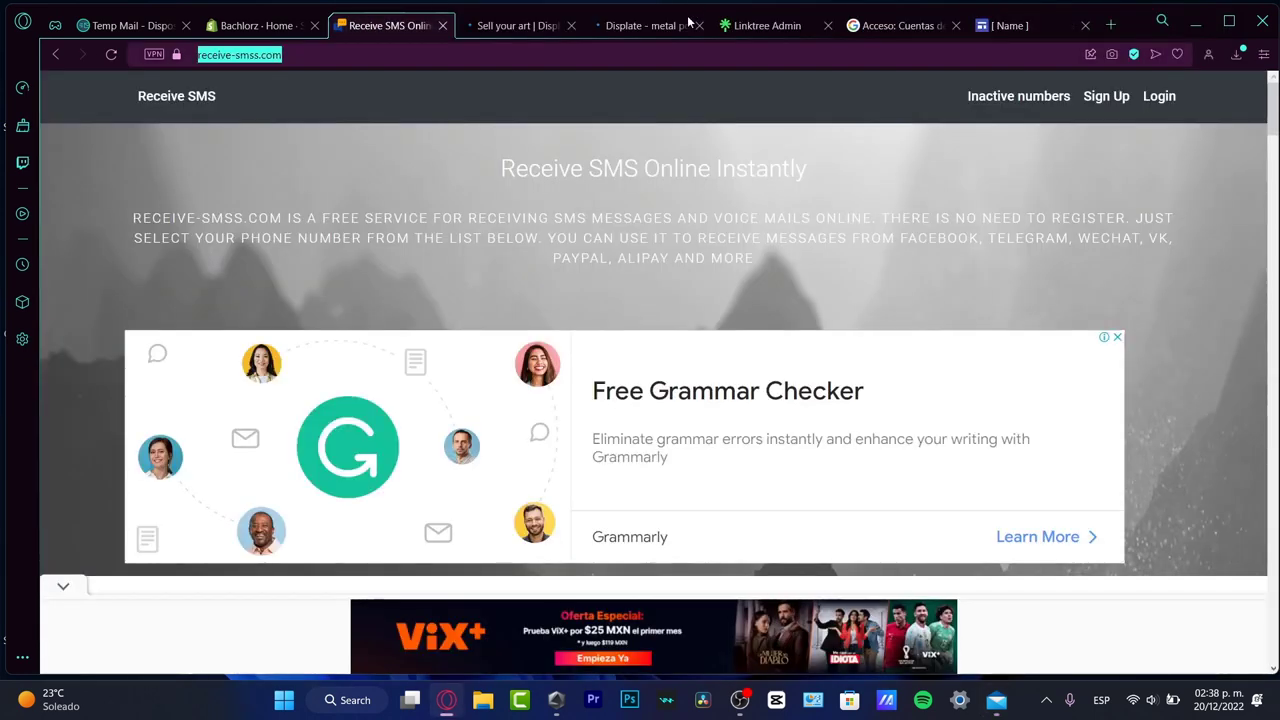
pyautogui.click(650, 25)
pyautogui.scroll(10, 1060, 360)
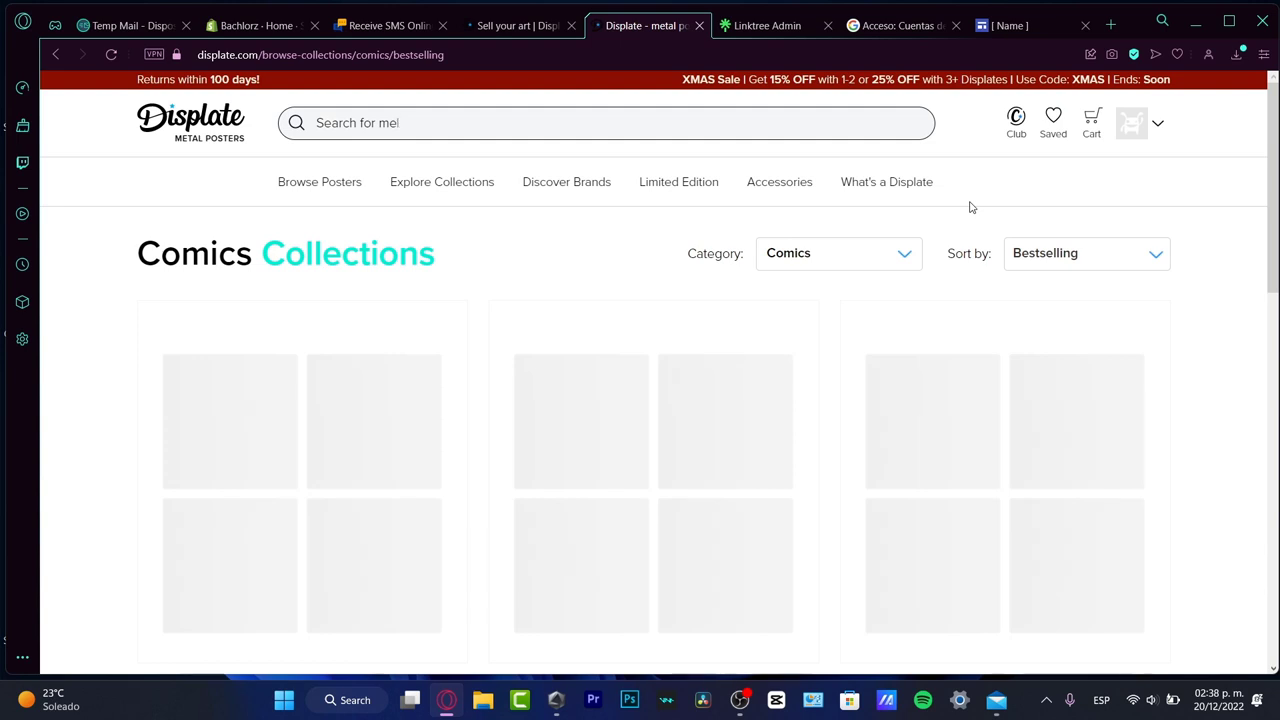
pyautogui.click(1008, 25)
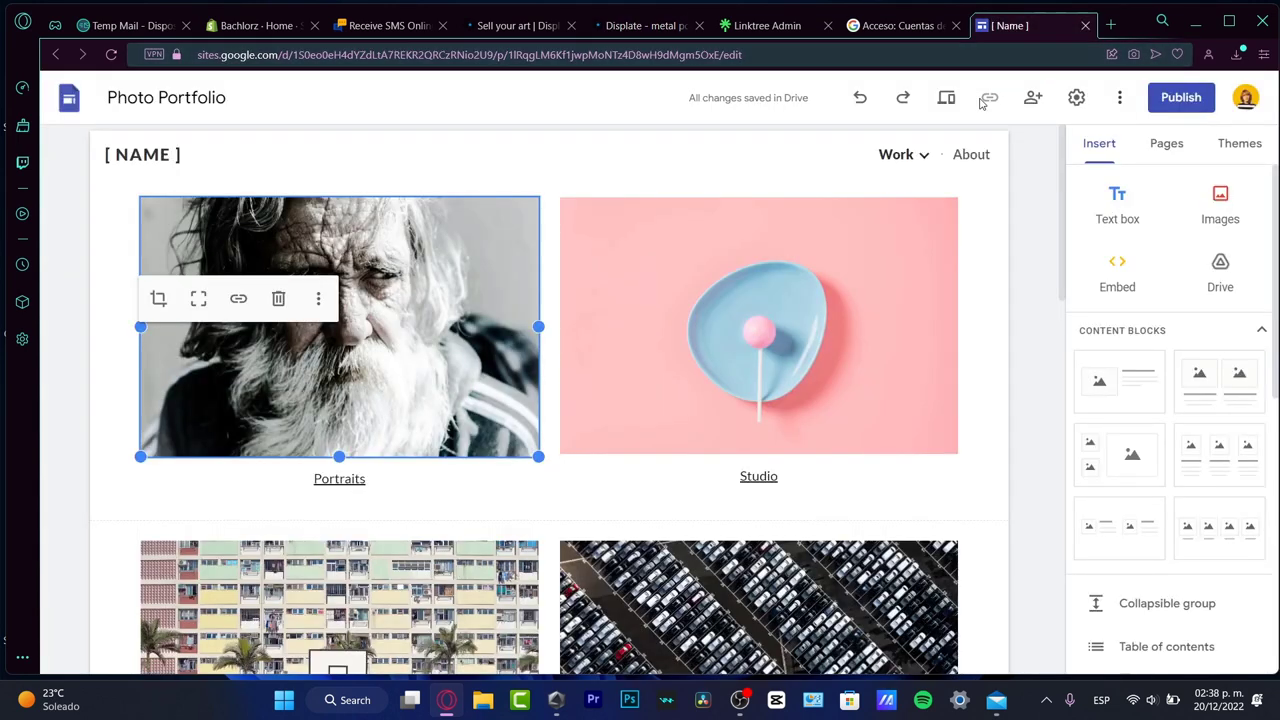
pyautogui.click(208, 156)
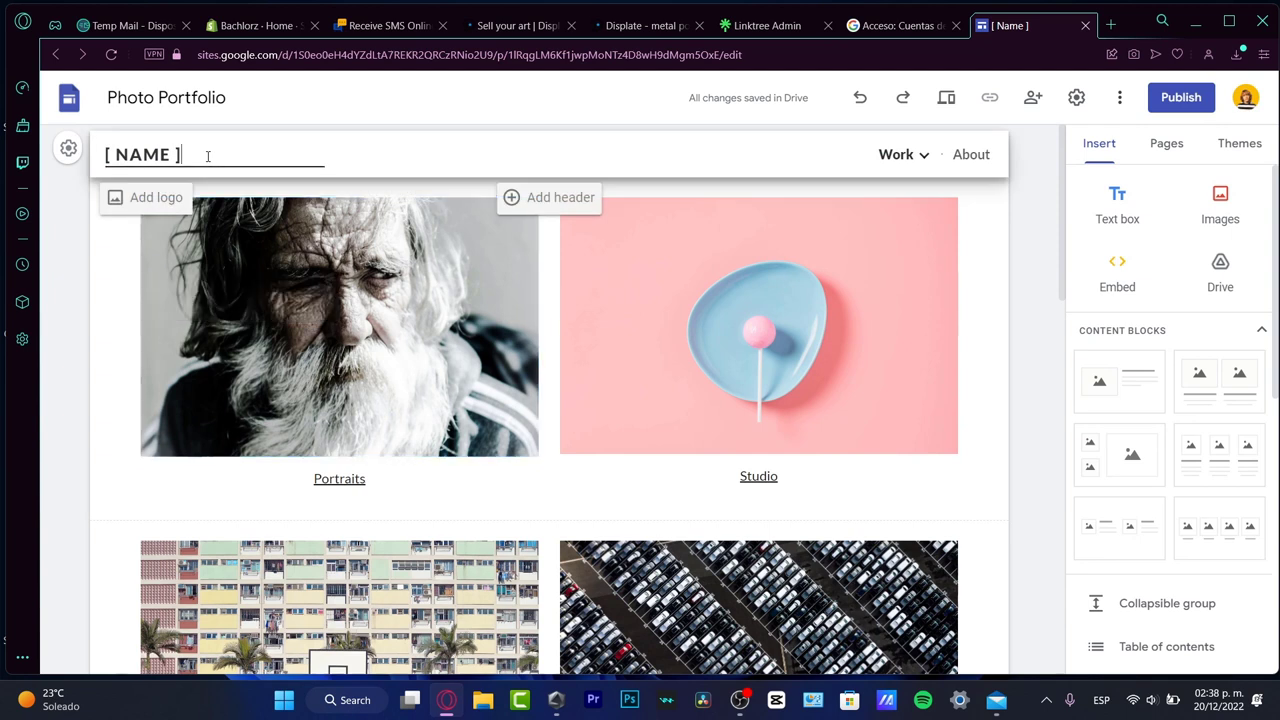